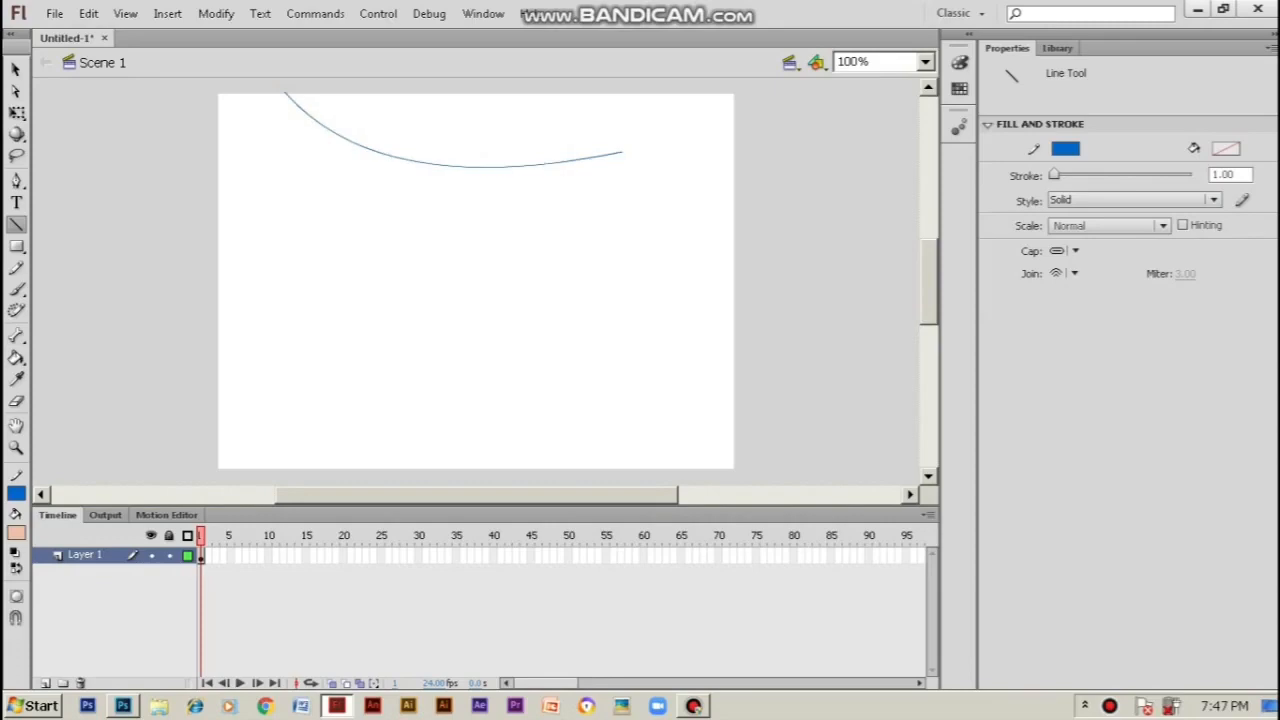
Draw the second swing of the path as a curve sweeping from the top arc's right end back to the left
left_click_drag(525, 229, 536, 246)
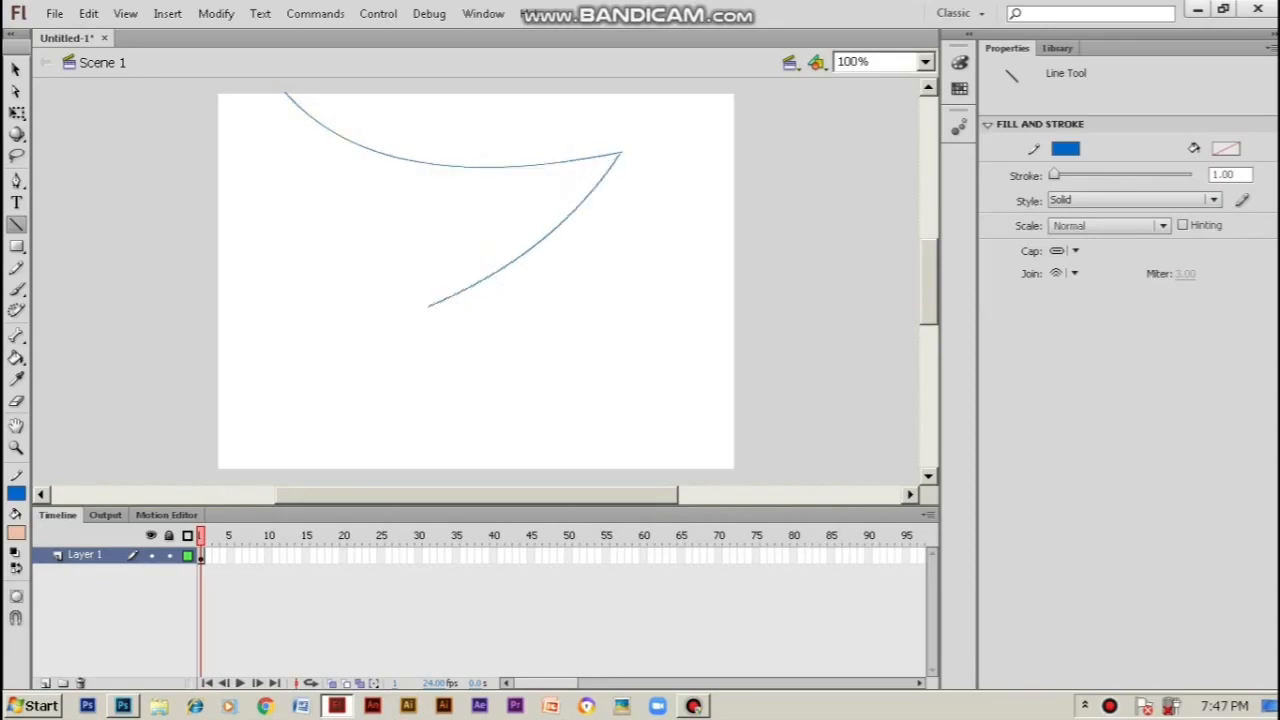
left_click_drag(428, 306, 377, 287)
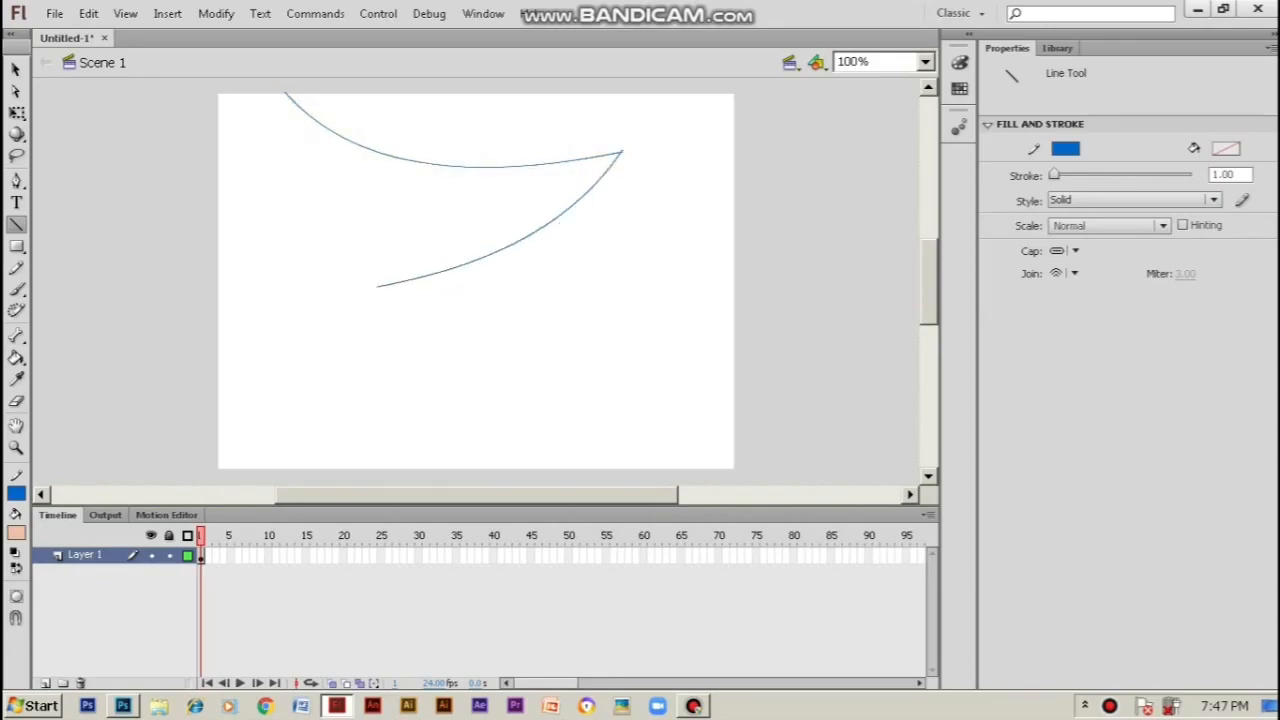
left_click_drag(542, 222, 552, 242)
left_click_drag(377, 287, 436, 267)
left_click_drag(540, 236, 547, 236)
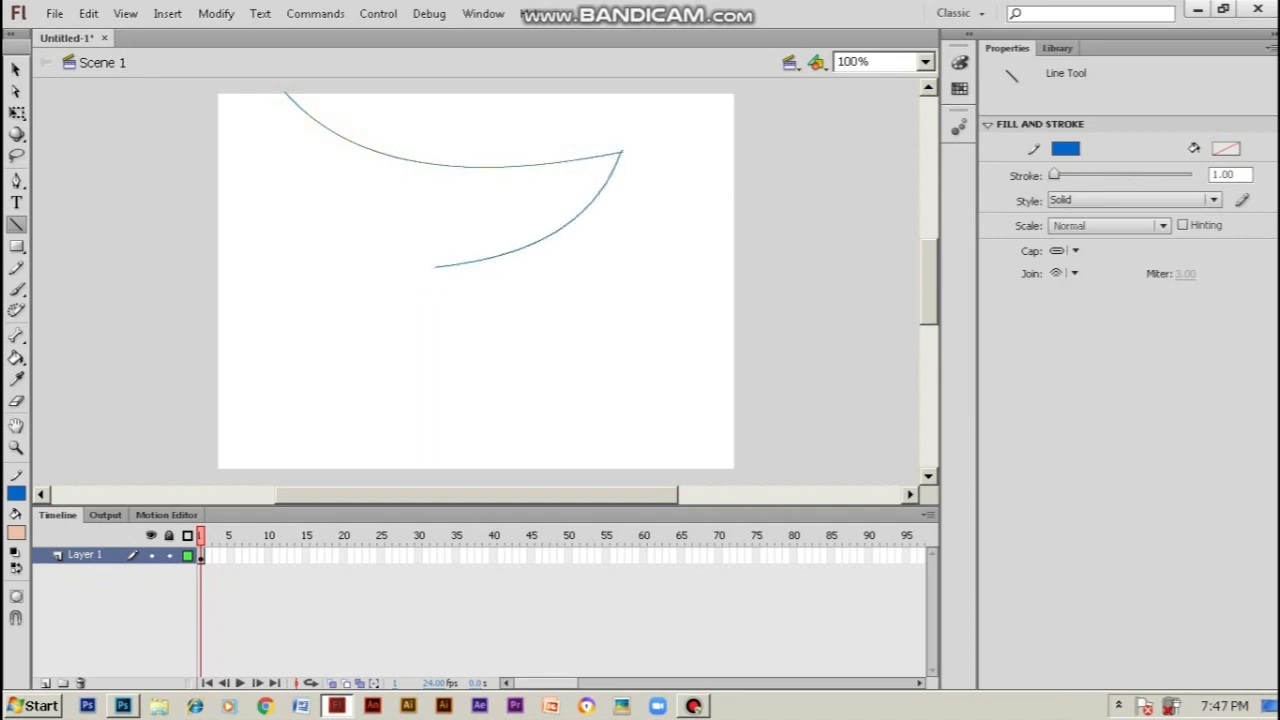
left_click_drag(436, 266, 283, 212)
left_click_drag(350, 236, 343, 256)
Draw the third swing as a curve dropping from the second swing's left tip and rising again on the right
mouse_move(283, 212)
left_mouse_down()
mouse_move(383, 386)
mouse_move(411, 397)
left_mouse_up()
left_click_drag(355, 316, 336, 338)
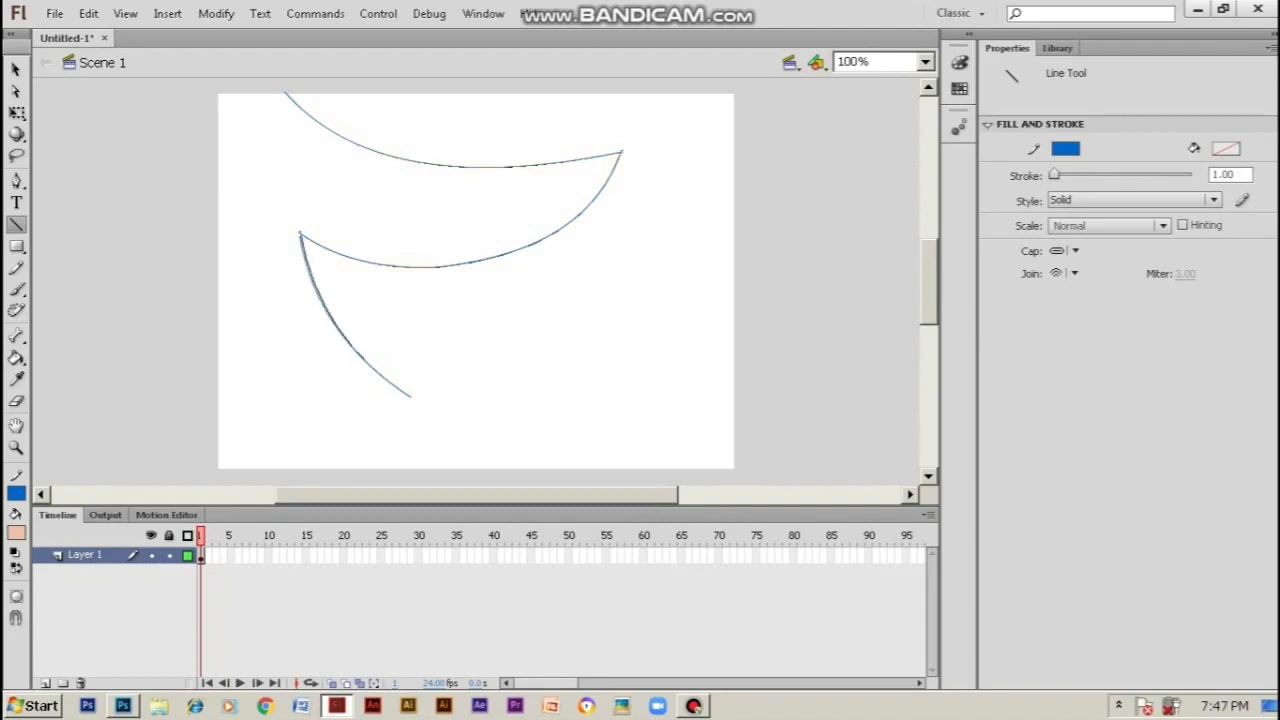
left_click_drag(411, 397, 457, 350)
left_click_drag(356, 322, 358, 320)
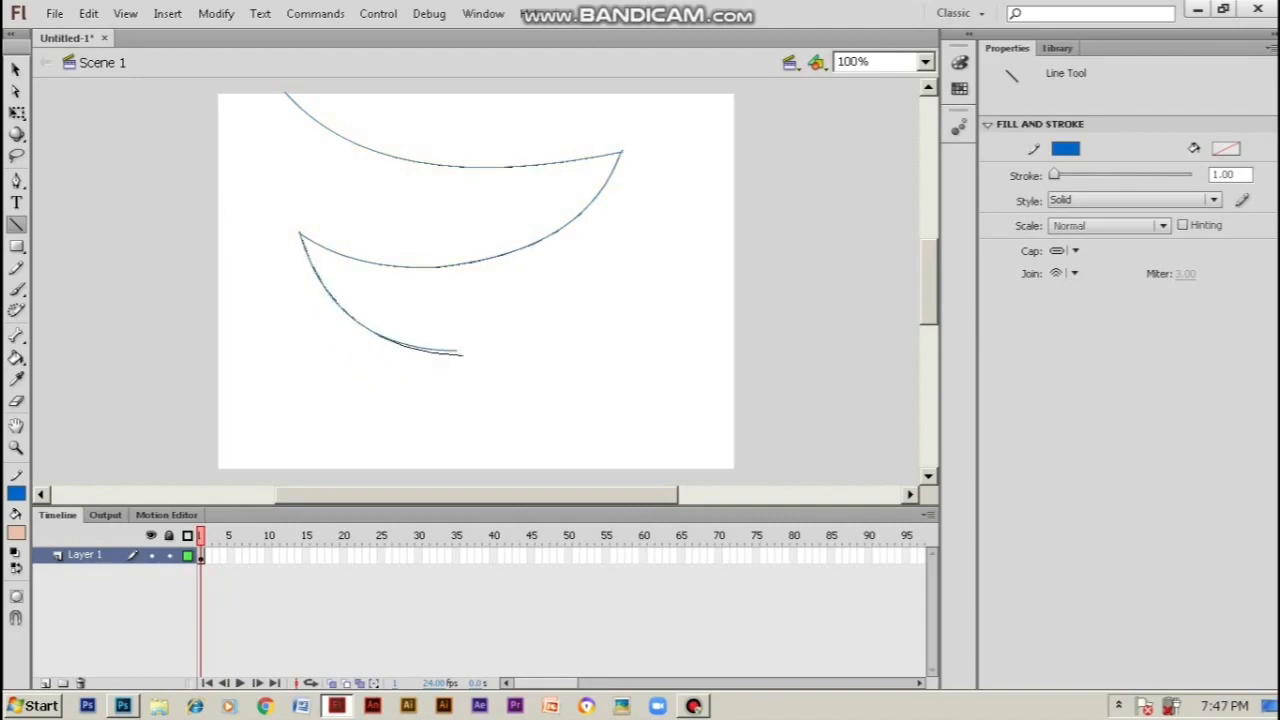
mouse_move(459, 353)
left_mouse_down()
mouse_move(592, 316)
mouse_move(526, 342)
left_mouse_up()
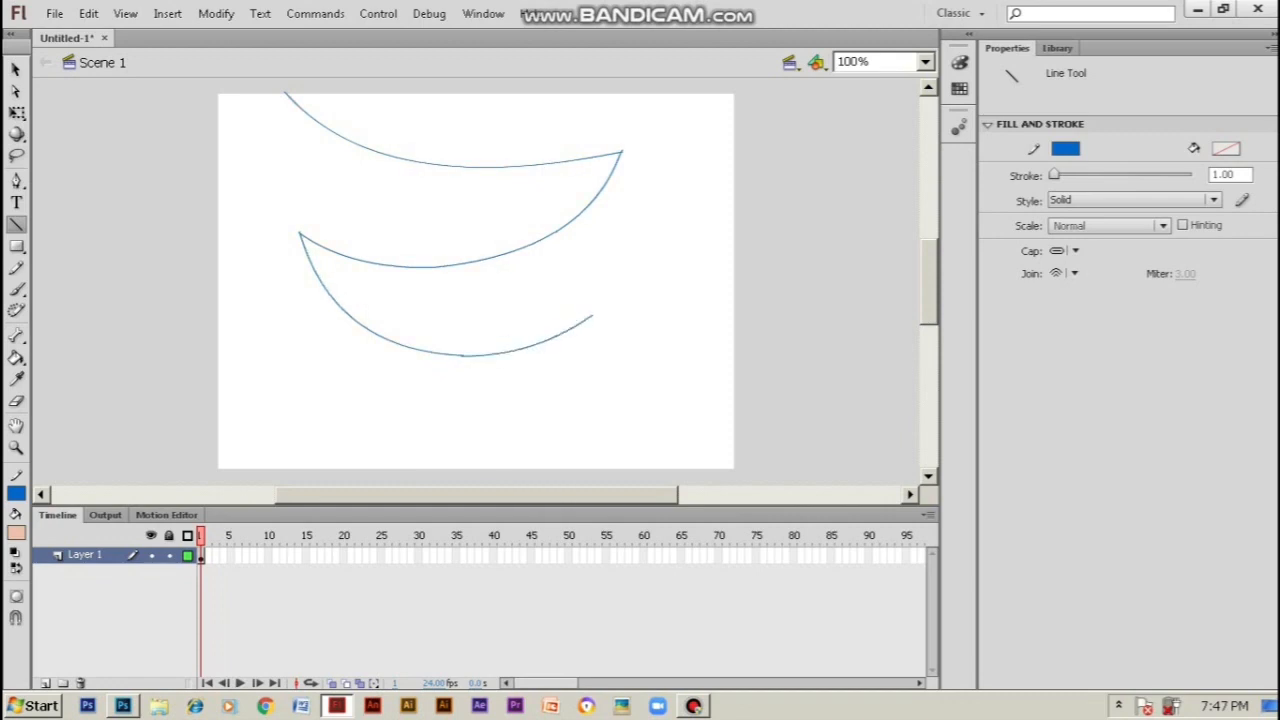
Finish the path with two smaller arcs, one swinging back left and one ending near the stage's lower edge
left_click_drag(592, 316, 444, 425)
left_click_drag(516, 378, 528, 392)
mouse_move(444, 425)
left_mouse_down()
mouse_move(429, 400)
mouse_move(440, 419)
mouse_move(337, 403)
mouse_move(440, 419)
mouse_move(315, 385)
mouse_move(380, 408)
mouse_move(430, 458)
mouse_move(372, 438)
mouse_move(474, 461)
mouse_move(592, 453)
left_mouse_up()
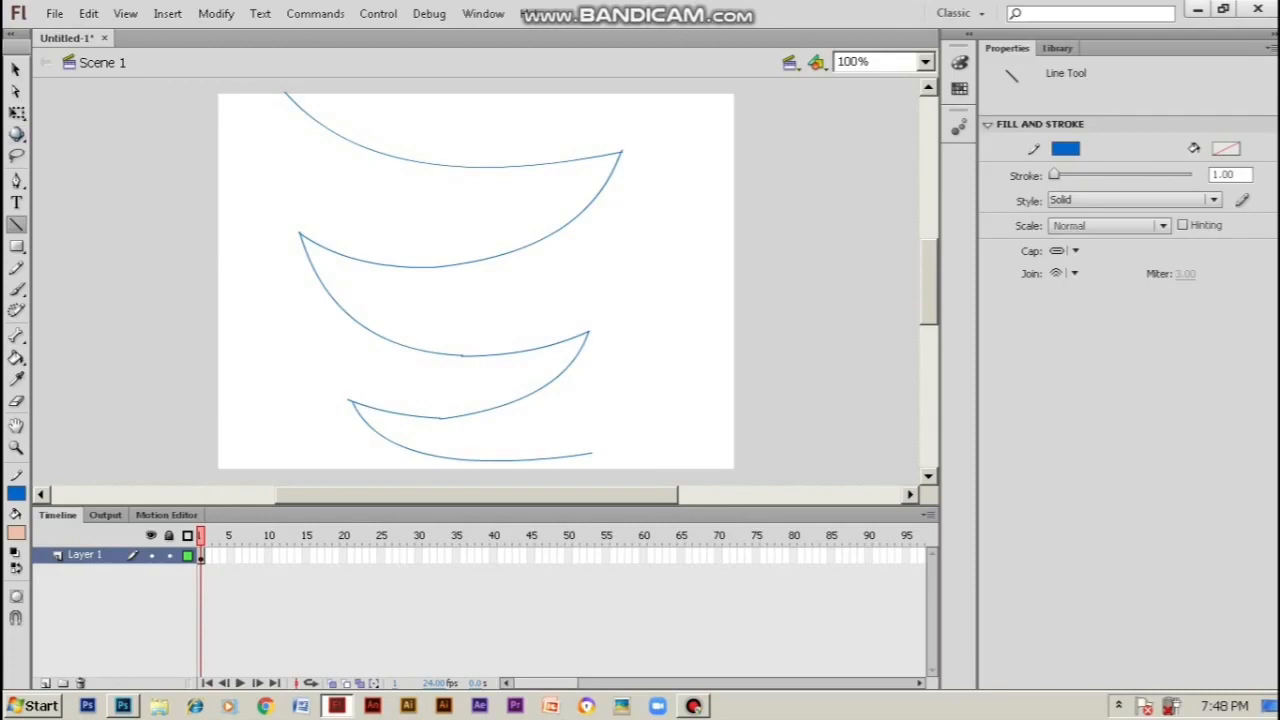
Undo the stray line and set up the Brush tool with a dark grey fill
left_click_drag(122, 91, 264, 91)
key("ctrl+z")
left_click(16, 289)
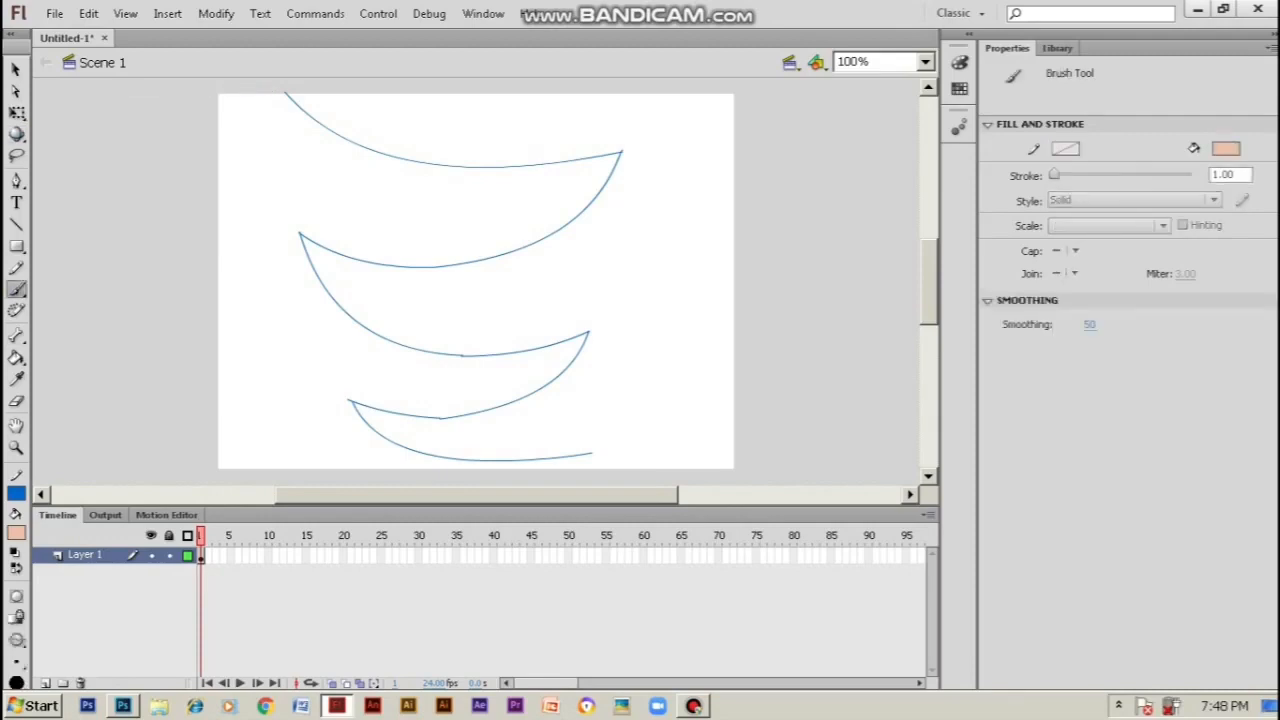
left_click(16, 492)
left_click(31, 368)
Brush four horizontal level marks to the right of the path and undo them
left_click_drag(640, 147, 747, 147)
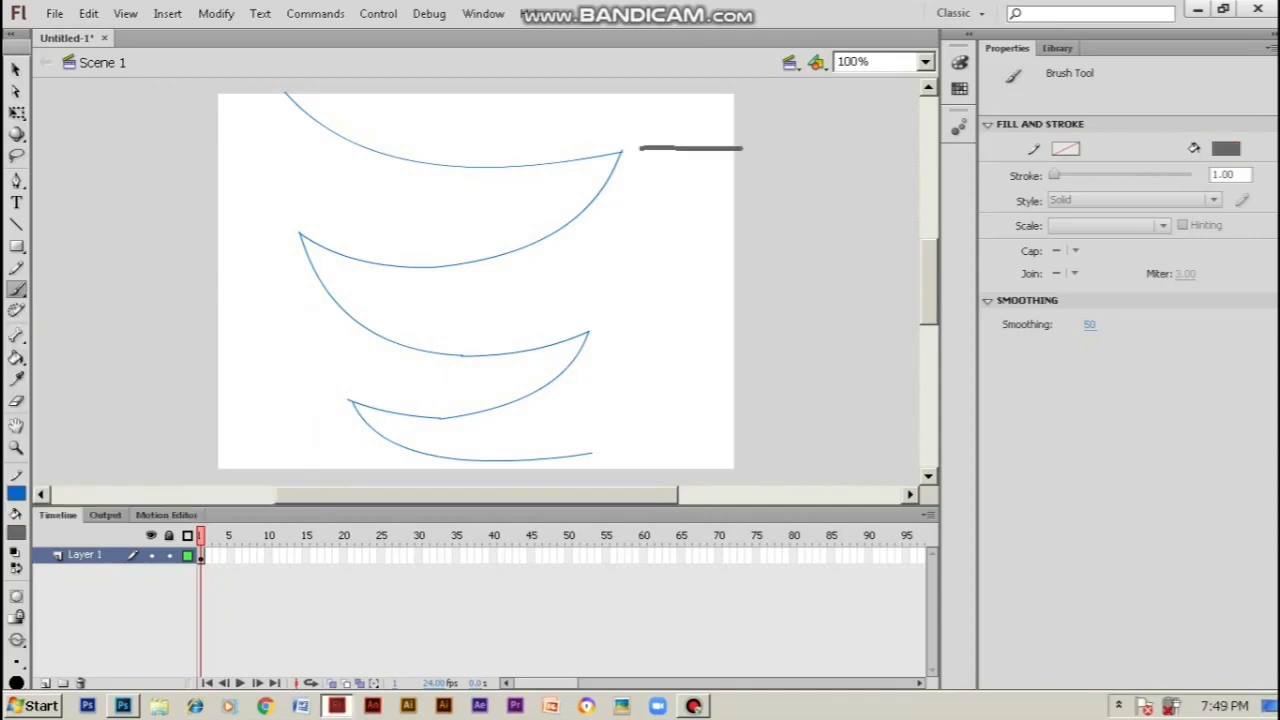
left_click_drag(640, 237, 797, 237)
left_click_drag(656, 306, 797, 306)
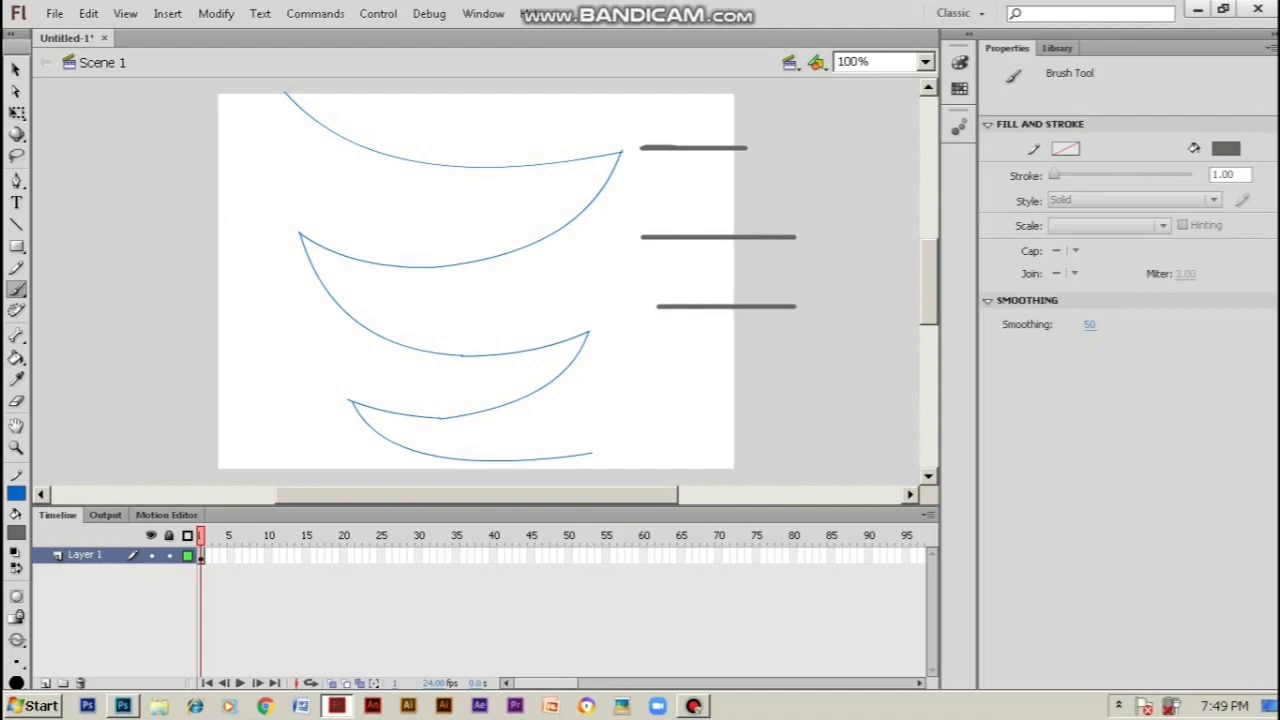
left_click_drag(656, 416, 814, 416)
key("ctrl+z")
key("ctrl+z")
key("ctrl+z")
key("ctrl+z")
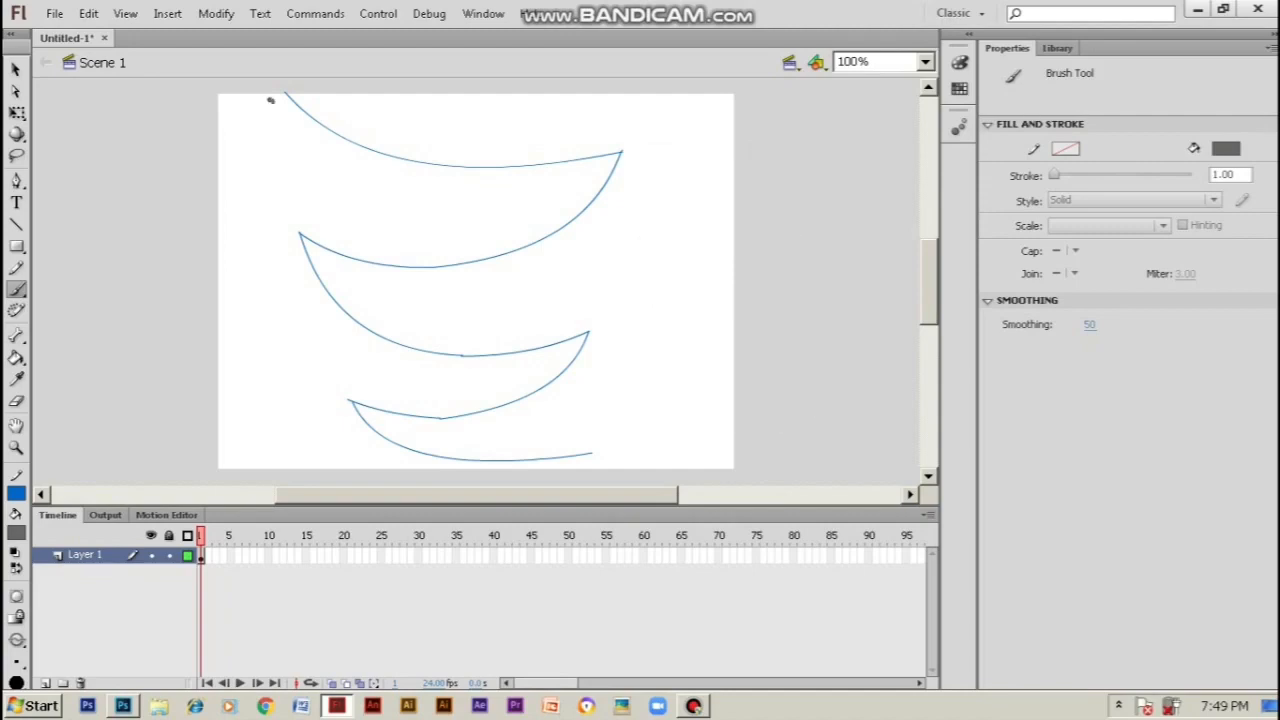
Brush three vertical brackets along the path's left side and three horizontal brackets showing the decreasing swing widths
left_click_drag(270, 100, 266, 212)
mouse_move(280, 272)
left_mouse_down()
mouse_move(272, 300)
mouse_move(292, 353)
left_mouse_up()
mouse_move(296, 398)
left_mouse_down()
mouse_move(291, 445)
mouse_move(303, 448)
left_mouse_up()
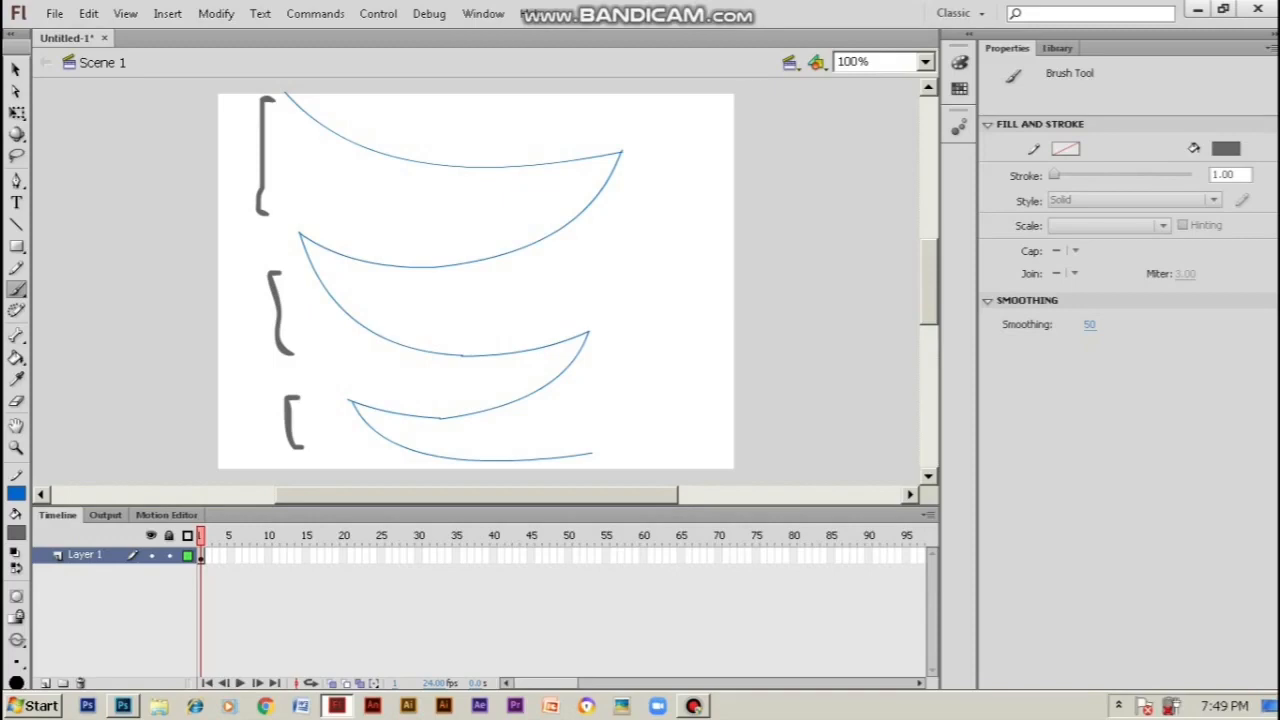
scroll(476, 290, "up", 2)
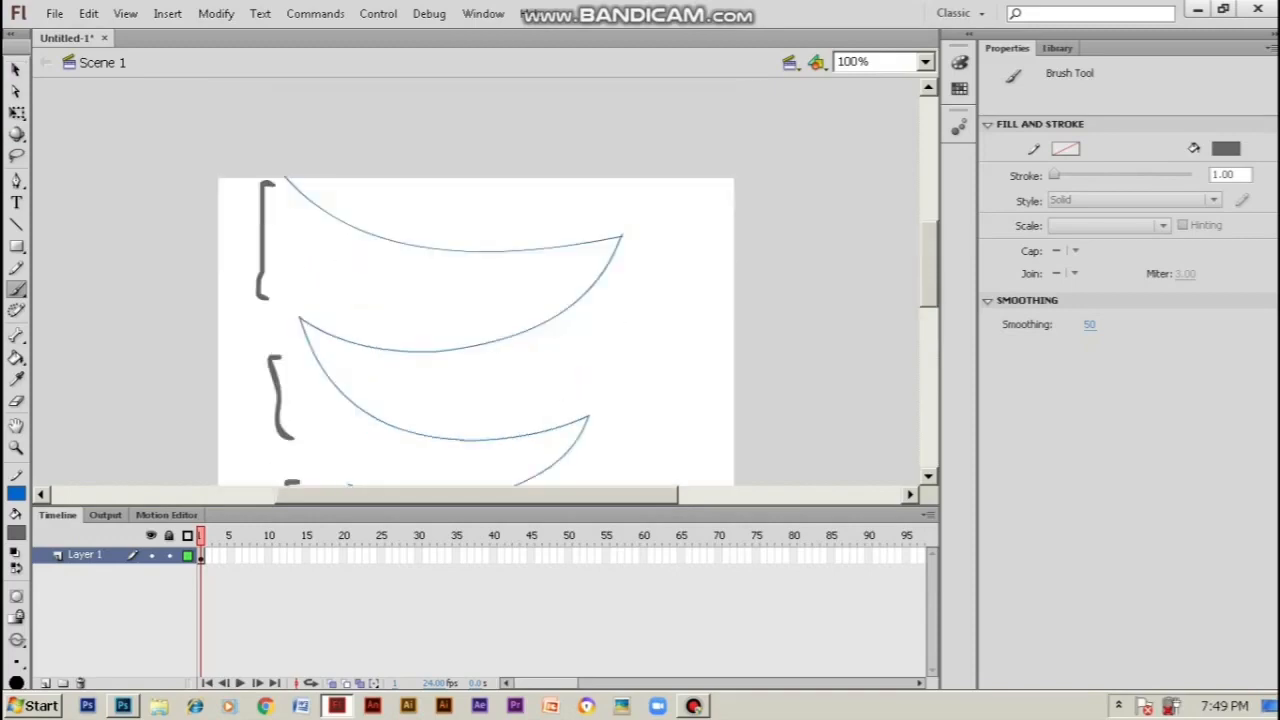
mouse_move(278, 160)
left_mouse_down()
mouse_move(280, 134)
mouse_move(630, 152)
mouse_move(627, 172)
left_mouse_up()
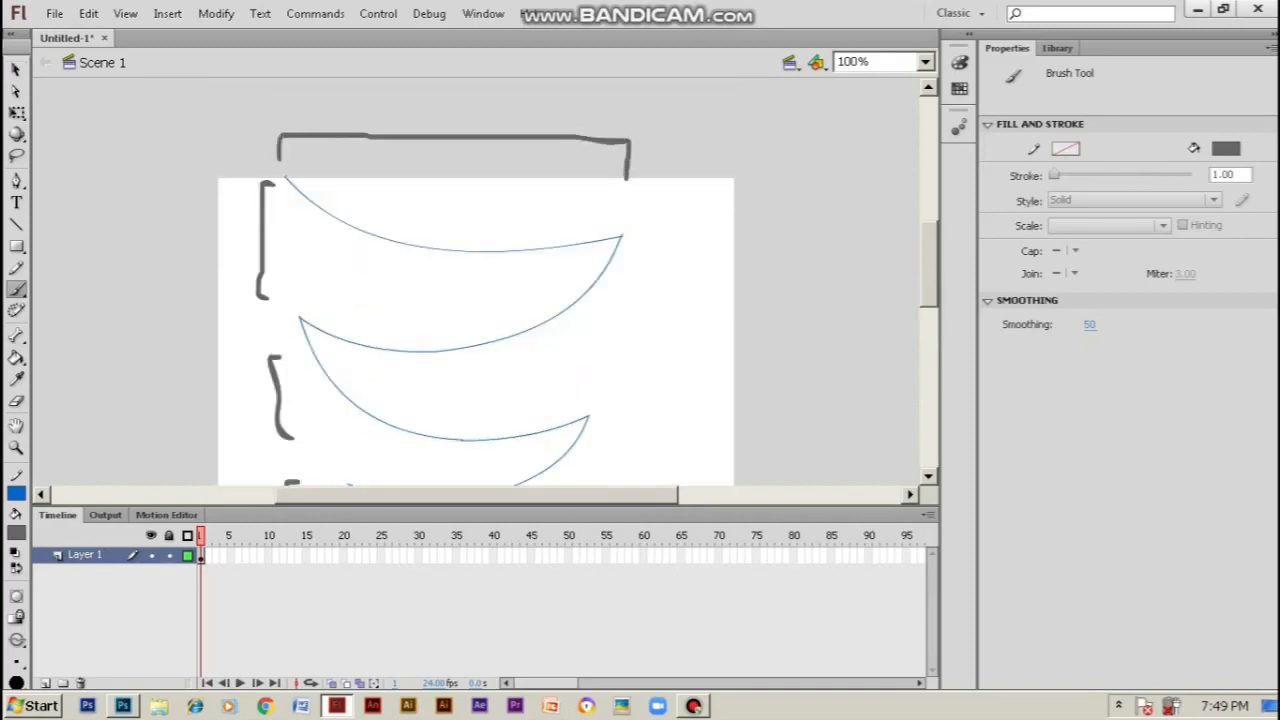
scroll(627, 172, "down", 2)
mouse_move(301, 258)
left_mouse_down()
mouse_move(305, 288)
mouse_move(581, 260)
left_mouse_up()
mouse_move(343, 378)
left_mouse_down()
mouse_move(344, 410)
mouse_move(558, 398)
mouse_move(558, 384)
left_mouse_up()
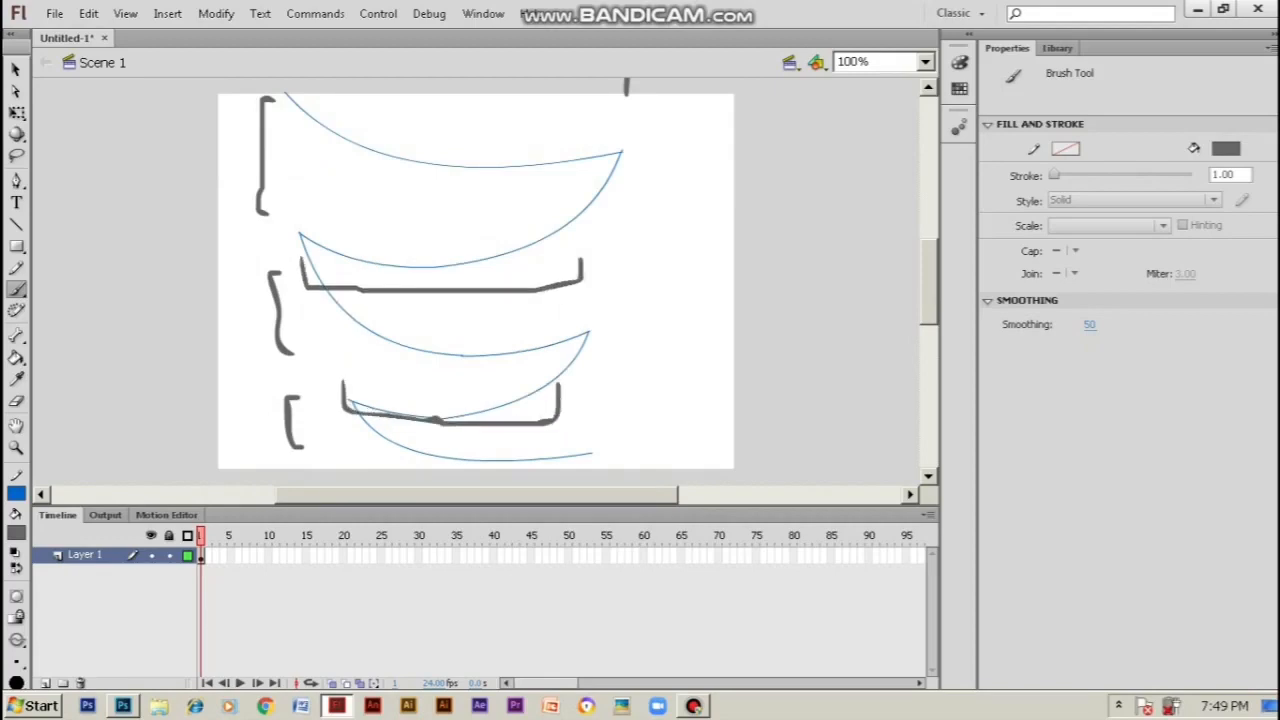
Enlarge the stage area and undo all six bracket marks around the path
left_click_drag(480, 505, 480, 539)
scroll(475, 300, "up", 2)
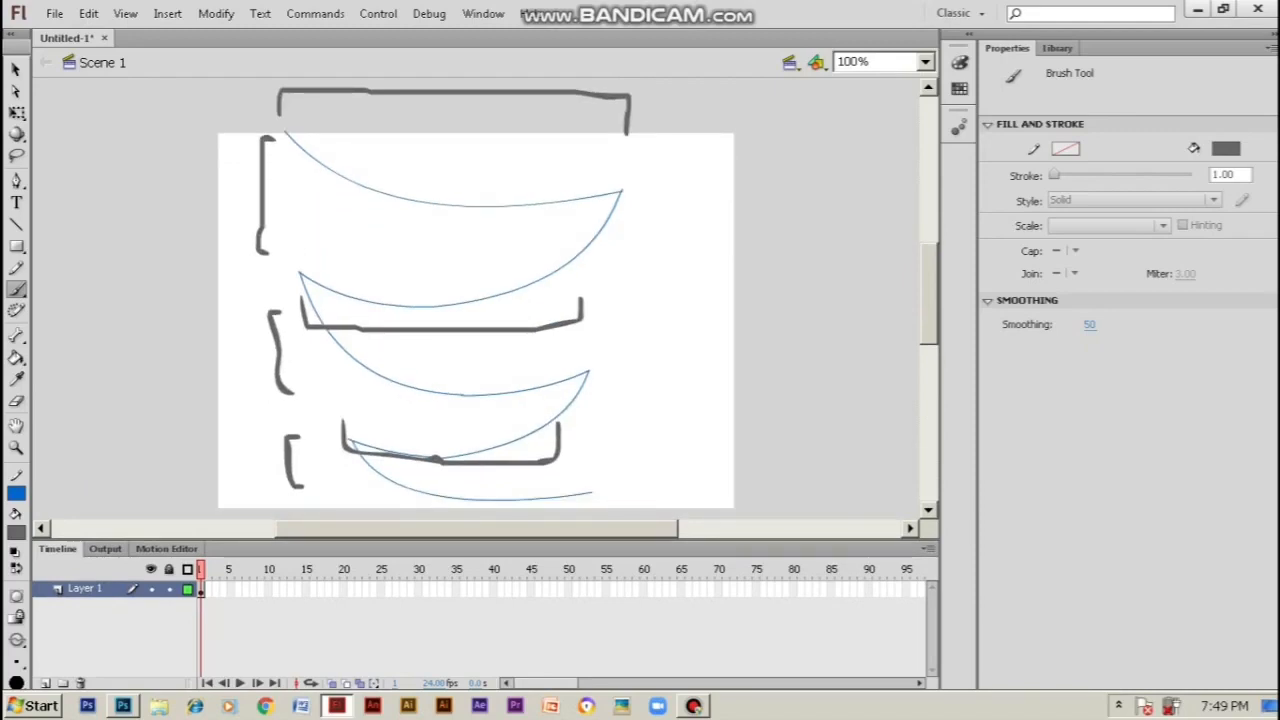
key("ctrl+z")
key("ctrl+z")
key("ctrl+z")
key("ctrl+z")
key("ctrl+z")
key("ctrl+z")
Add a new layer above the path layer for brush marks
key("v")
key("v")
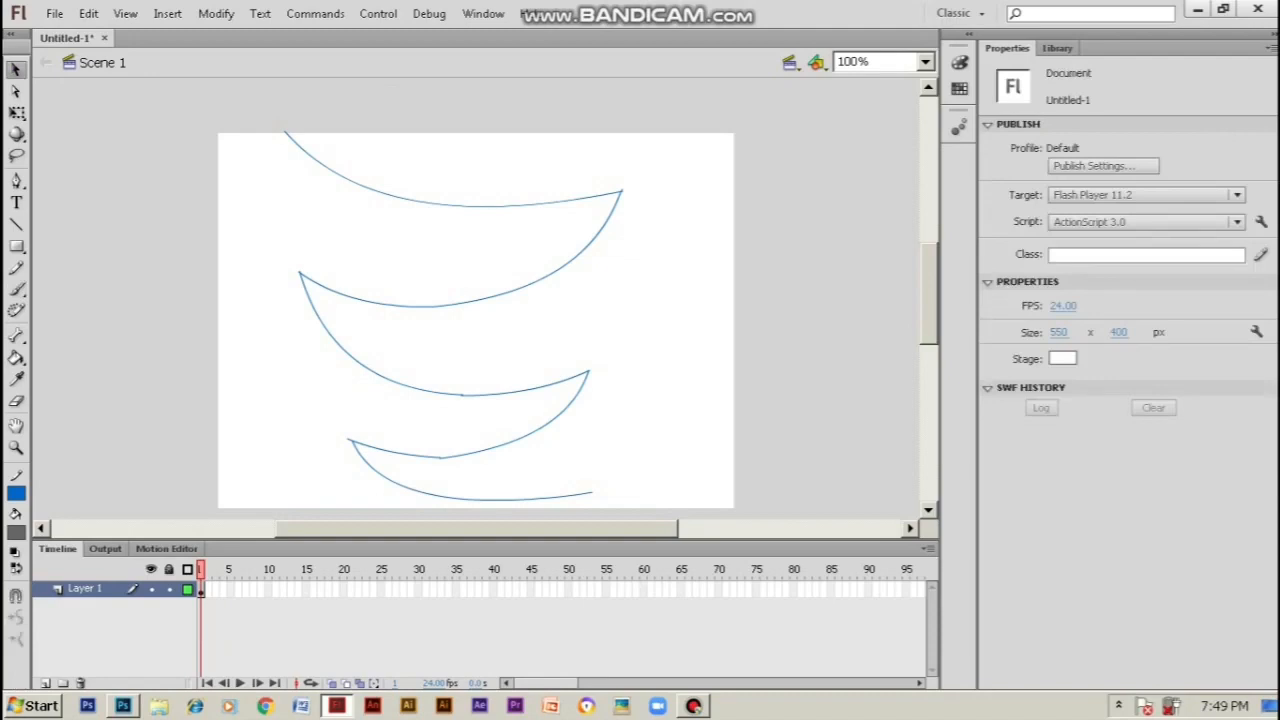
left_click(45, 682)
key("b")
Brush the circled word "Timing" left of the path and undo the handwriting
left_click_drag(138, 244, 153, 300)
mouse_move(124, 262)
left_mouse_down()
mouse_move(155, 233)
mouse_move(155, 296)
mouse_move(182, 272)
mouse_move(195, 285)
mouse_move(218, 270)
mouse_move(232, 310)
left_mouse_up()
mouse_move(148, 208)
left_mouse_down()
mouse_move(192, 368)
mouse_move(122, 200)
left_mouse_up()
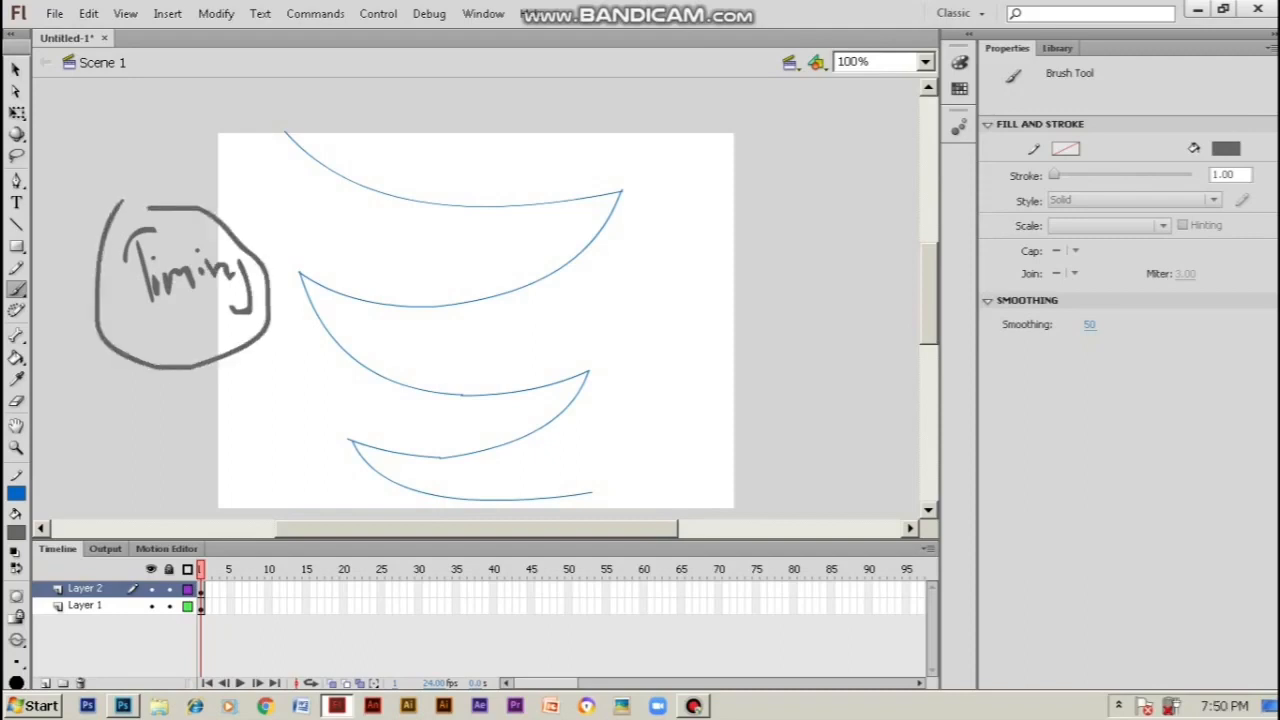
key("ctrl+z")
key("ctrl+z")
key("ctrl+z")
key("ctrl+z")
key("ctrl+z")
key("ctrl+z")
key("ctrl+z")
key("ctrl+z")
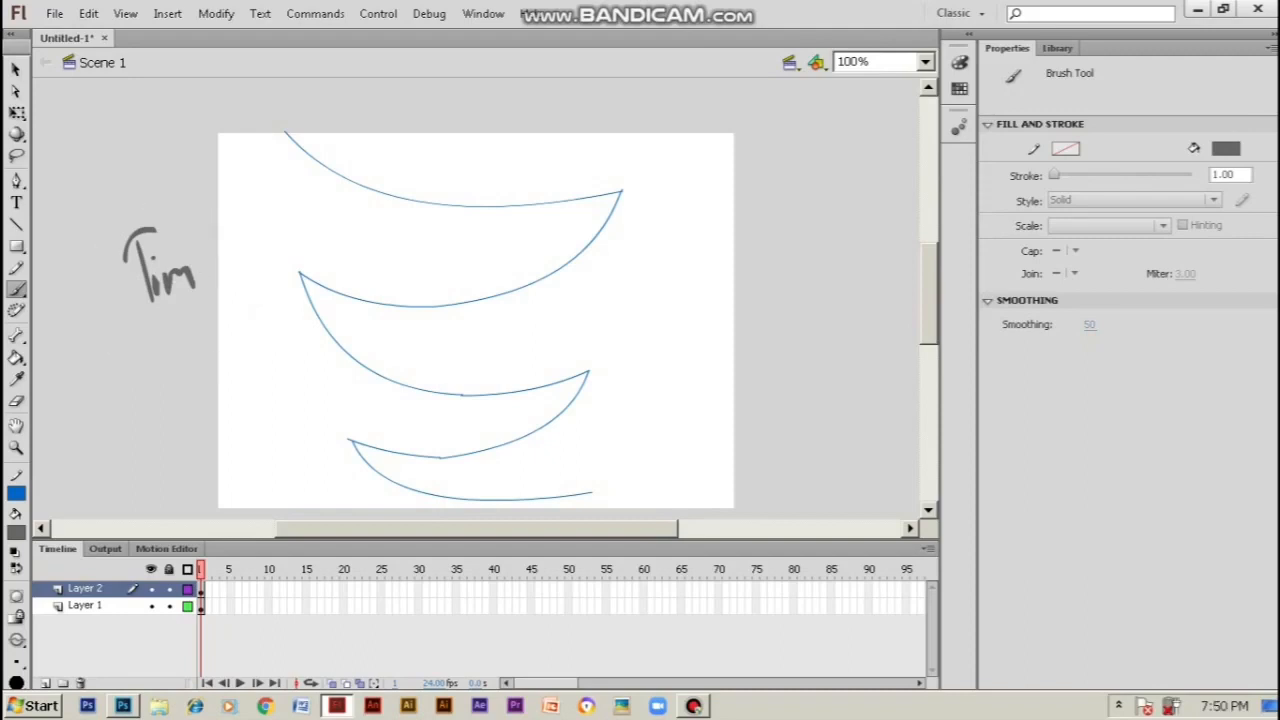
Brush timing ticks across the top curve, closely spaced at both ends and widely spaced in the middle
left_click_drag(286, 127, 287, 145)
left_click_drag(622, 181, 626, 194)
left_click_drag(440, 192, 439, 219)
mouse_move(342, 160)
left_mouse_down()
mouse_move(335, 184)
mouse_move(299, 141)
left_mouse_up()
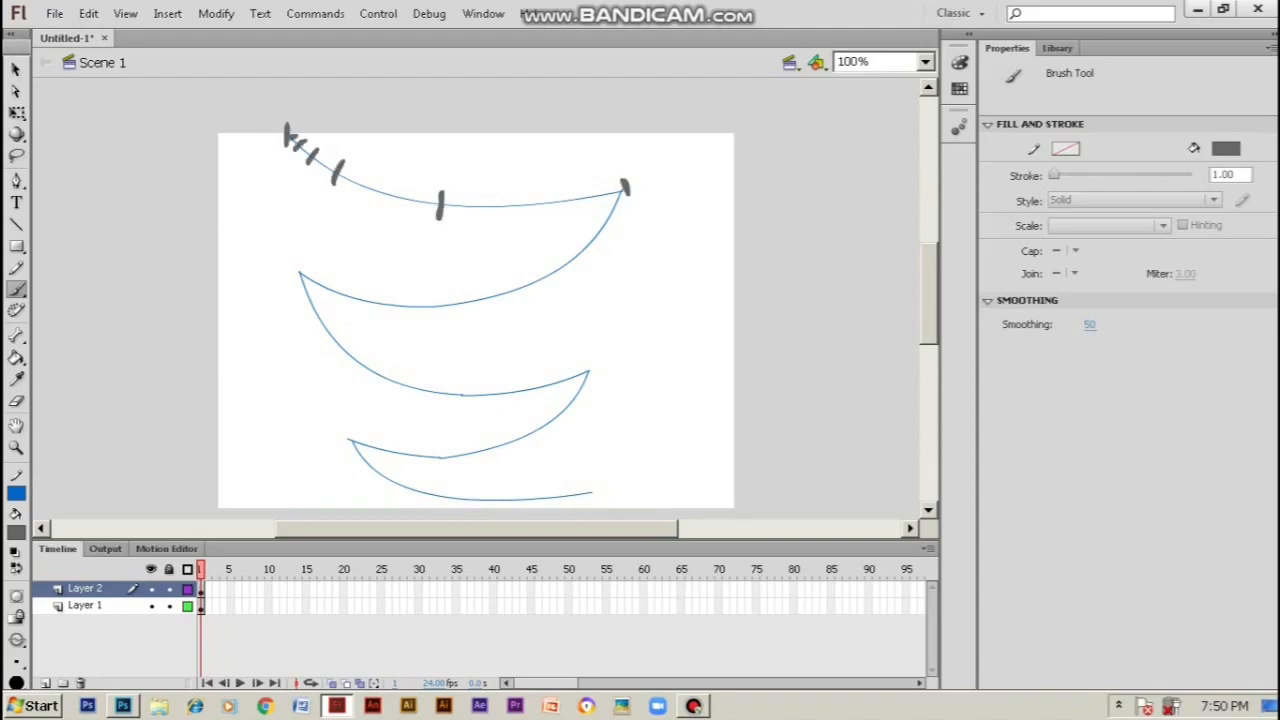
left_click_drag(521, 195, 521, 214)
mouse_move(578, 185)
left_mouse_down()
mouse_move(580, 211)
mouse_move(604, 202)
left_mouse_up()
left_click_drag(616, 181, 619, 198)
Brush letter labels at the start, middle and end of the top curve and undo them
left_click_drag(286, 163, 271, 187)
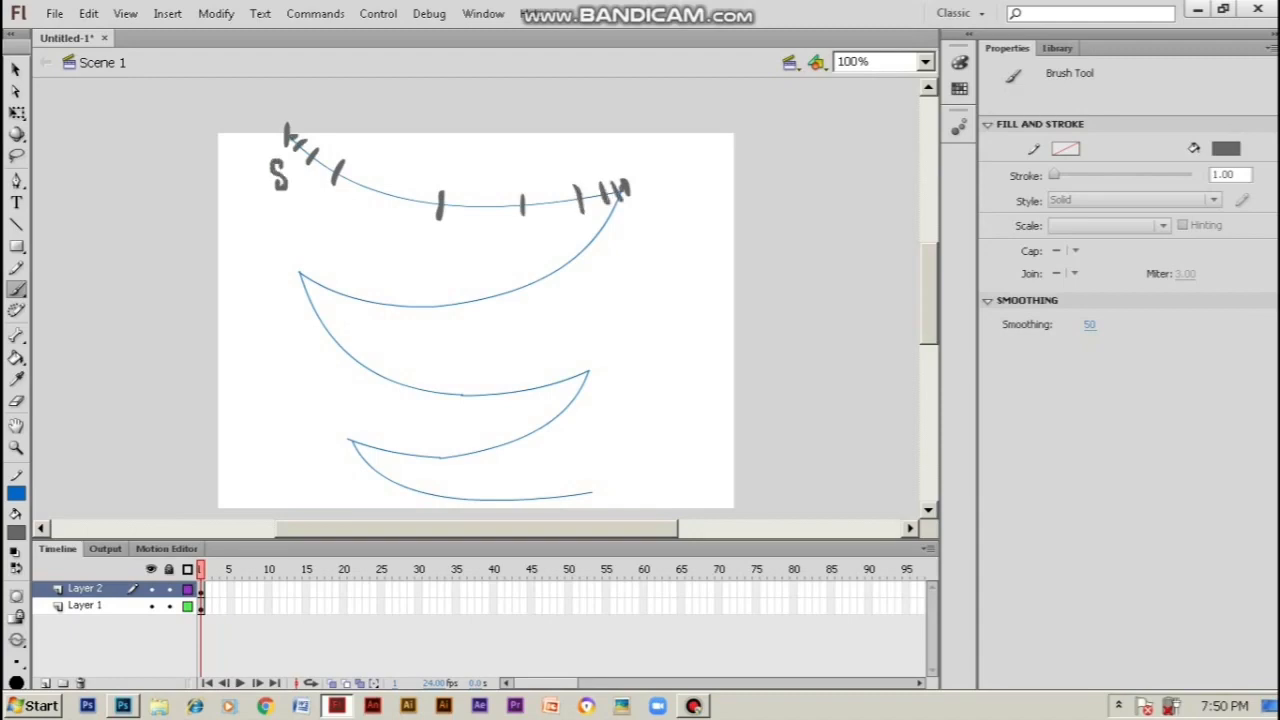
left_click_drag(430, 232, 442, 268)
key("ctrl+z")
left_click_drag(614, 146, 605, 172)
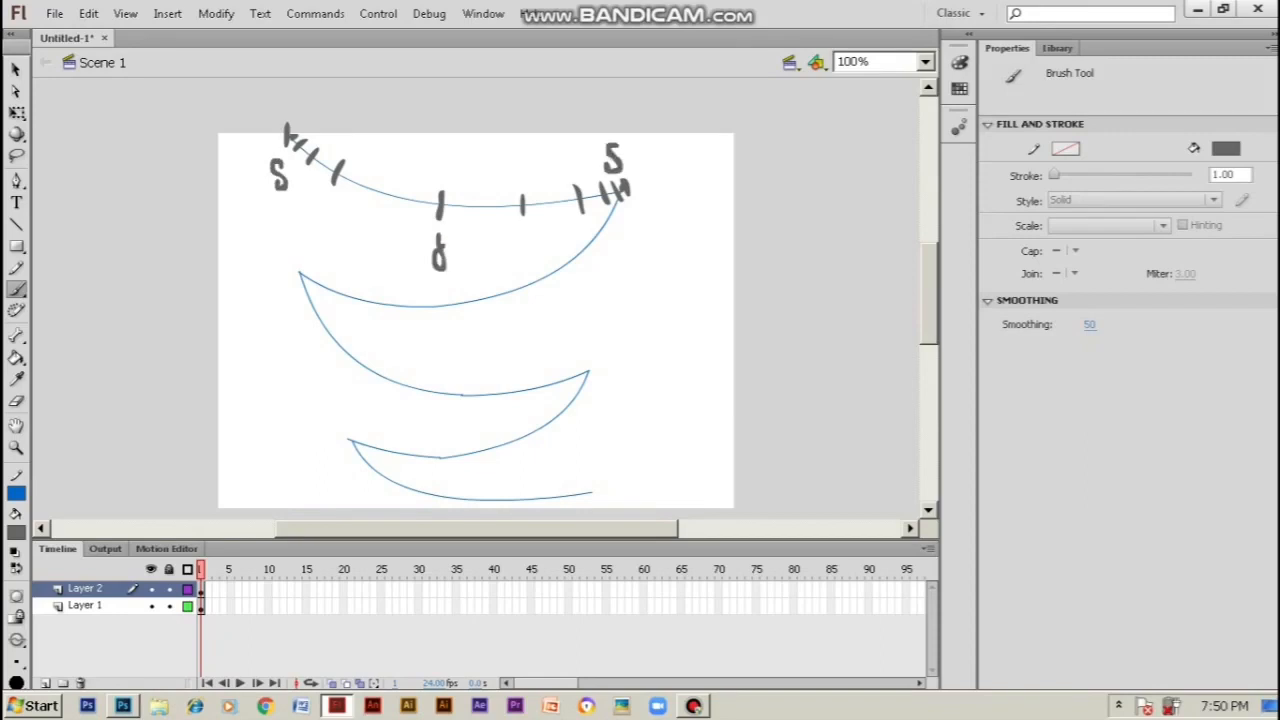
key("ctrl+z")
key("ctrl+z")
key("ctrl+z")
key("ctrl+z")
Brush timing ticks across the second curve, wide apart in the middle and tighter toward both ends
left_click_drag(492, 285, 497, 305)
left_click_drag(300, 267, 297, 277)
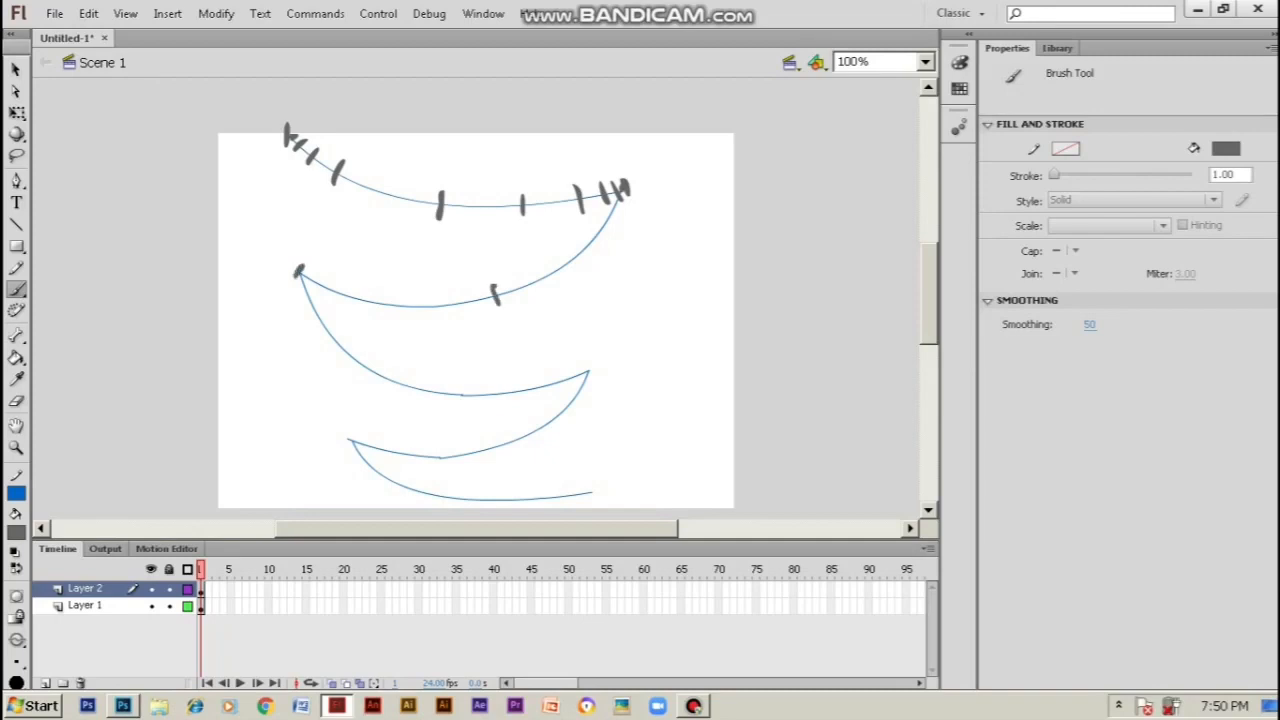
left_click_drag(570, 254, 591, 267)
mouse_move(597, 225)
left_mouse_down()
mouse_move(614, 233)
mouse_move(598, 234)
left_mouse_up()
left_click_drag(608, 209, 623, 208)
mouse_move(393, 295)
left_mouse_down()
mouse_move(393, 314)
mouse_move(317, 294)
left_mouse_up()
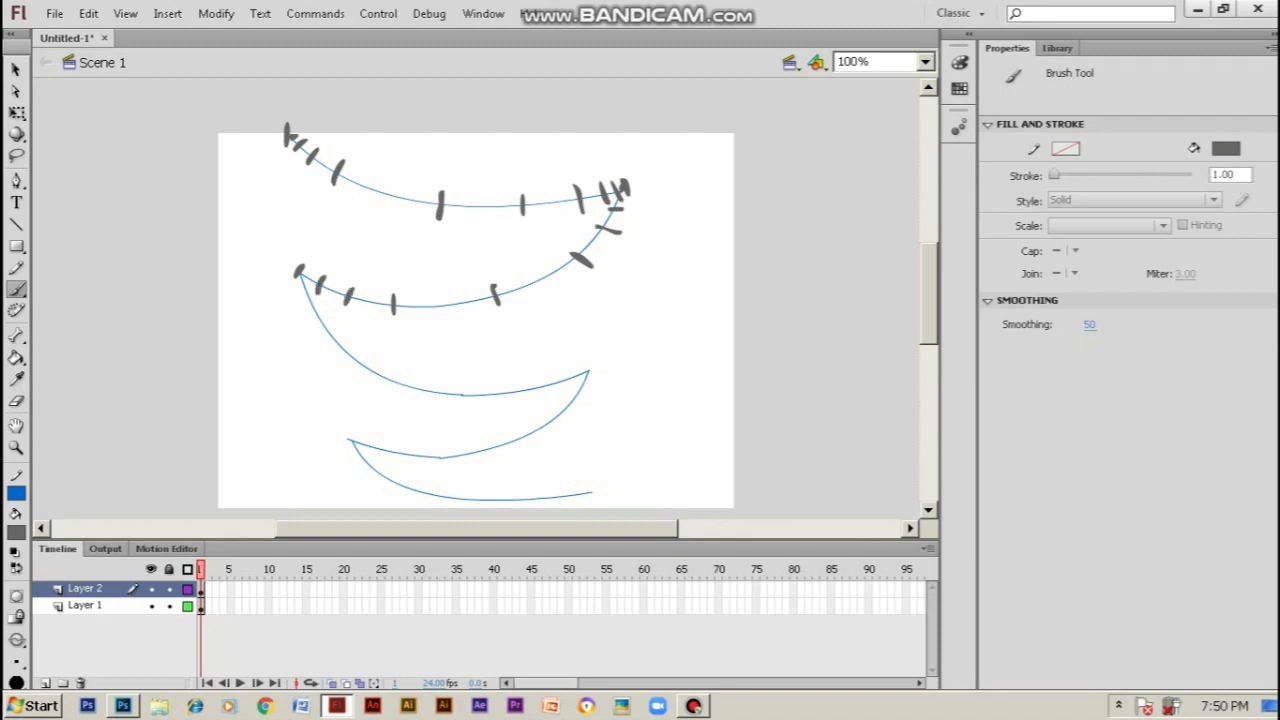
Brush timing ticks across the third curve, crowding them near its left and right tips
left_click_drag(587, 359, 590, 379)
left_click_drag(411, 379, 399, 399)
mouse_move(351, 343)
left_mouse_down()
mouse_move(331, 357)
mouse_move(328, 318)
left_mouse_up()
mouse_move(516, 381)
left_mouse_down()
mouse_move(514, 407)
mouse_move(567, 385)
left_mouse_up()
left_click_drag(579, 367, 581, 383)
Brush timing ticks across the fourth curve, closing up the spacing toward its left and right tips
left_click_drag(354, 432, 347, 448)
mouse_move(480, 439)
left_mouse_down()
mouse_move(492, 462)
mouse_move(420, 466)
mouse_move(359, 447)
left_mouse_up()
mouse_move(545, 416)
left_mouse_down()
mouse_move(556, 431)
mouse_move(590, 386)
left_mouse_up()
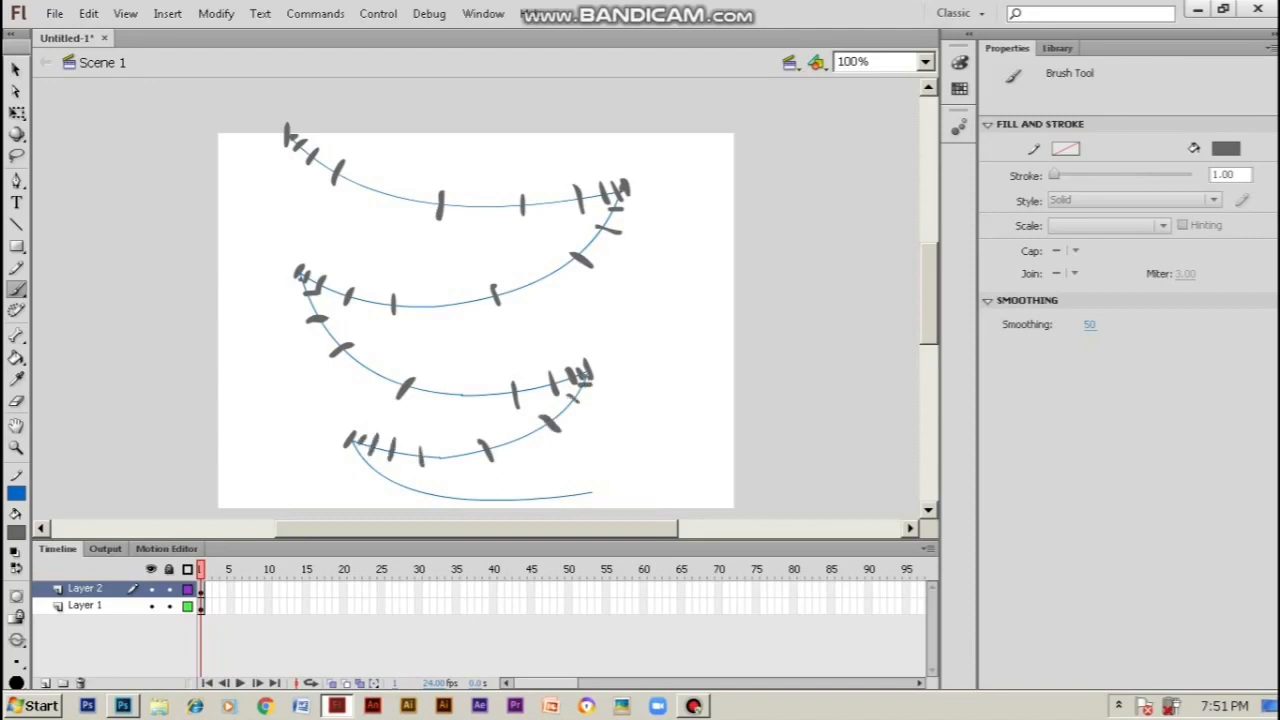
Brush timing ticks across the lowest curve, with wide middle spacing and tight spacing at both ends
left_click_drag(595, 480, 594, 505)
left_click_drag(456, 488, 455, 506)
mouse_move(533, 487)
left_mouse_down()
mouse_move(532, 506)
mouse_move(551, 507)
left_mouse_up()
left_click_drag(568, 482, 573, 508)
left_click_drag(583, 485, 587, 500)
mouse_move(384, 470)
left_mouse_down()
mouse_move(389, 485)
mouse_move(362, 470)
left_mouse_up()
left_click_drag(360, 449, 364, 455)
scroll(476, 320, "down", 2)
scroll(476, 320, "up", 2)
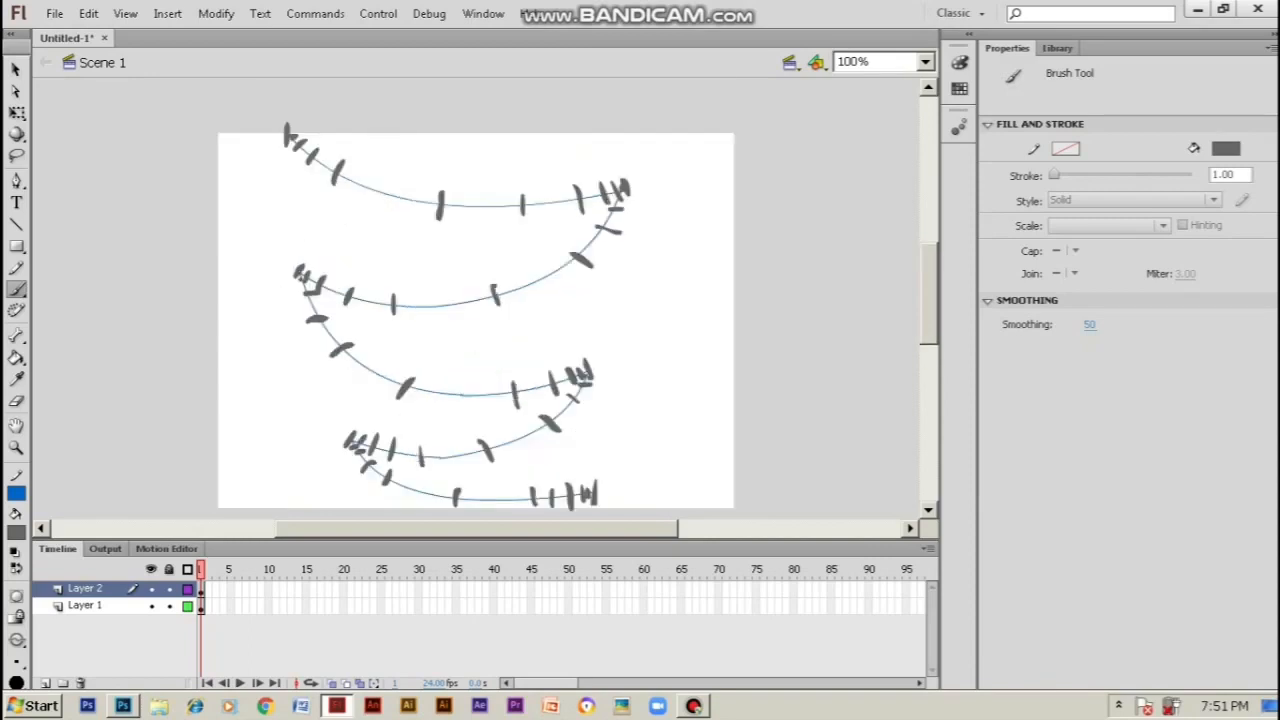
Brush a bracket at the path's start with an arrow leading down to a small ticked spacing diagram
mouse_move(267, 167)
left_mouse_down()
mouse_move(268, 188)
mouse_move(286, 197)
mouse_move(398, 226)
left_mouse_up()
key("ctrl+z")
mouse_move(286, 116)
left_mouse_down()
mouse_move(256, 117)
mouse_move(342, 214)
left_mouse_up()
mouse_move(256, 160)
left_mouse_down()
mouse_move(200, 298)
mouse_move(220, 292)
left_mouse_up()
left_click_drag(152, 374, 158, 420)
mouse_move(158, 402)
left_mouse_down()
mouse_move(312, 388)
mouse_move(313, 400)
left_mouse_up()
mouse_move(228, 372)
left_mouse_down()
mouse_move(228, 404)
mouse_move(200, 416)
mouse_move(169, 402)
left_mouse_up()
mouse_move(276, 374)
left_mouse_down()
mouse_move(280, 402)
mouse_move(305, 388)
left_mouse_up()
Delete the bracket, the arrow and the spacing diagram left of the path
key("v")
left_click(256, 165)
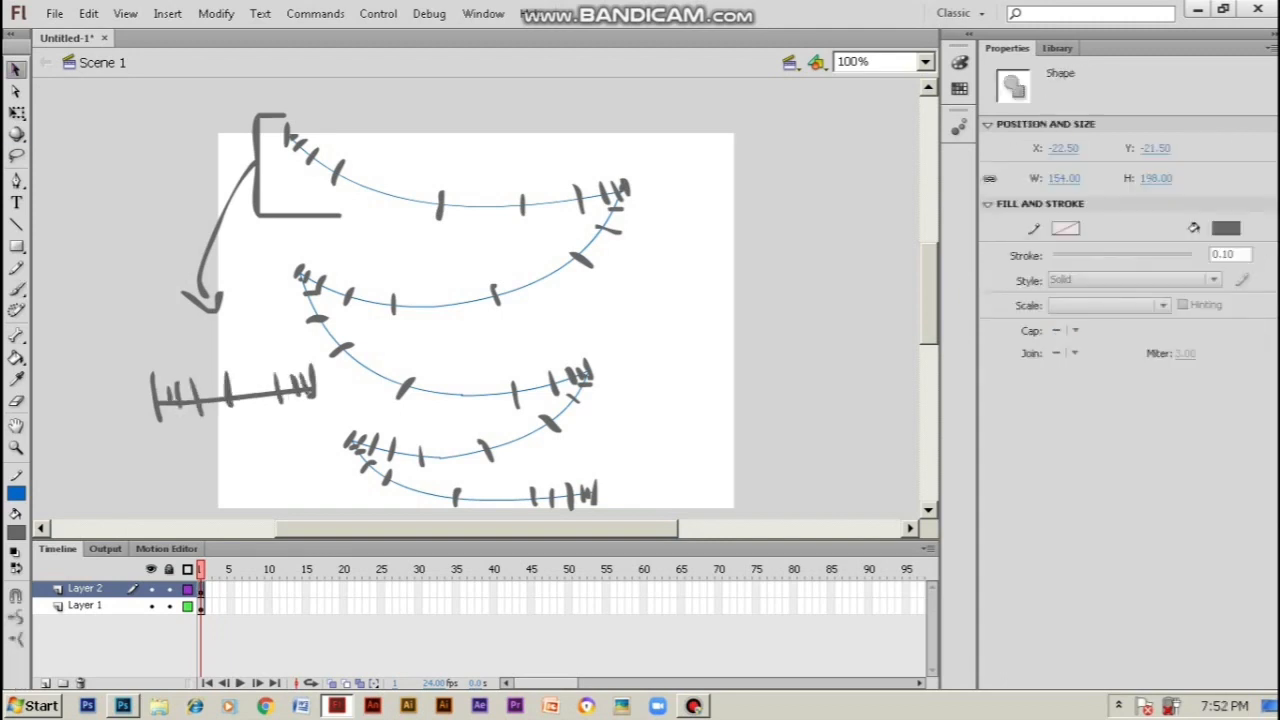
key("Delete")
left_click_drag(124, 260, 242, 464)
key("Delete")
left_click_drag(254, 362, 320, 408)
key("Escape")
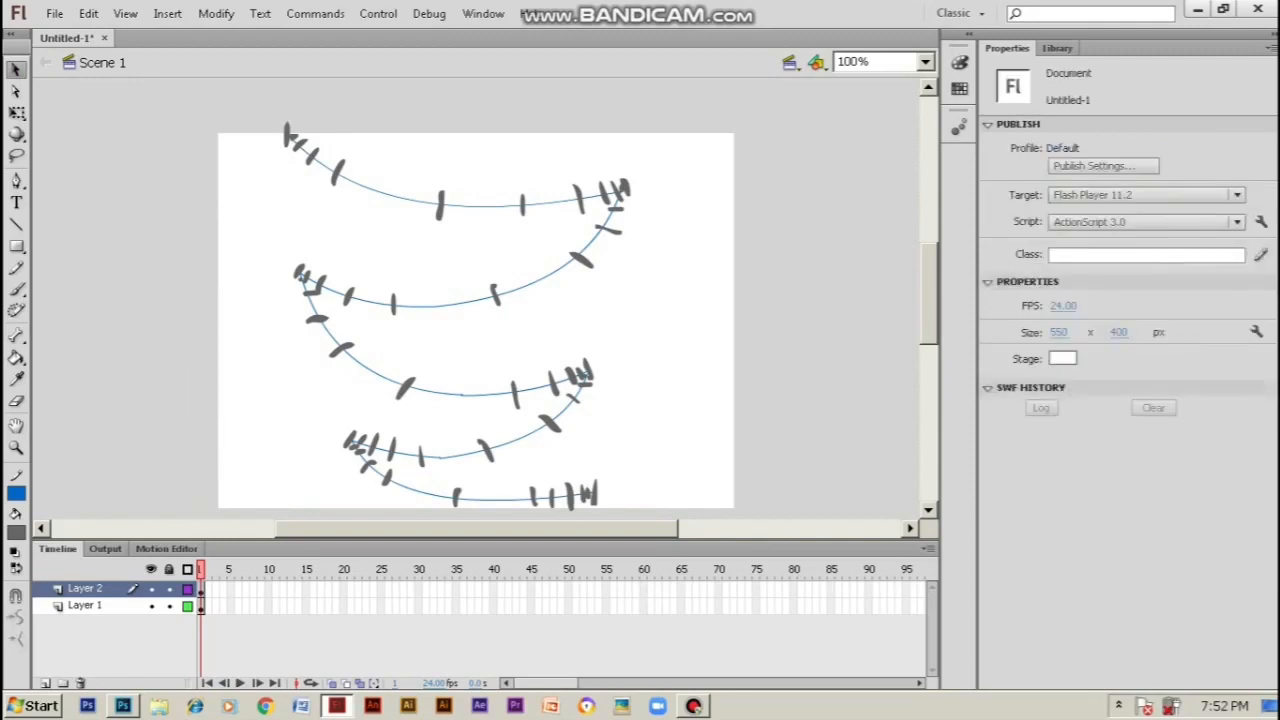
Add a new layer and draw a grey rectangle left of the stage, reshaping it into a tilted form with a curved base
left_click(44, 682)
key("r")
left_click_drag(80, 233, 211, 289)
key("v")
left_click_drag(80, 289, 56, 270)
left_click_drag(211, 233, 175, 246)
left_click_drag(211, 289, 136, 275)
Brush a rough leaf outline with a curled tip below the grey shape
key("b")
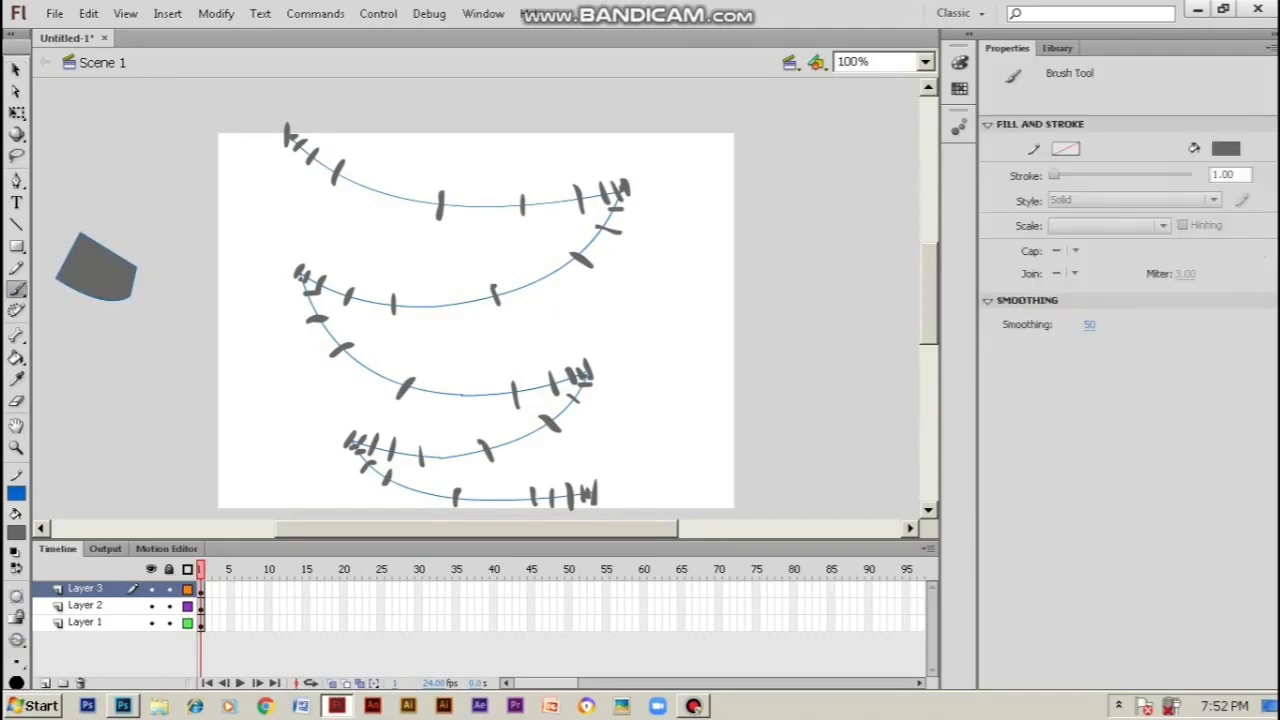
mouse_move(78, 340)
left_mouse_down()
mouse_move(205, 380)
mouse_move(98, 362)
mouse_move(264, 414)
mouse_move(284, 428)
mouse_move(258, 438)
mouse_move(286, 440)
mouse_move(296, 468)
left_mouse_up()
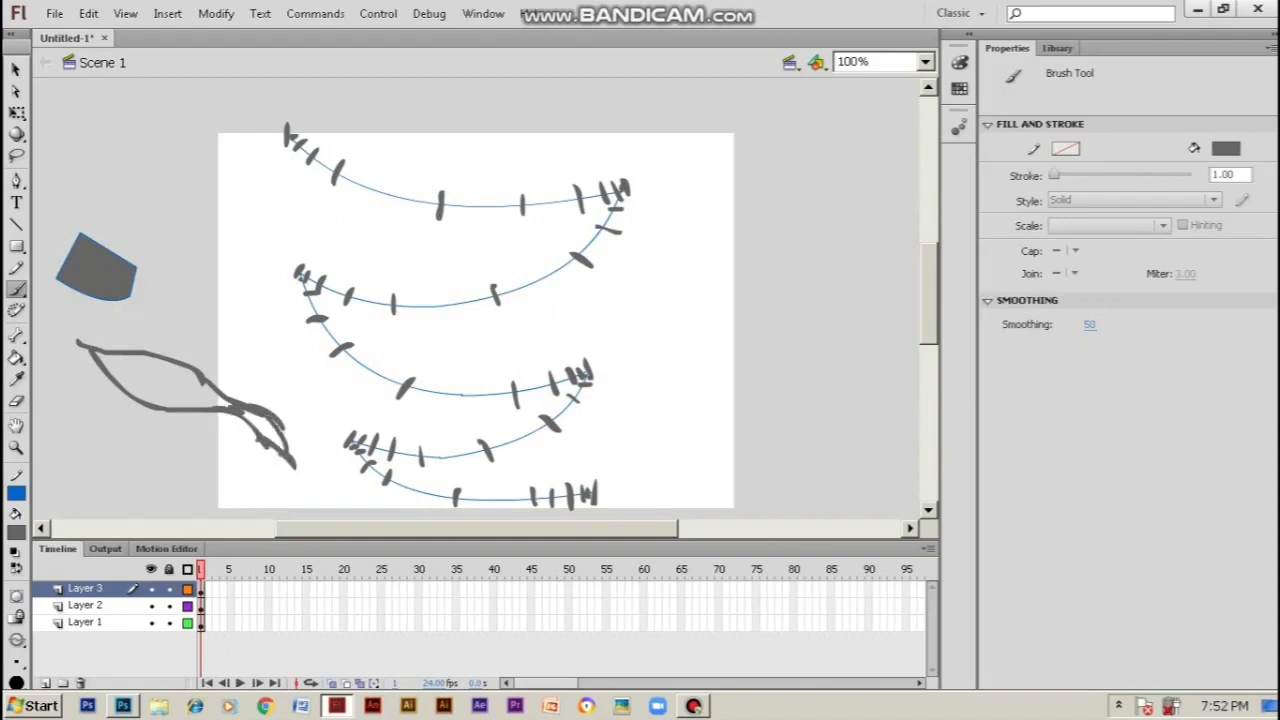
key("v")
Add a new layer and trace the leaf sketch's lower edge with a line bent into a curve
left_click(44, 683)
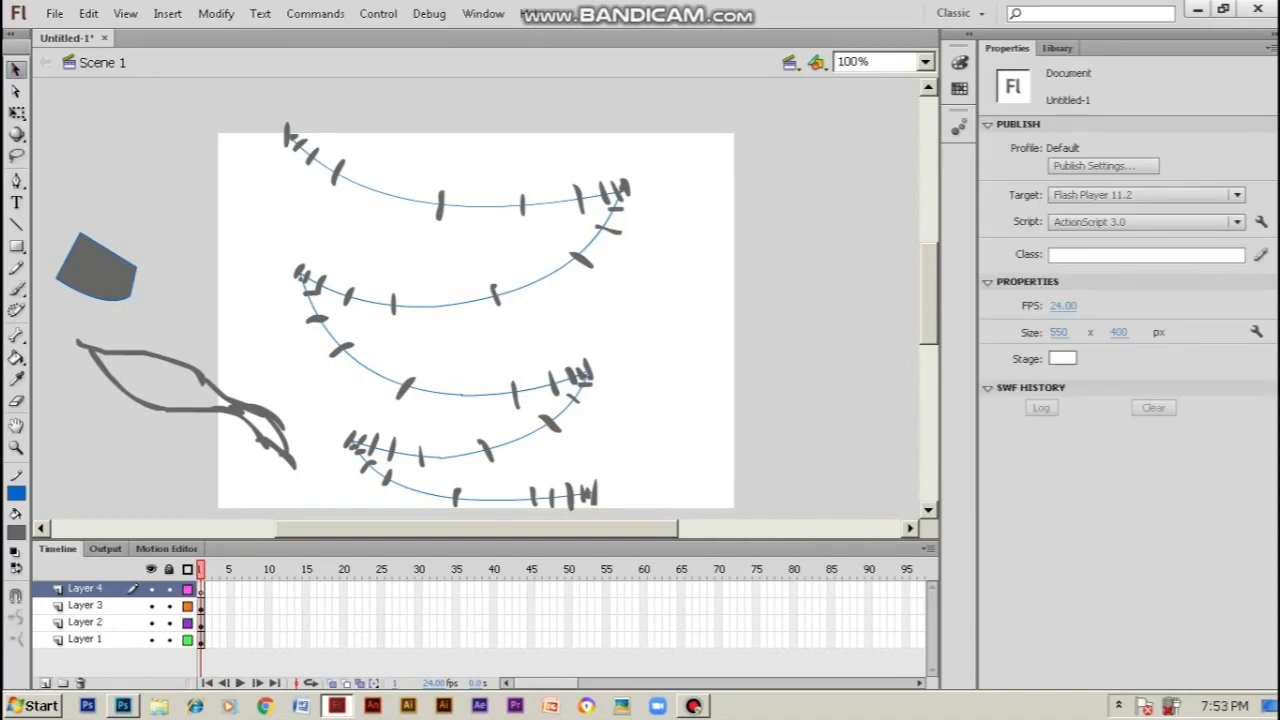
key("n")
left_click_drag(92, 350, 215, 410)
left_click_drag(150, 379, 138, 398)
Turn on Snap to Objects and trace the leaf's curled tip and upper edge with curved lines
left_click_drag(218, 411, 295, 468)
left_click_drag(262, 419, 299, 471)
key("ctrl+z")
left_click(16, 618)
left_click_drag(223, 411, 295, 469)
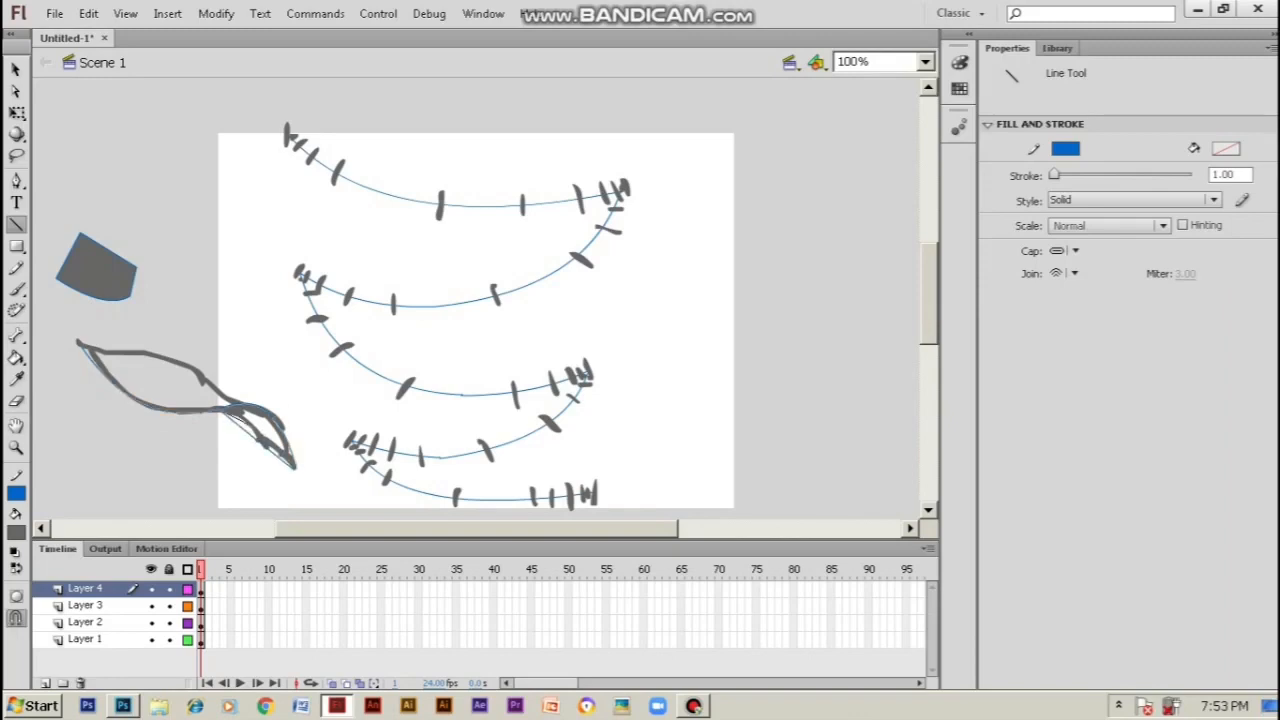
left_click_drag(78, 341, 246, 402)
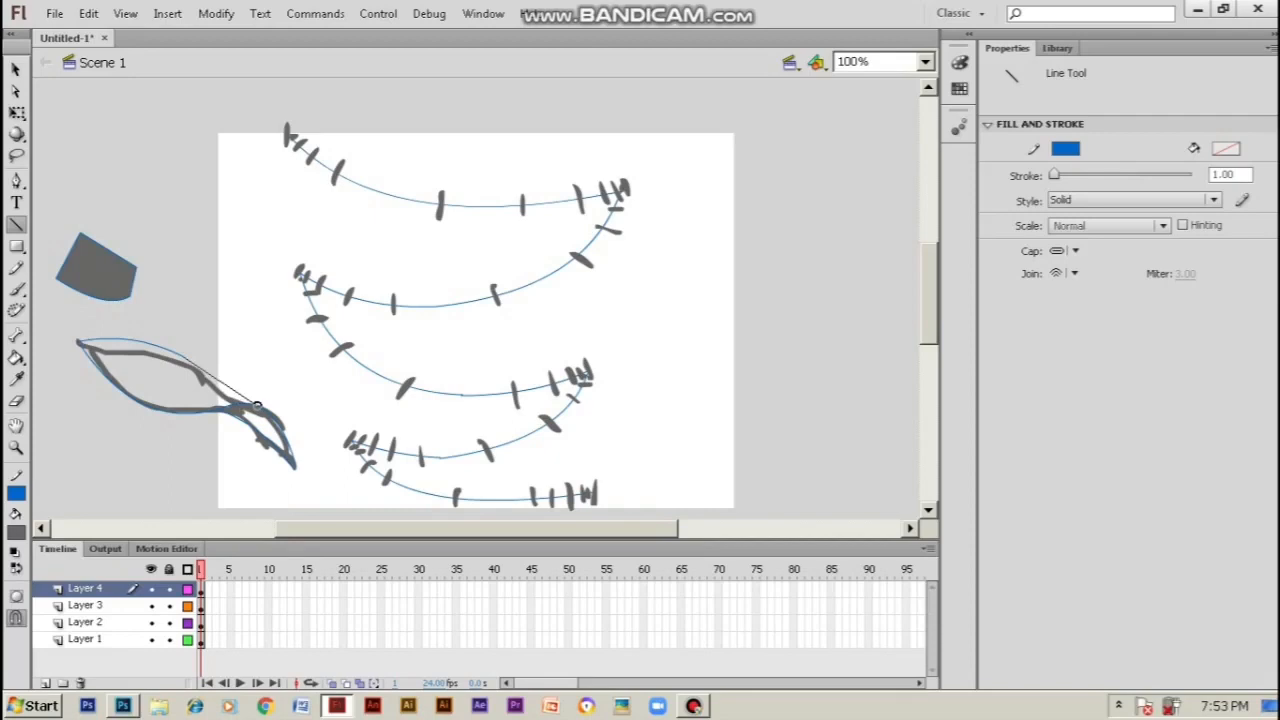
left_click_drag(162, 371, 203, 357)
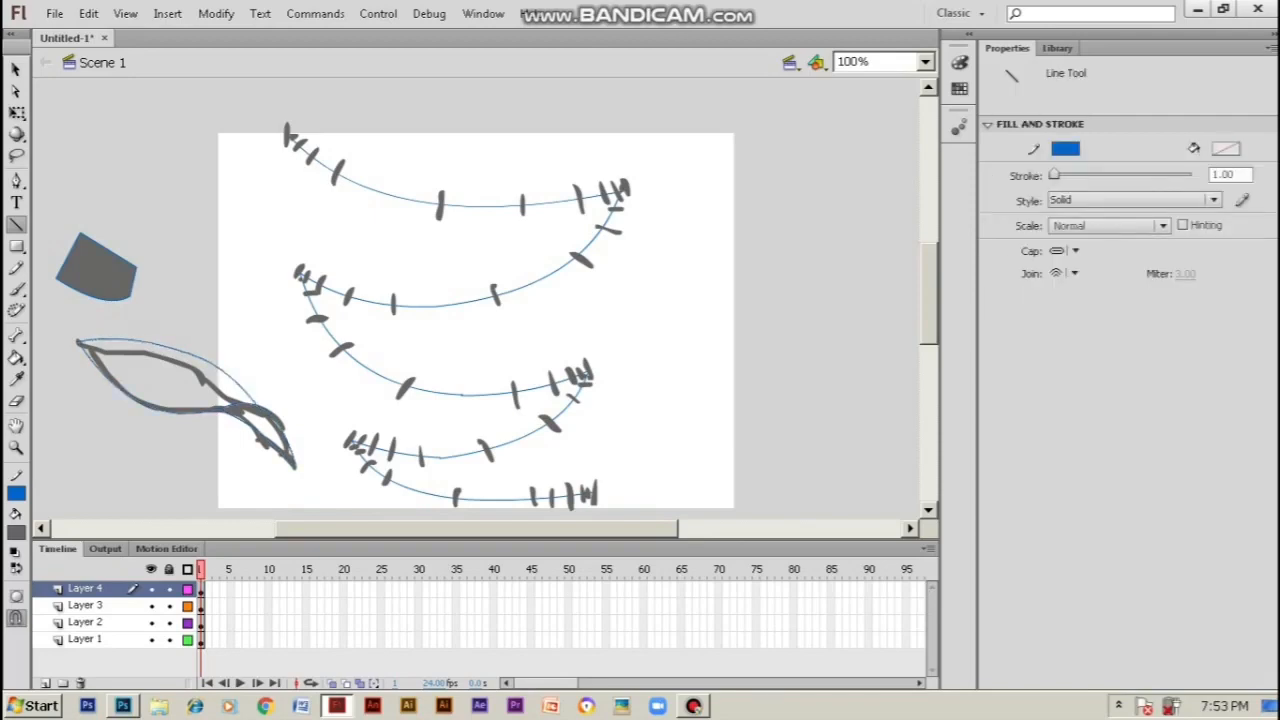
Choose a green fill colour and fill the body of the leaf sketch
left_click(16, 532)
left_click(60, 420)
key("k")
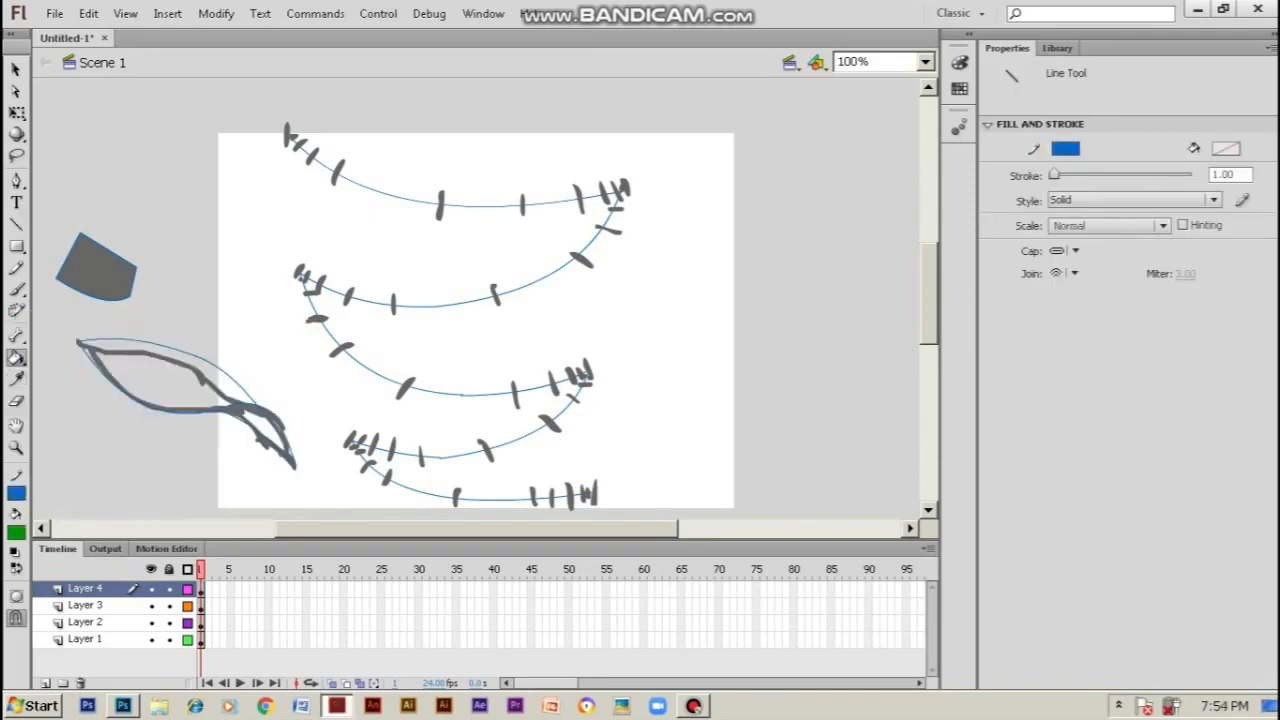
left_click(160, 380)
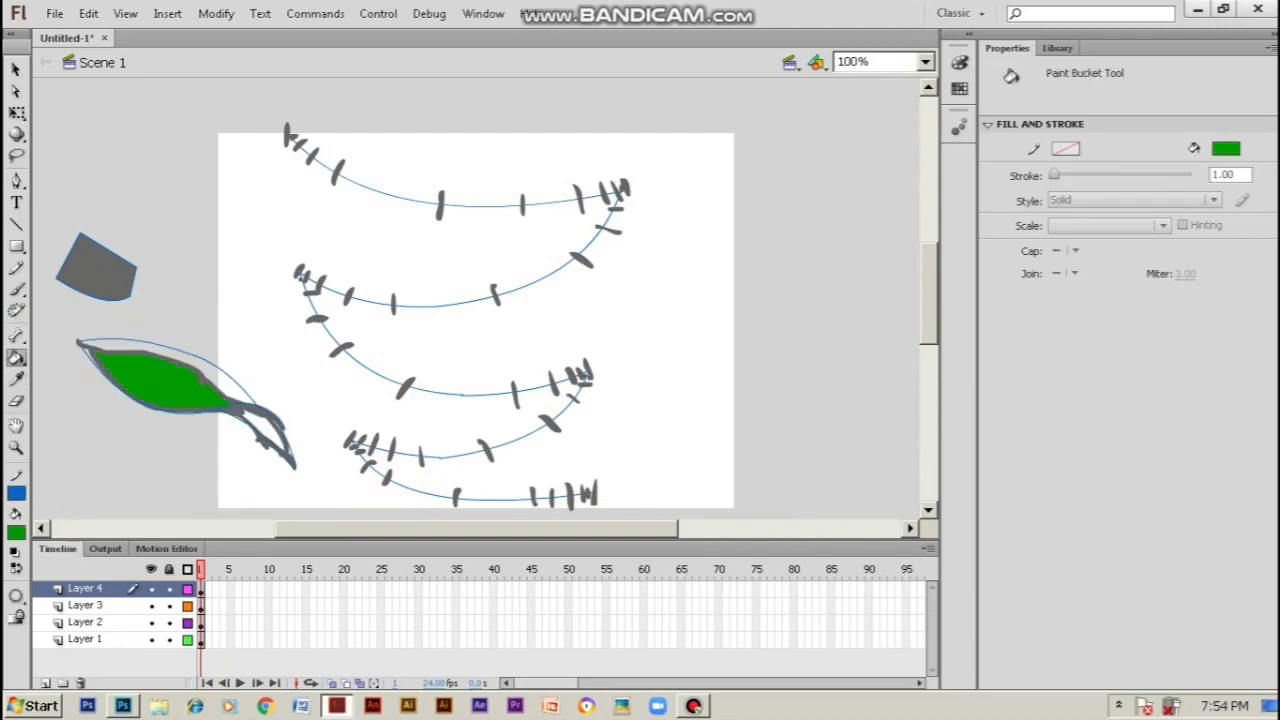
Lock Layers 1 to 3 and move the traced leaf outline up above the grey shape
left_click_drag(168, 622, 168, 639)
key("v")
left_click_drag(68, 322, 318, 498)
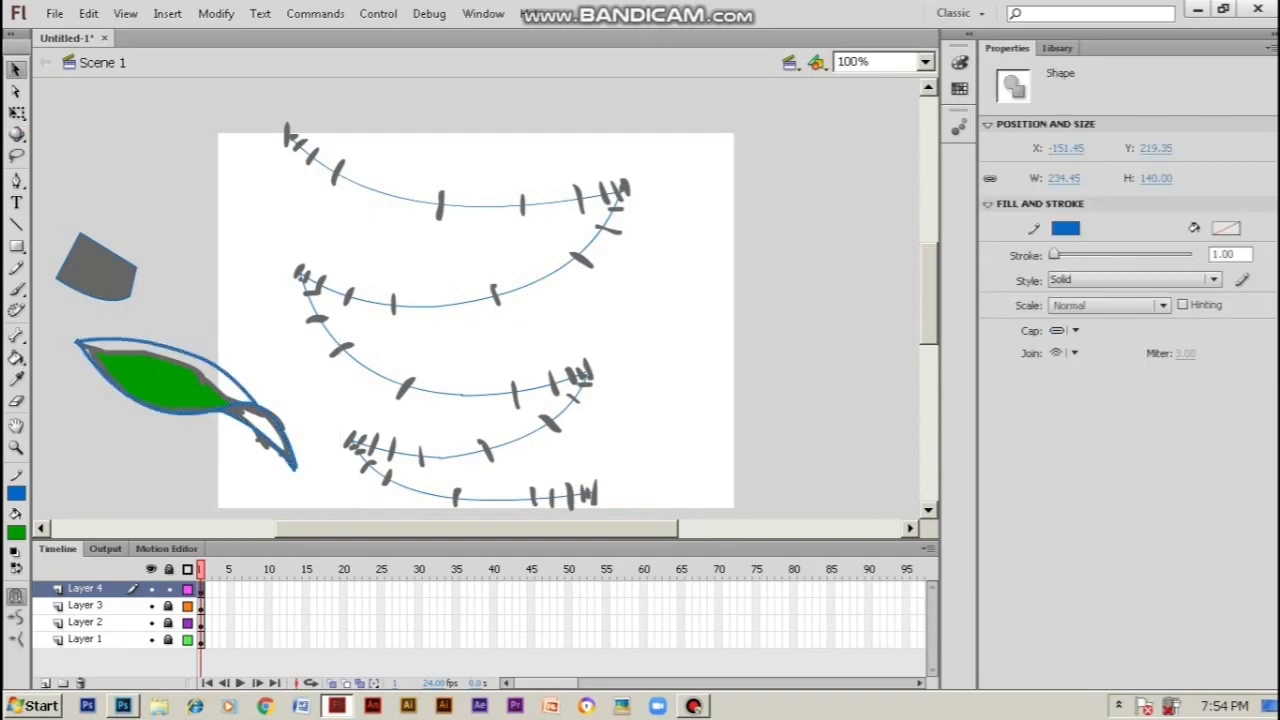
left_click_drag(160, 350, 156, 148)
left_click(180, 100)
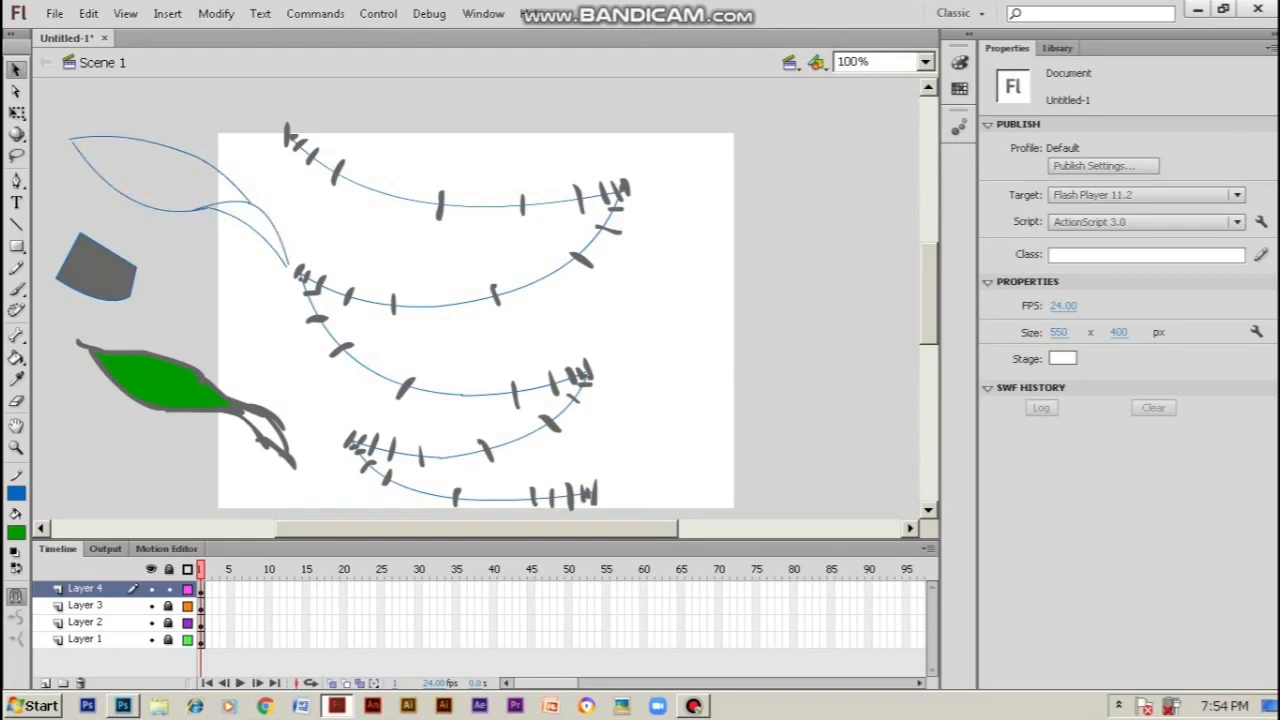
Fill the traced leaf body with green and its curled tip with dark green (red 0, green 115, blue 0)
left_click(16, 358)
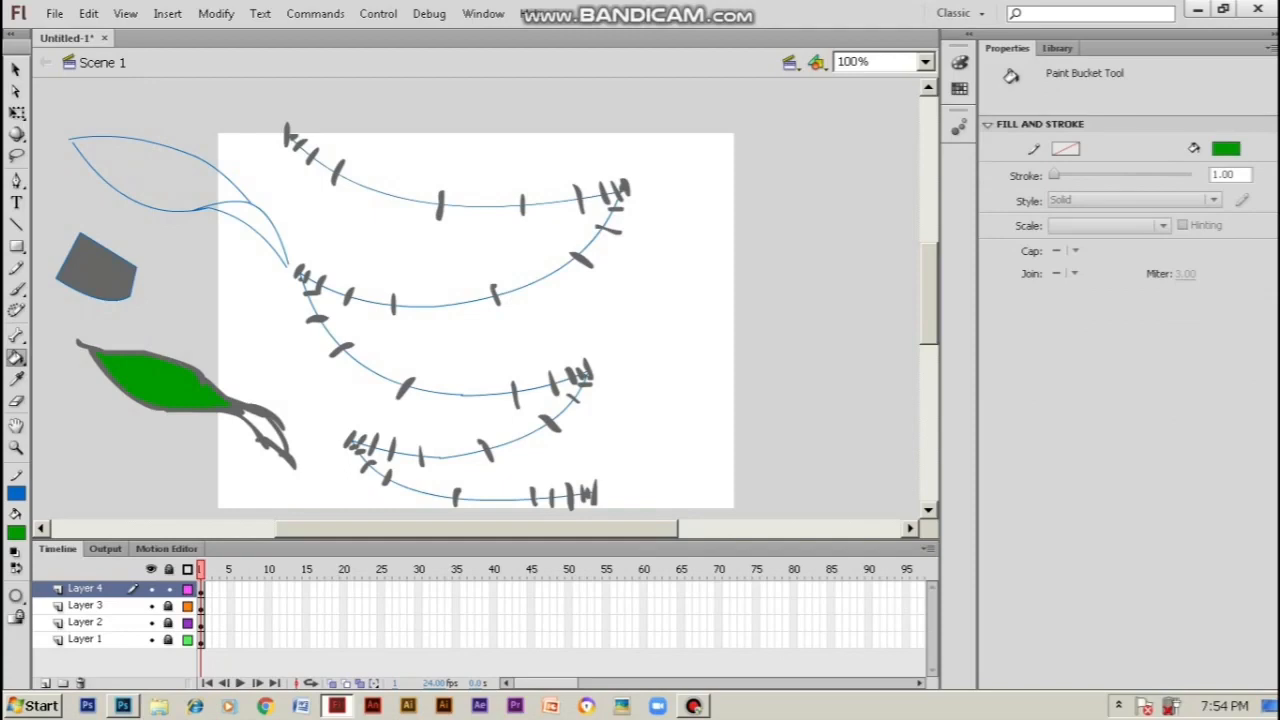
left_click(150, 170)
left_click(16, 531)
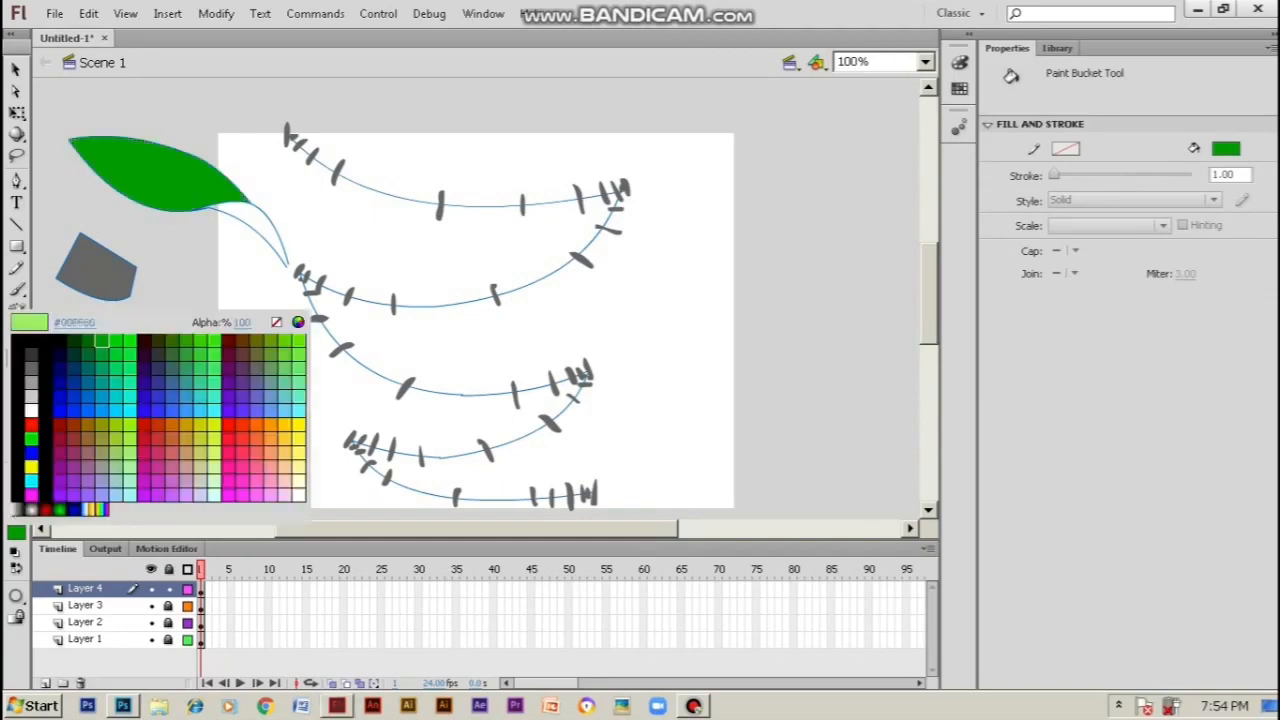
left_click(297, 322)
left_click(894, 426)
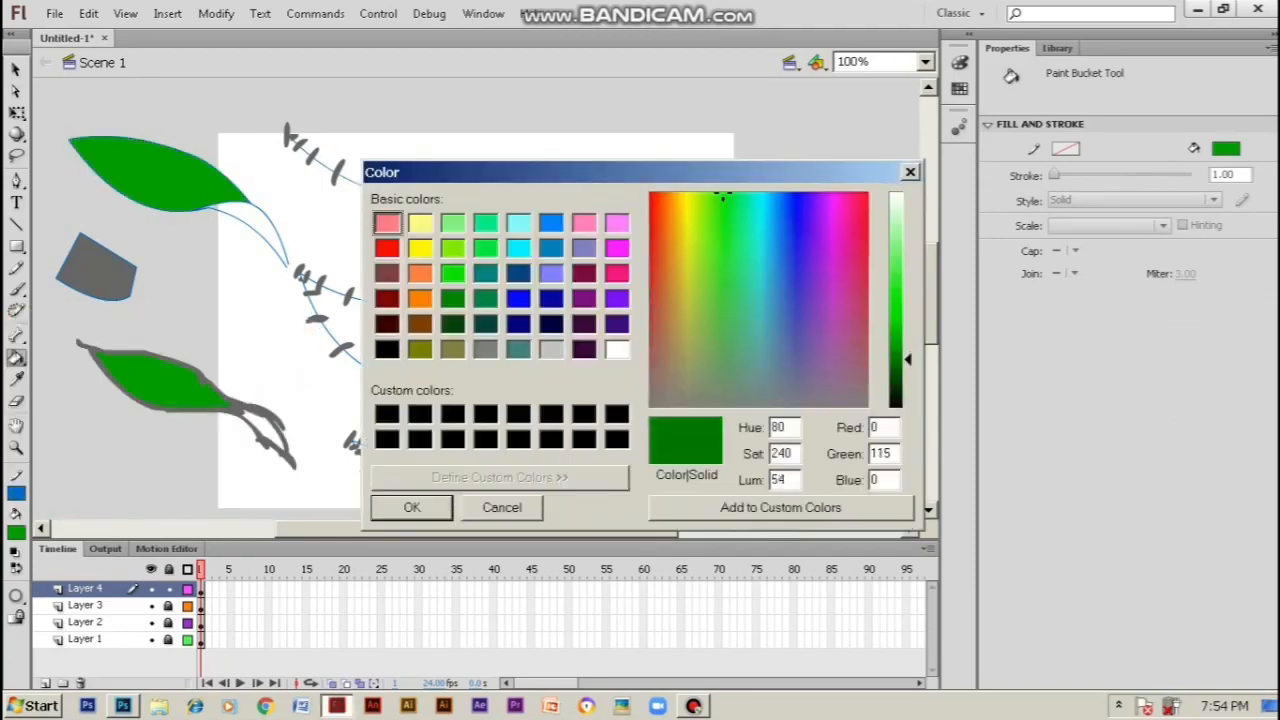
left_click(409, 506)
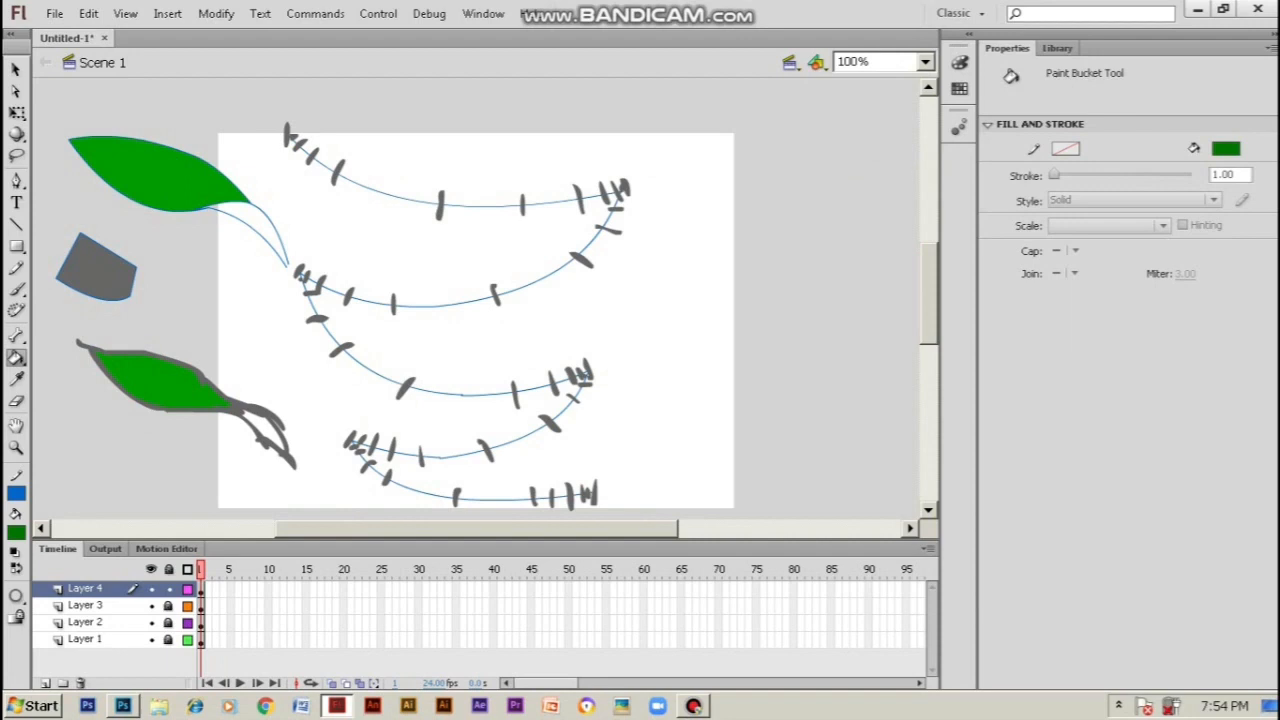
left_click(262, 230)
Delete the blue outline around the filled leaf
key("v")
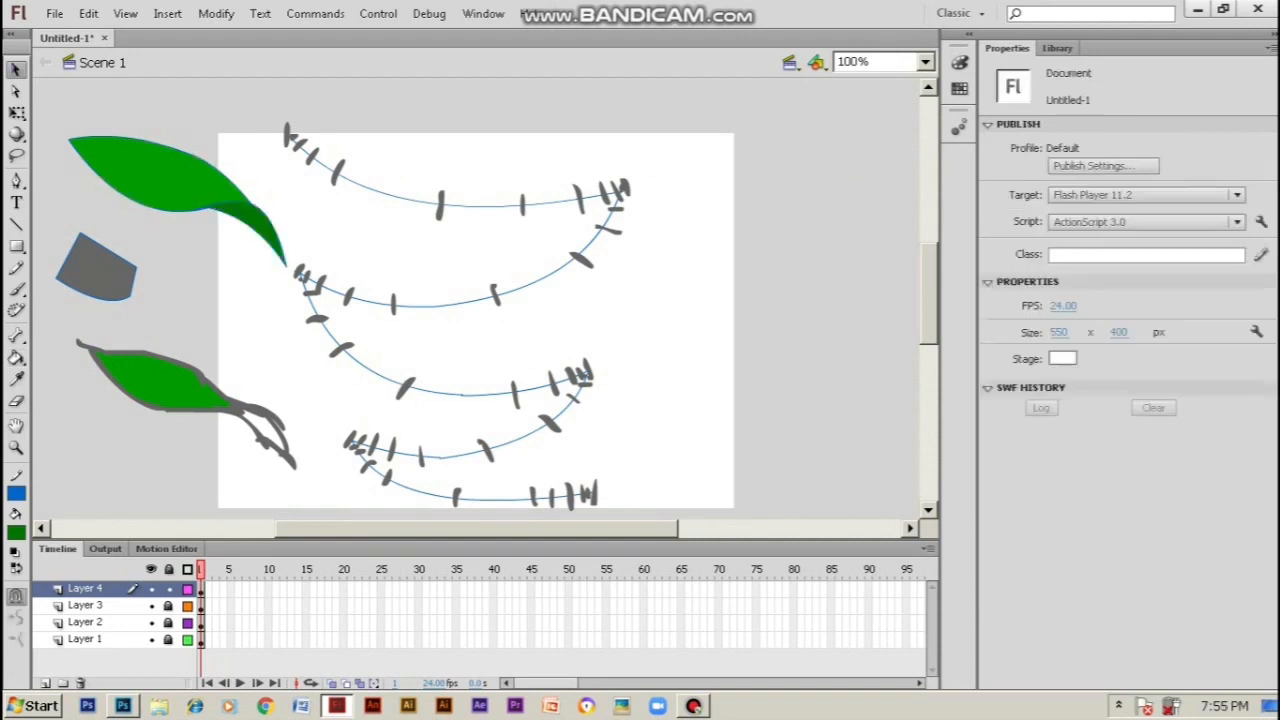
double_click(140, 141)
key("Delete")
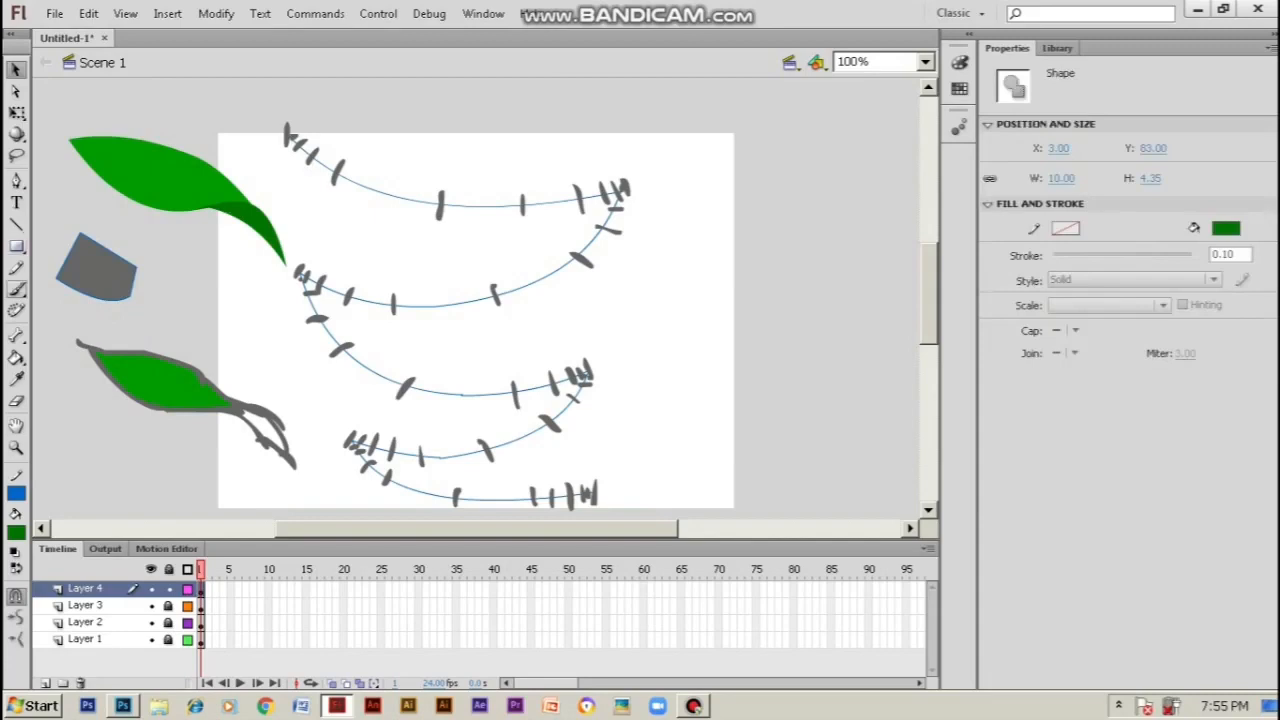
Brush a dark green midrib along the length of the leaf body, redoing the stroke until it follows the curve
key("b")
left_click(16, 532)
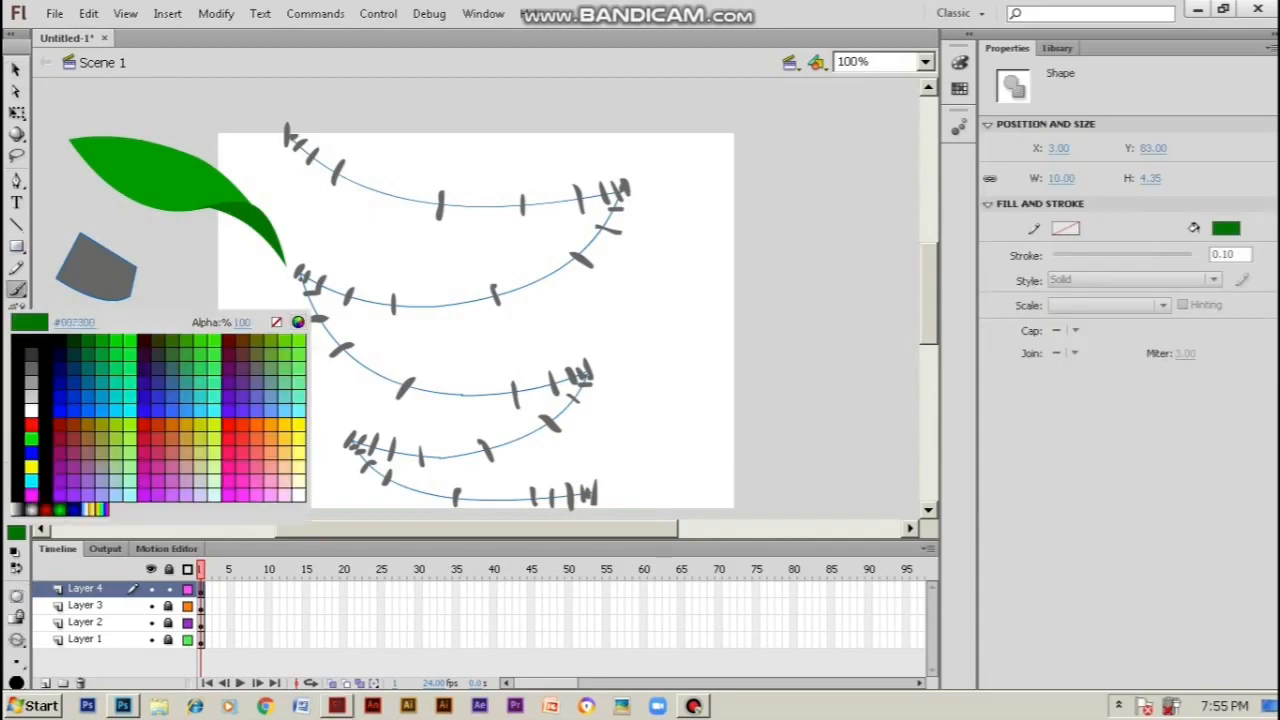
key("Escape")
left_click_drag(80, 145, 212, 180)
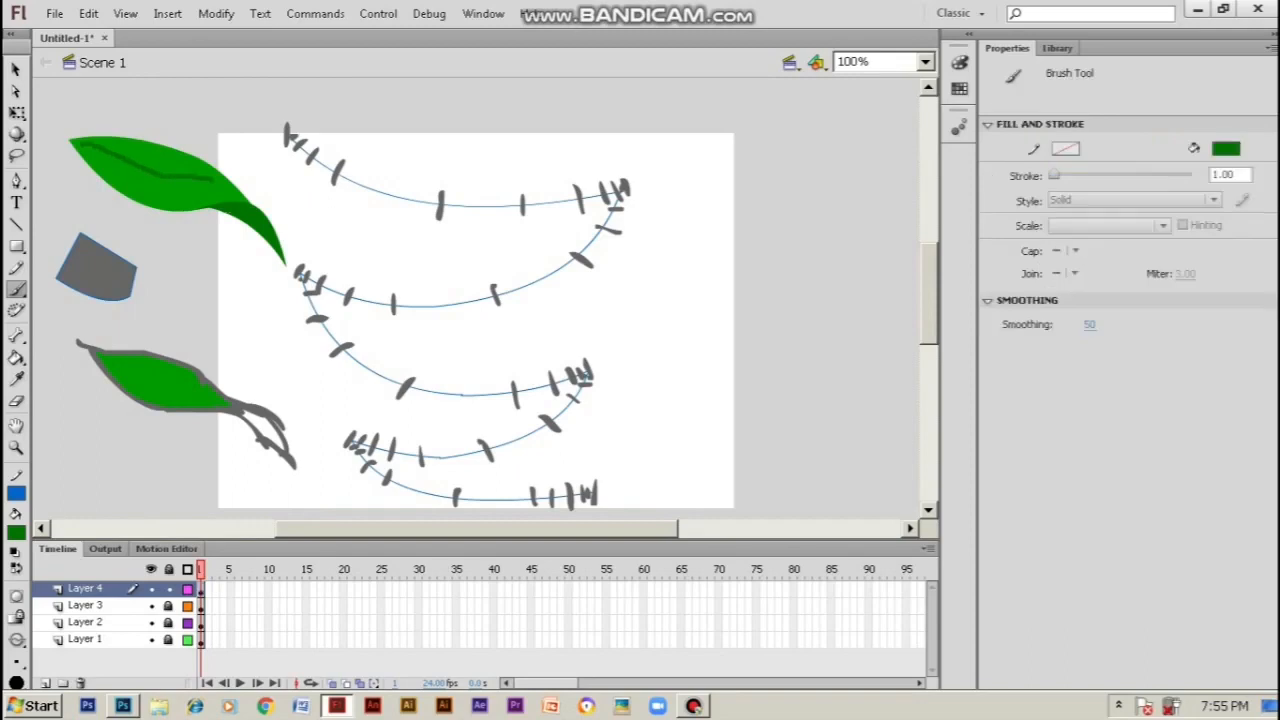
key("ctrl+z")
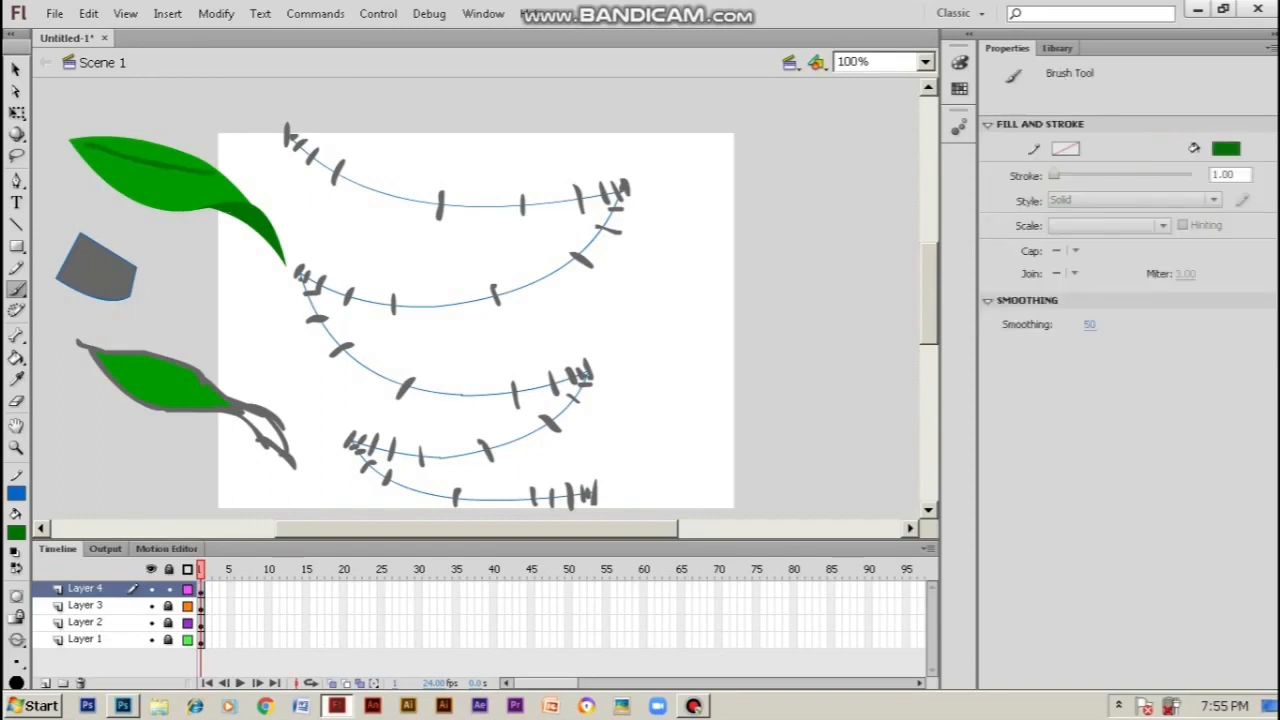
key("ctrl+y")
key("ctrl+z")
key("ctrl+y")
key("v")
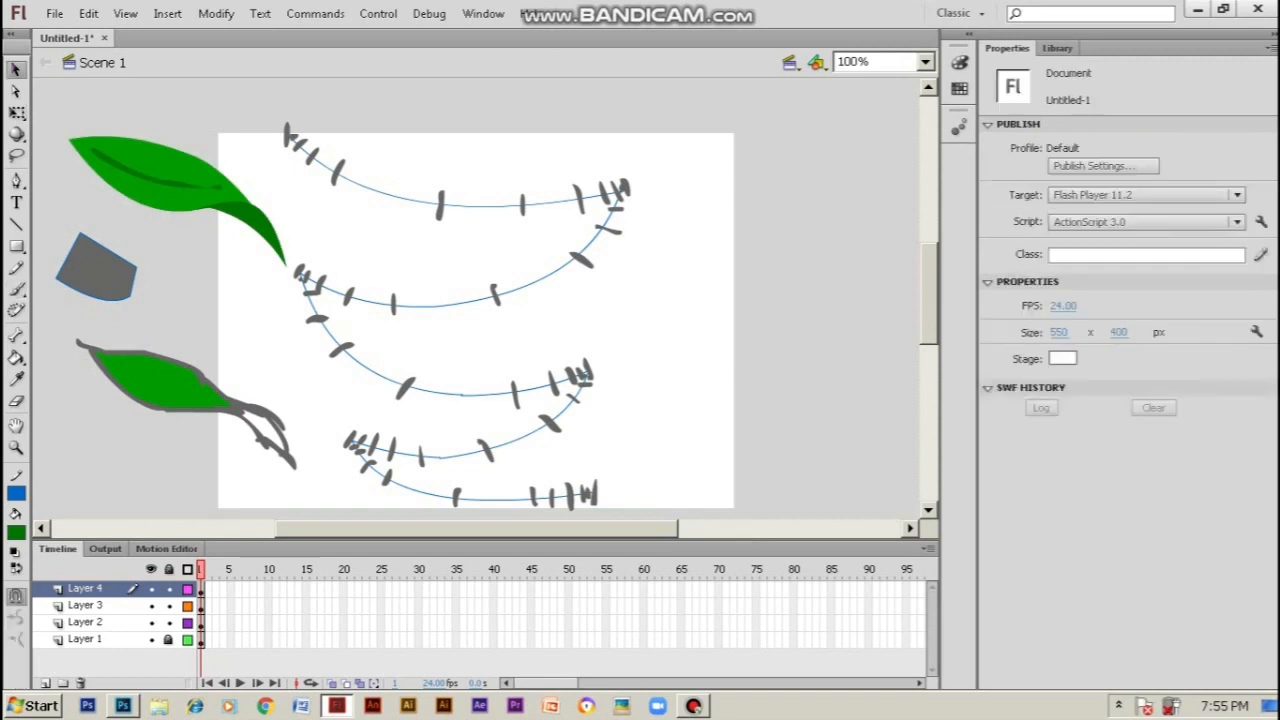
Delete the grey shape and the rough leaf sketch
left_click(96, 265)
left_click(160, 305)
left_click_drag(70, 324, 298, 472)
key("Delete")
Convert all the leaf artwork on Layer 4 to a Graphic symbol
left_click(85, 588)
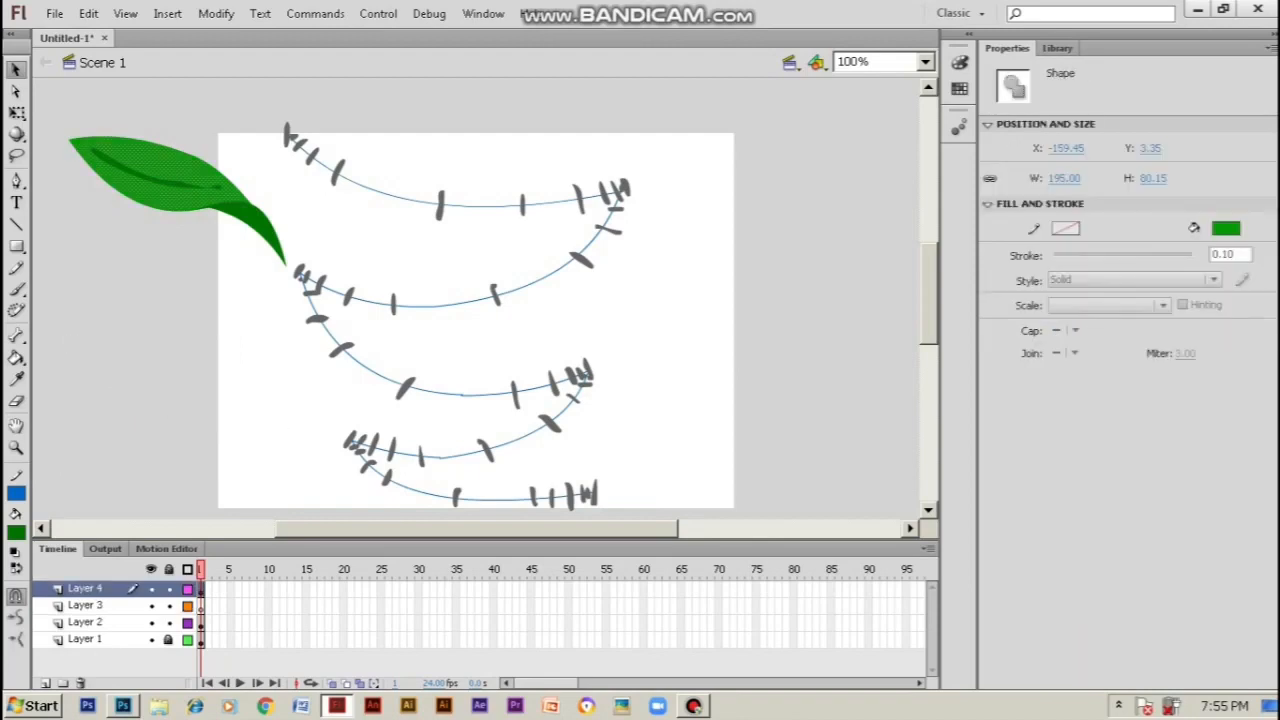
left_click(200, 589)
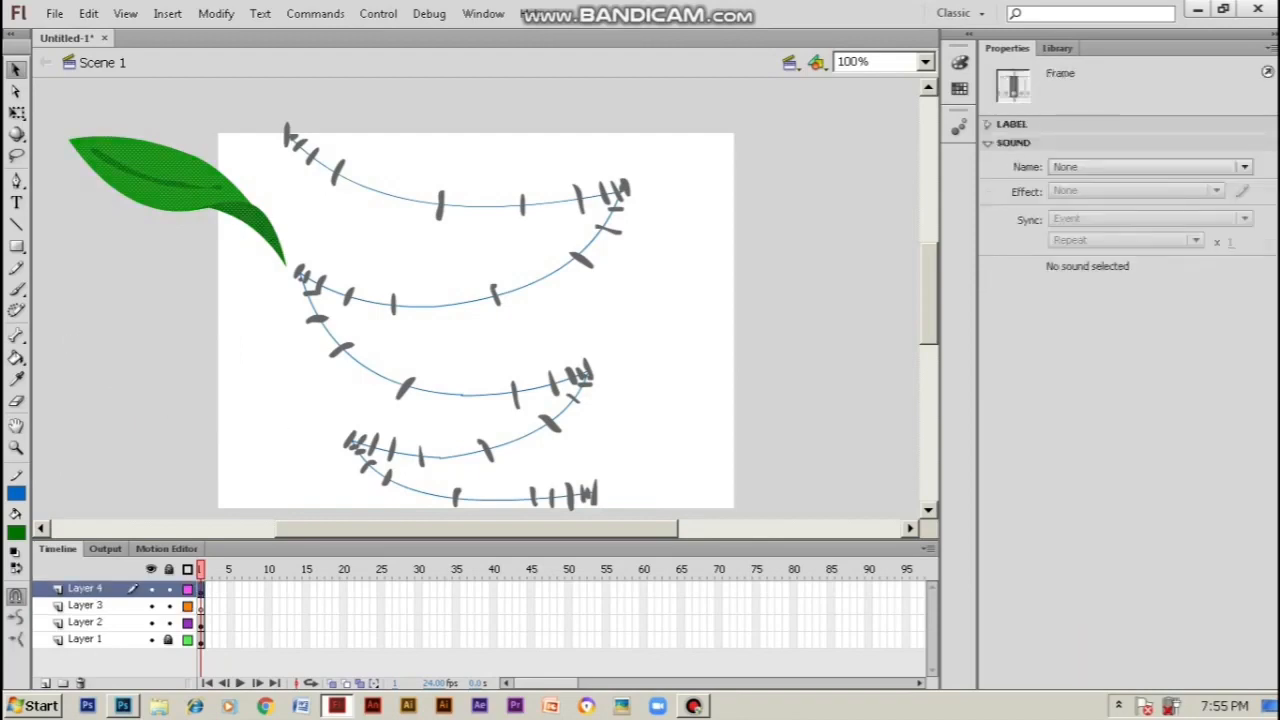
key("F8")
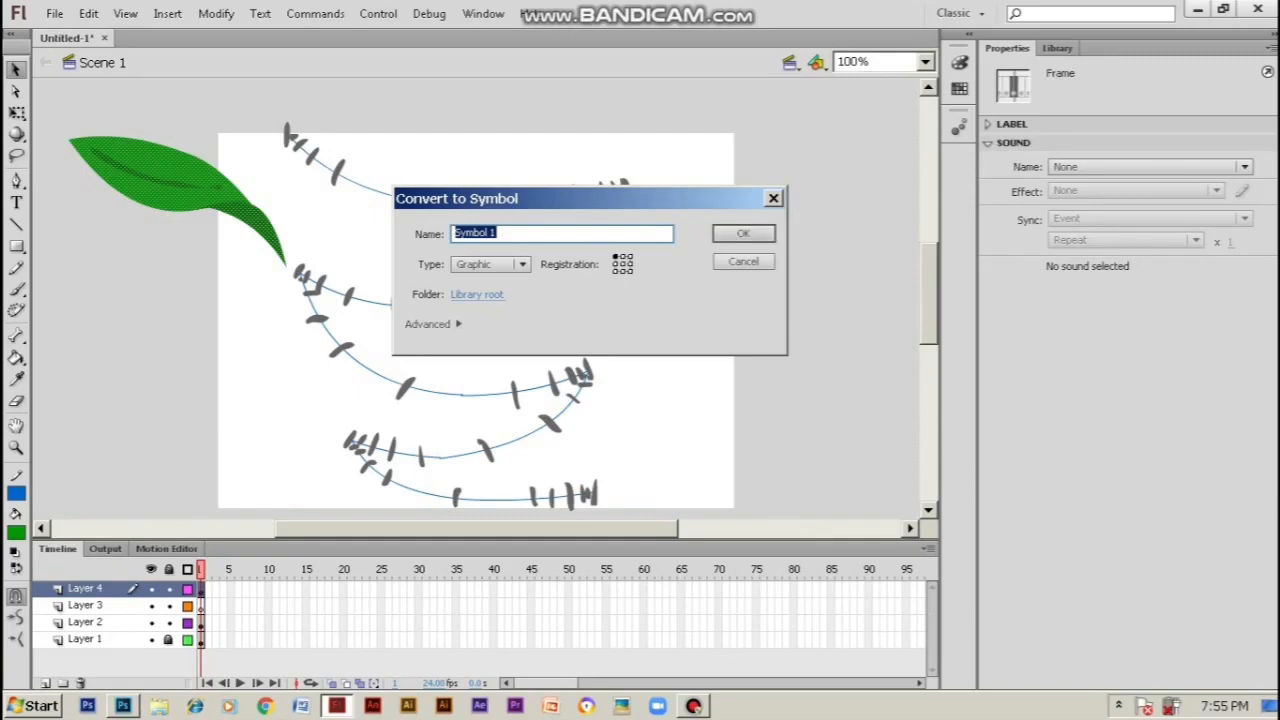
key("Return")
Move the leaf symbol onto the stage near the path's start and scale it down to about 139 × 90 px
left_click_drag(177, 197, 313, 192)
key("q")
left_click_drag(204, 127, 248, 150)
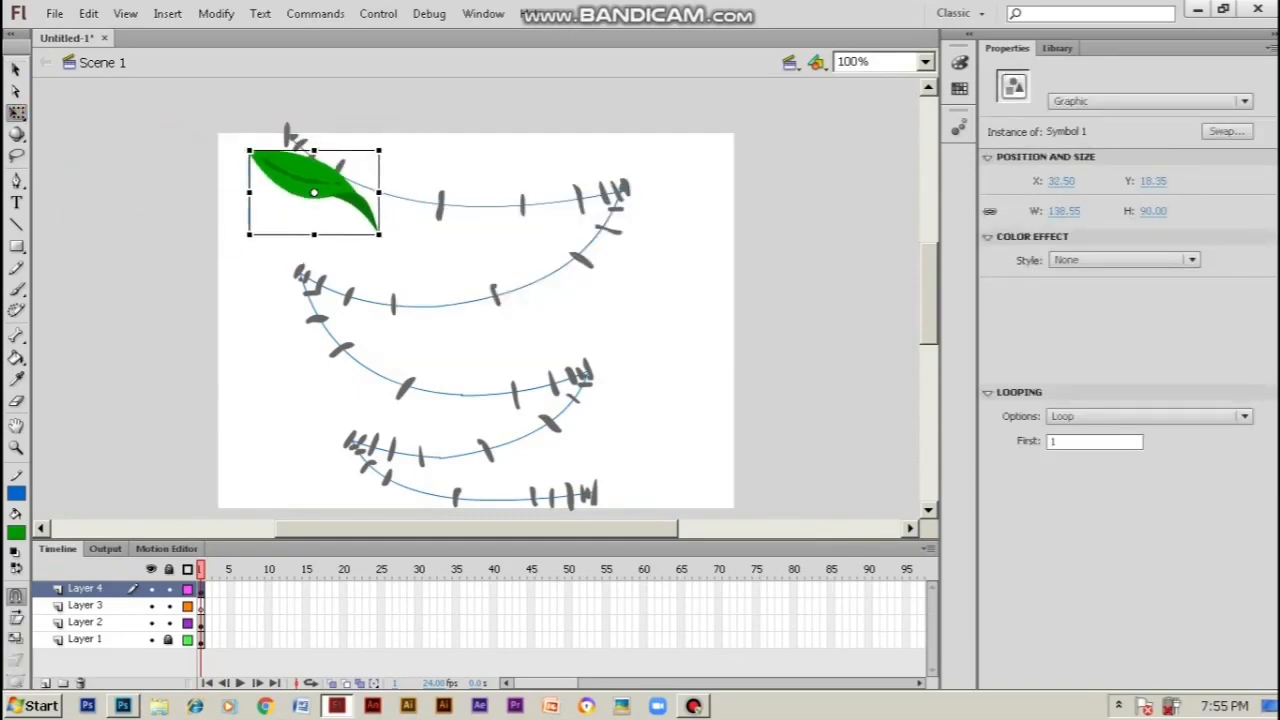
Move the leaf outside the stage and remove the curled tip from its symbol
left_click(230, 260)
left_click_drag(314, 192, 236, 392)
double_click(167, 347)
key("Delete")
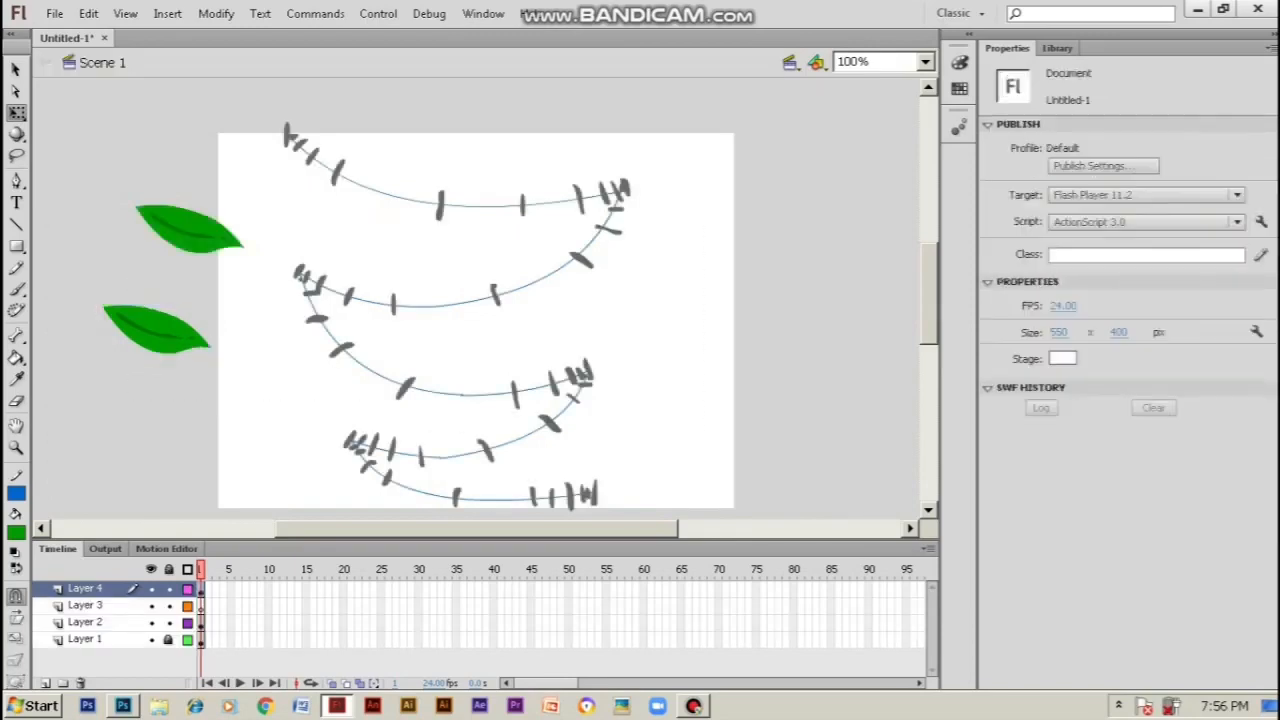
Place the leaf at the upper start of the motion path and tilt it along the curve
left_click_drag(155, 328, 337, 176)
key("Escape")
key("Escape")
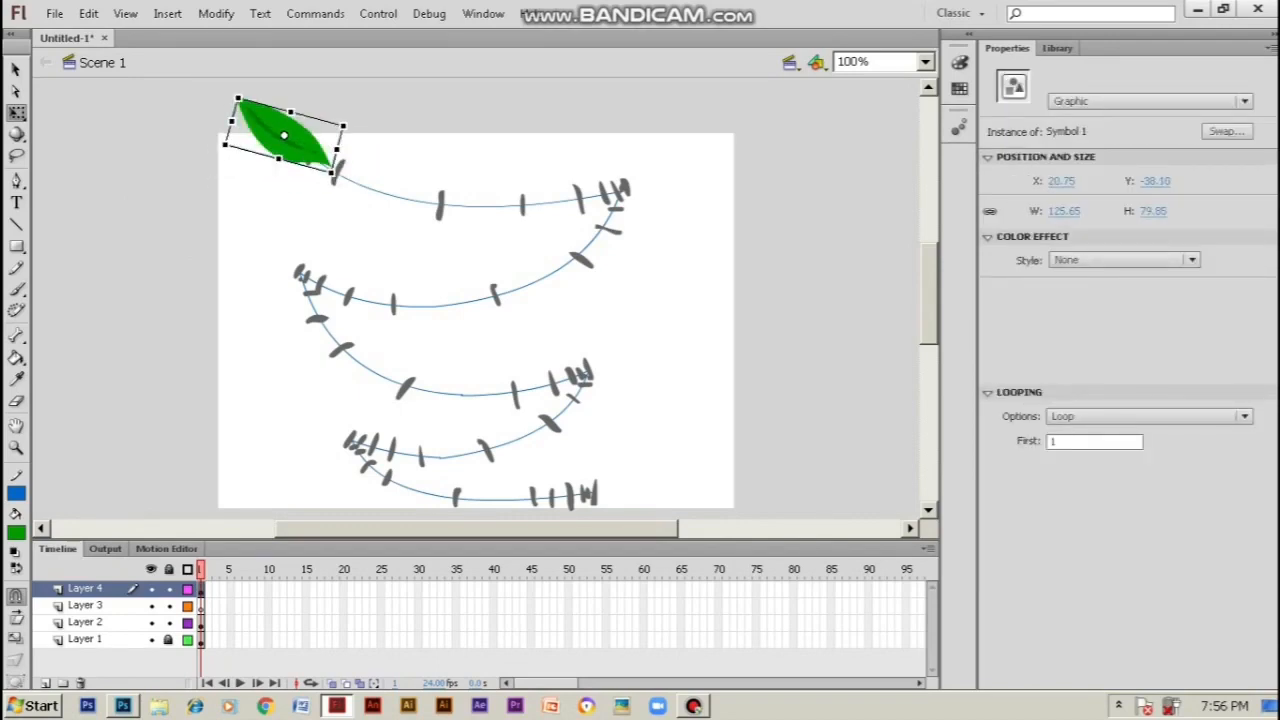
Insert a keyframe at frame 10 of Layer 4 and create a classic tween between frames 1 and 10
left_click(275, 589)
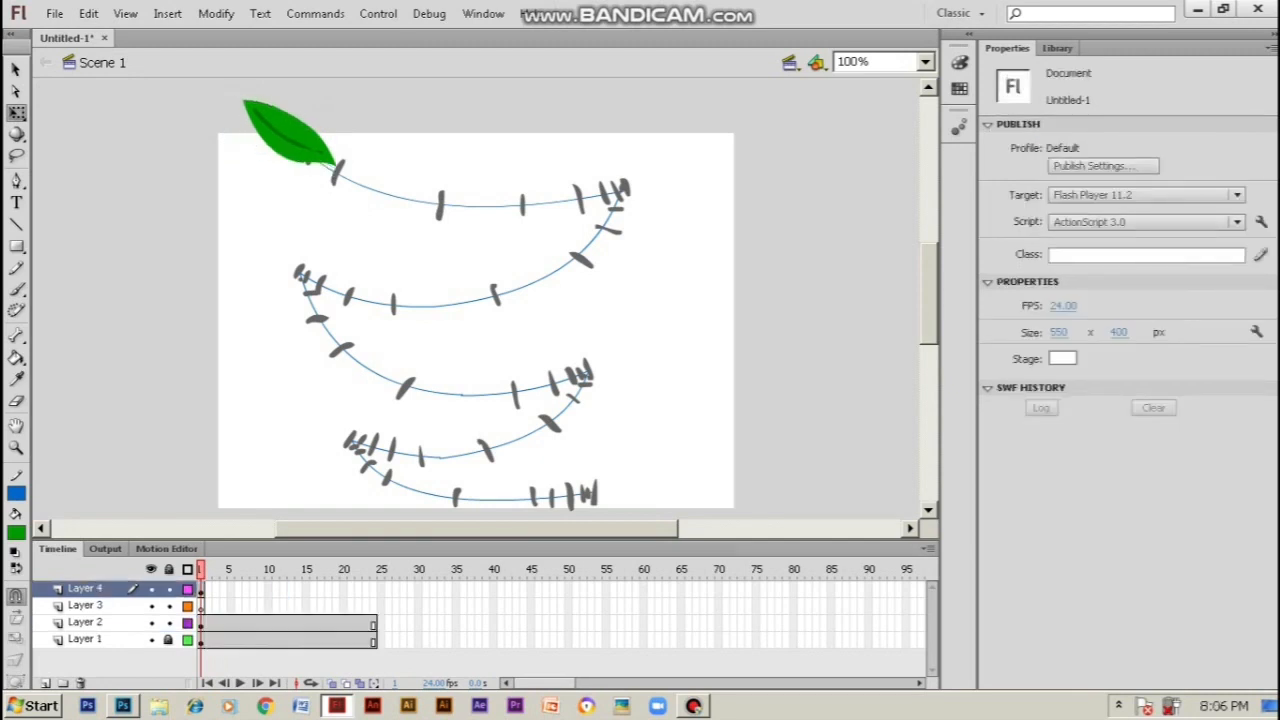
left_click(285, 130)
key("Escape")
left_click(268, 589)
key("F6")
right_click(245, 589)
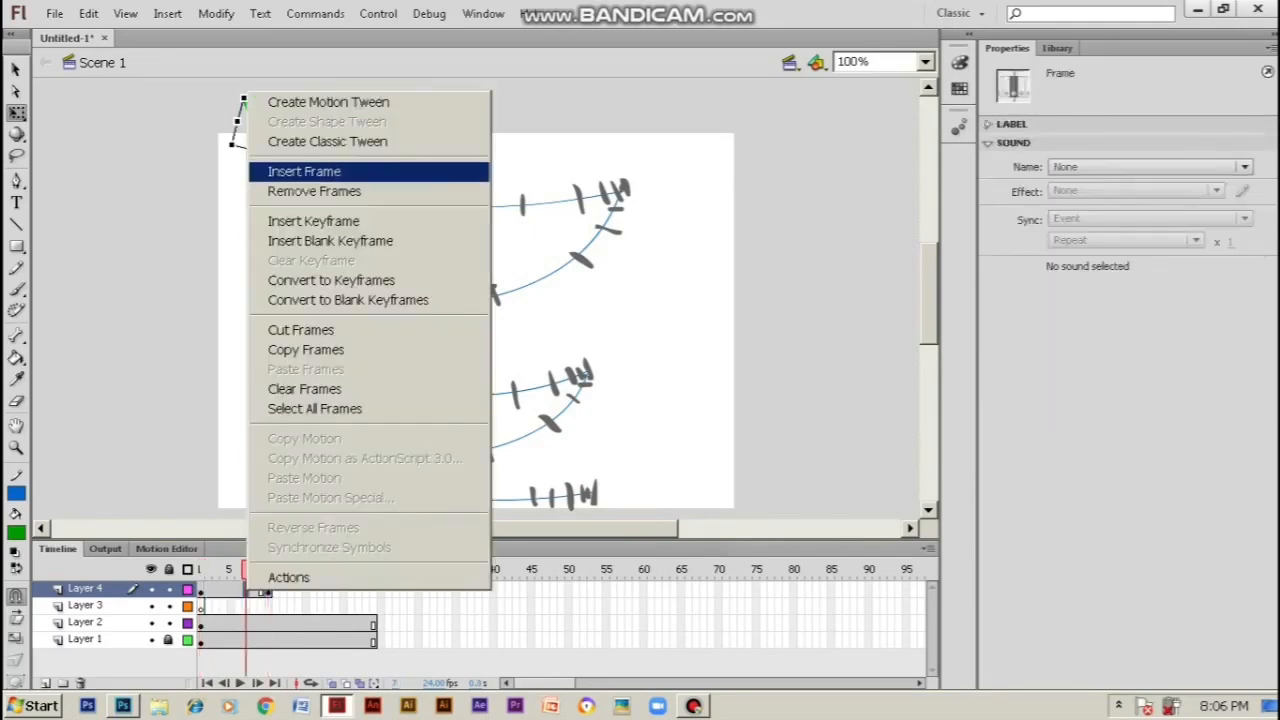
left_click(330, 140)
At frame 10, move the leaf to the middle mark of the first swing, rotate it along the curve, and preview the motion
left_click(216, 569)
left_click(268, 589)
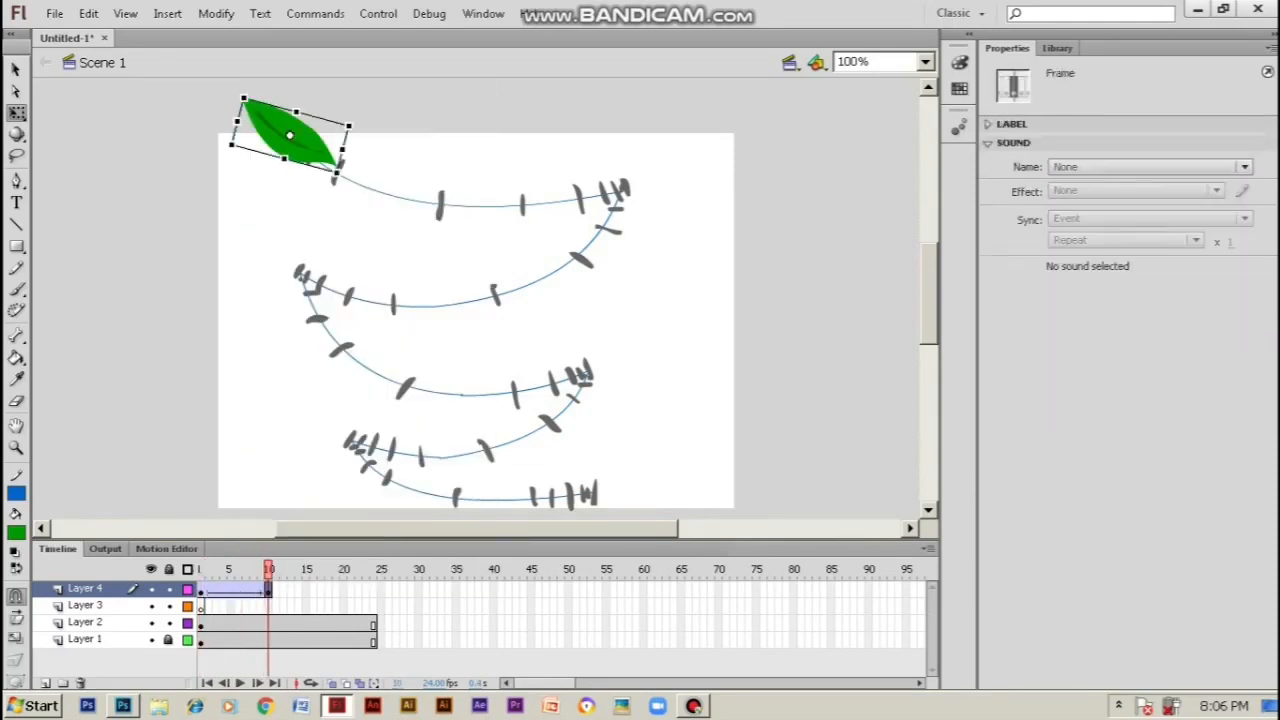
left_click_drag(289, 135, 442, 205)
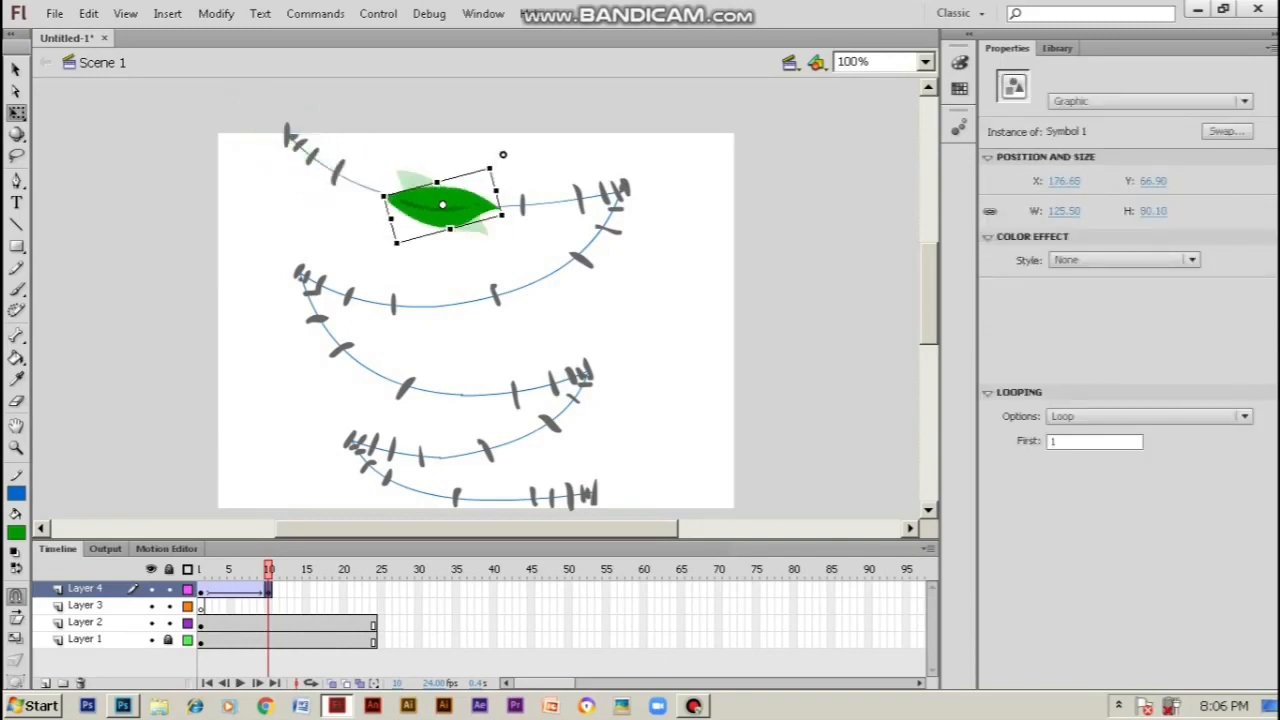
mouse_move(240, 569)
left_mouse_down()
mouse_move(223, 569)
mouse_move(238, 569)
left_mouse_up()
left_click(238, 589)
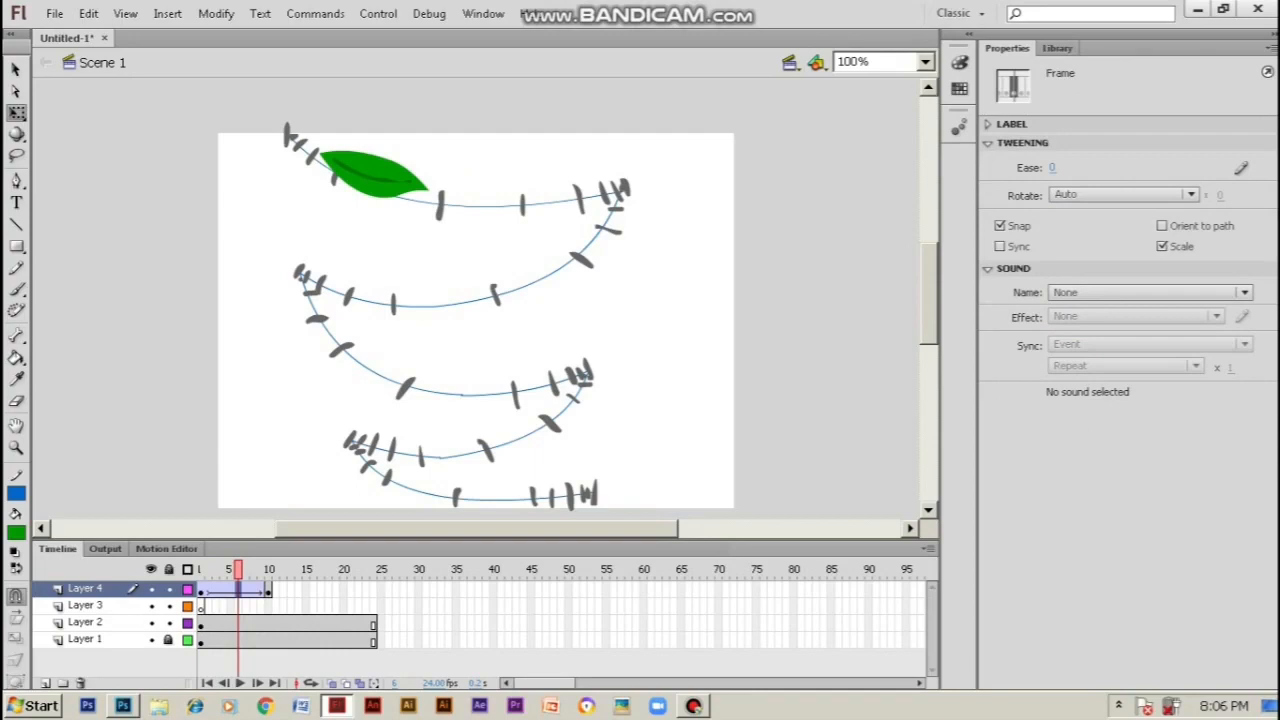
key("Return")
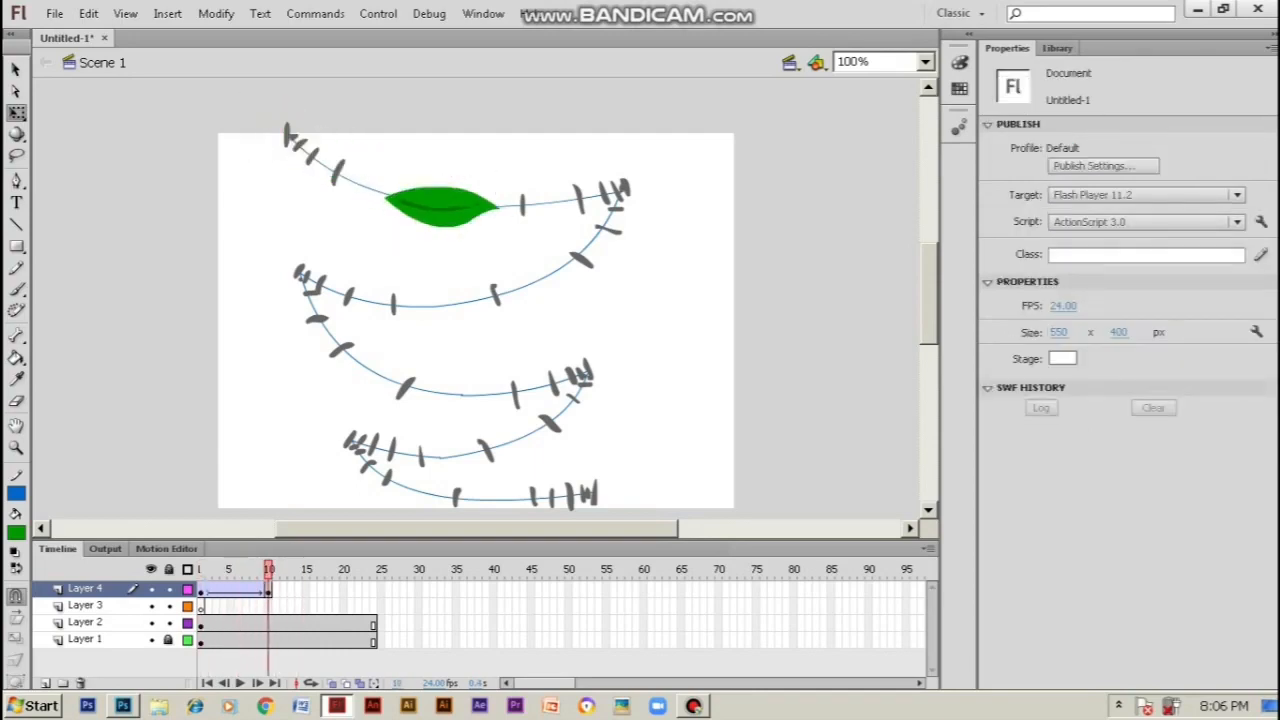
Add a keyframe at frame 20 with a classic tween, move the leaf to the end of the first swing, and preview it
right_click(314, 589)
left_click(428, 134)
mouse_move(312, 569)
left_mouse_down()
mouse_move(349, 569)
mouse_move(328, 569)
left_mouse_up()
left_click(343, 589)
left_click_drag(440, 205, 686, 180)
left_click_drag(343, 569, 306, 569)
left_click(306, 589)
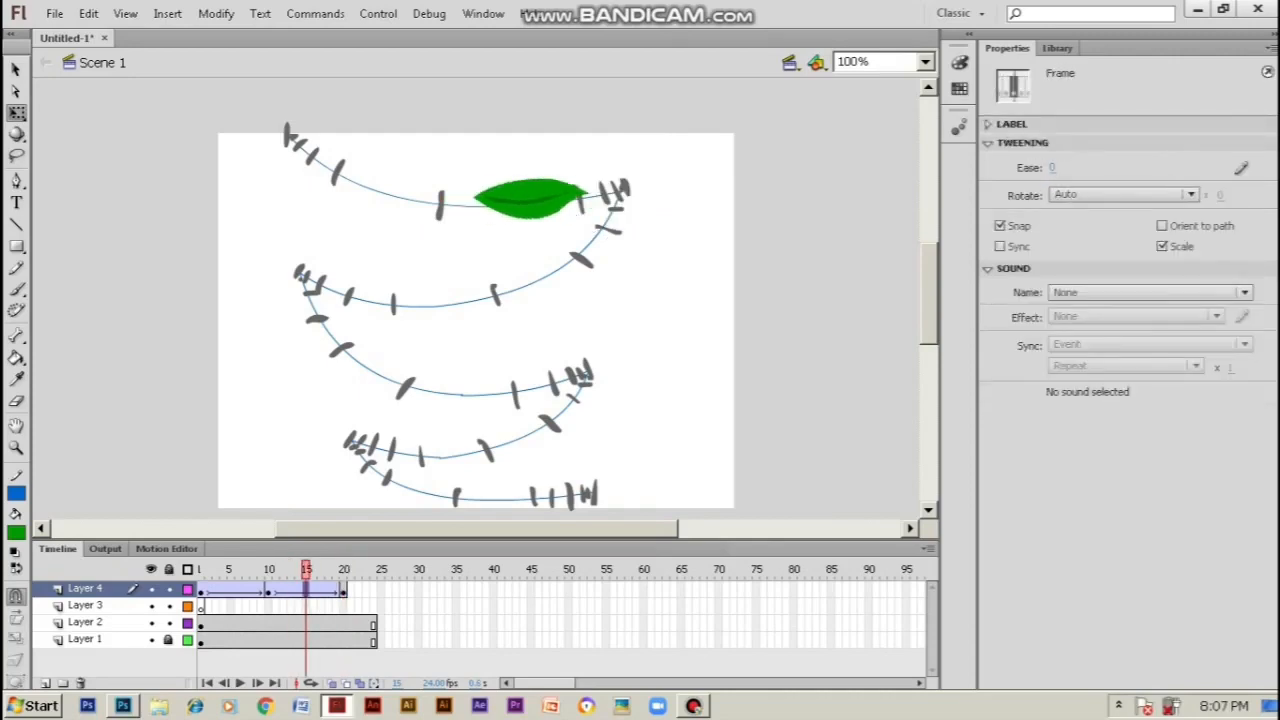
key("Return")
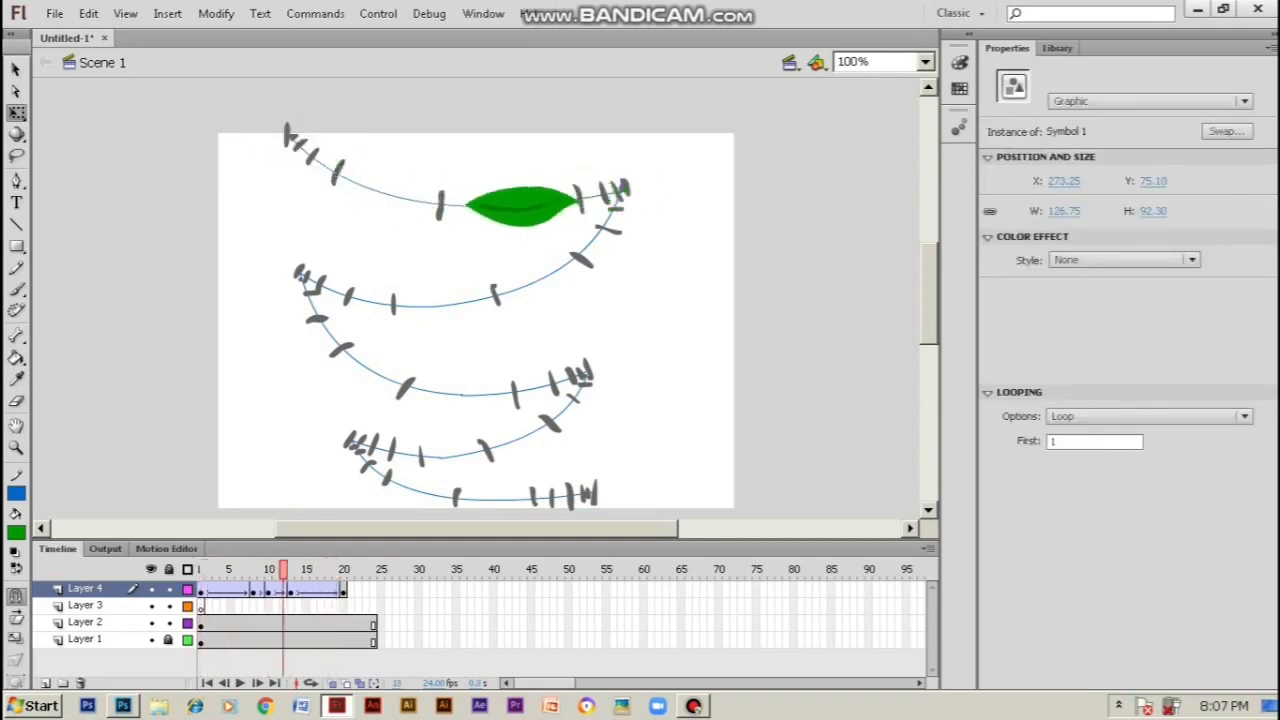
Extend all layers to frame 45 and create a classic tween from frame 20 to a keyframe at frame 30 on Layer 4
left_click(133, 640)
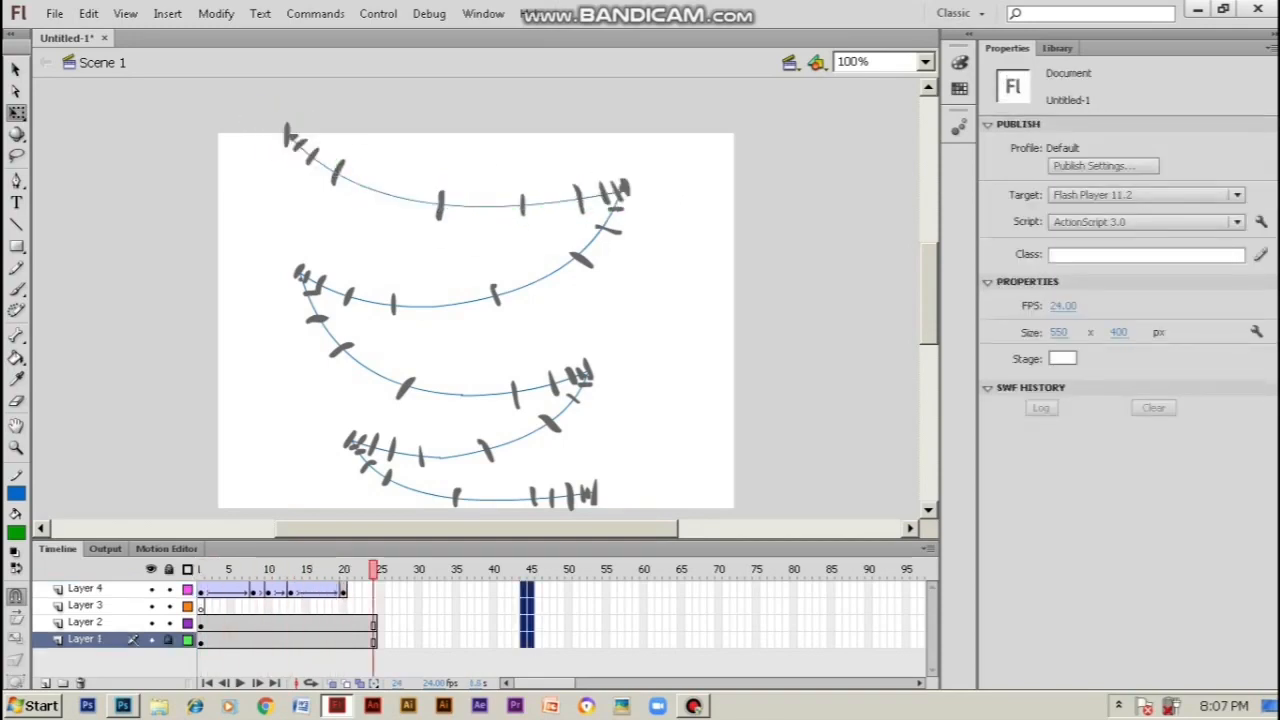
key("F5")
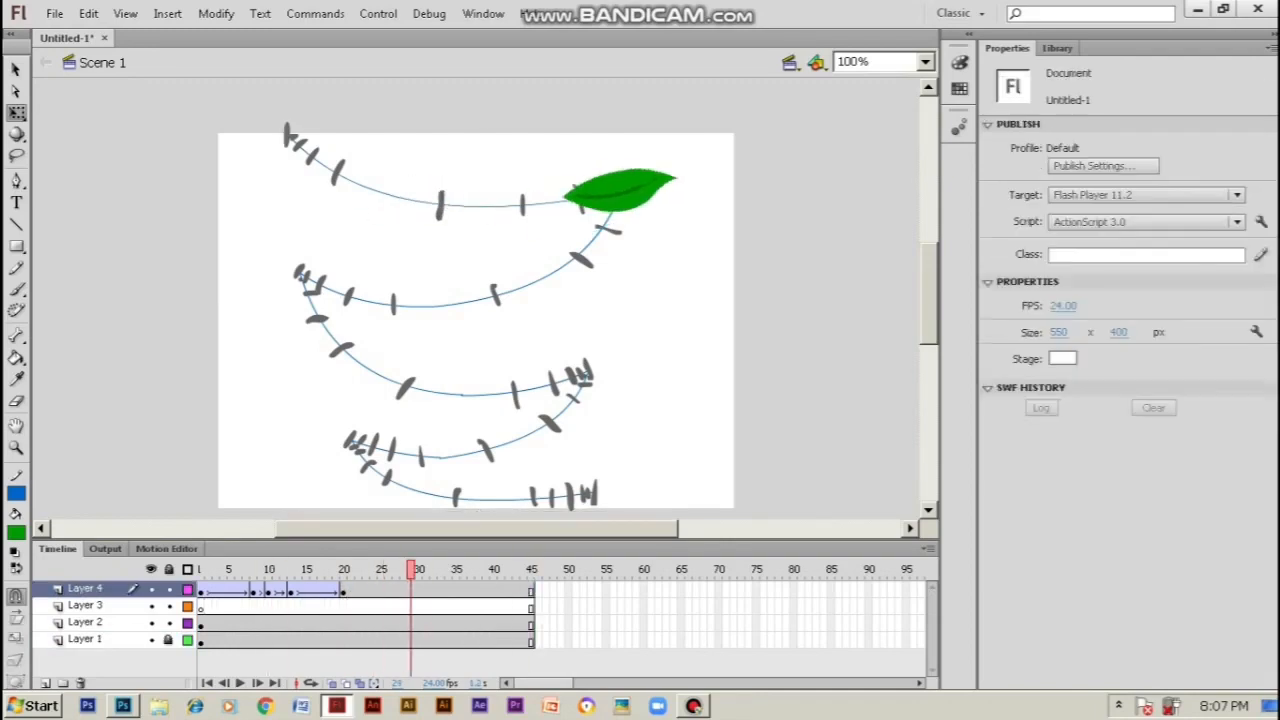
right_click(402, 590)
left_click(480, 137)
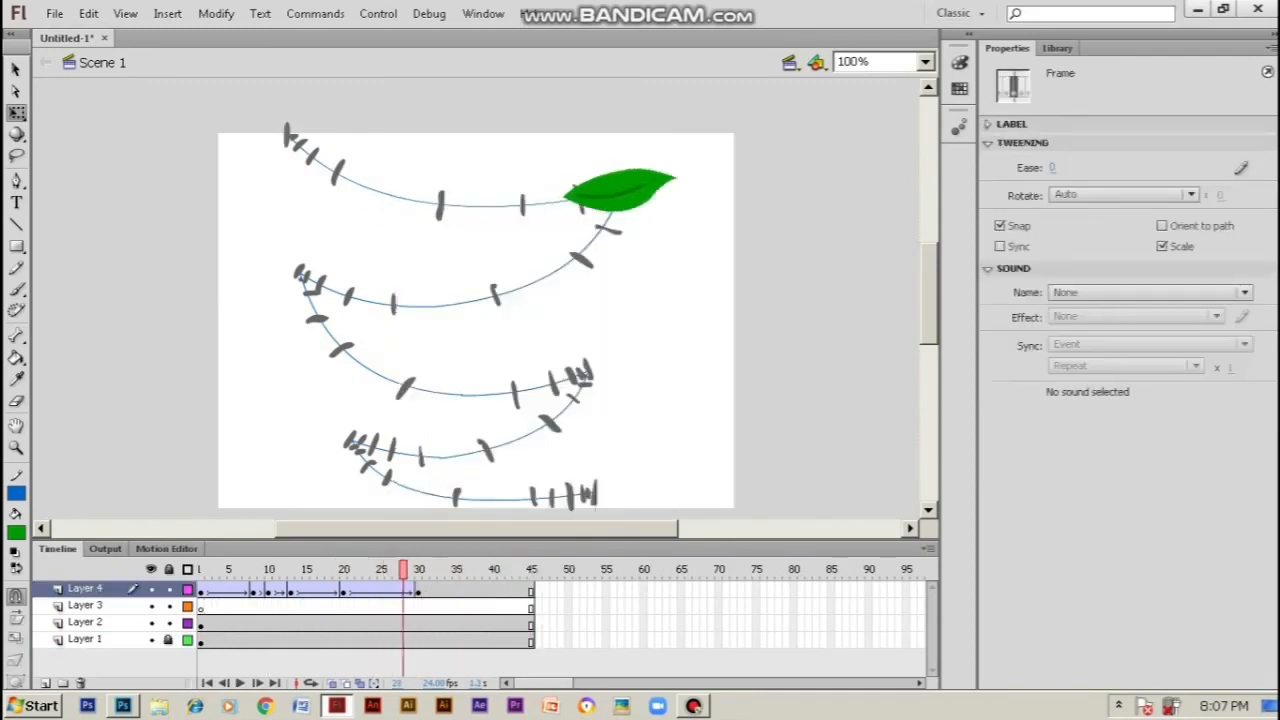
Shift the last leaf keyframe to frame 28 and move the leaf to the mark midway along the second swing
left_click(403, 590)
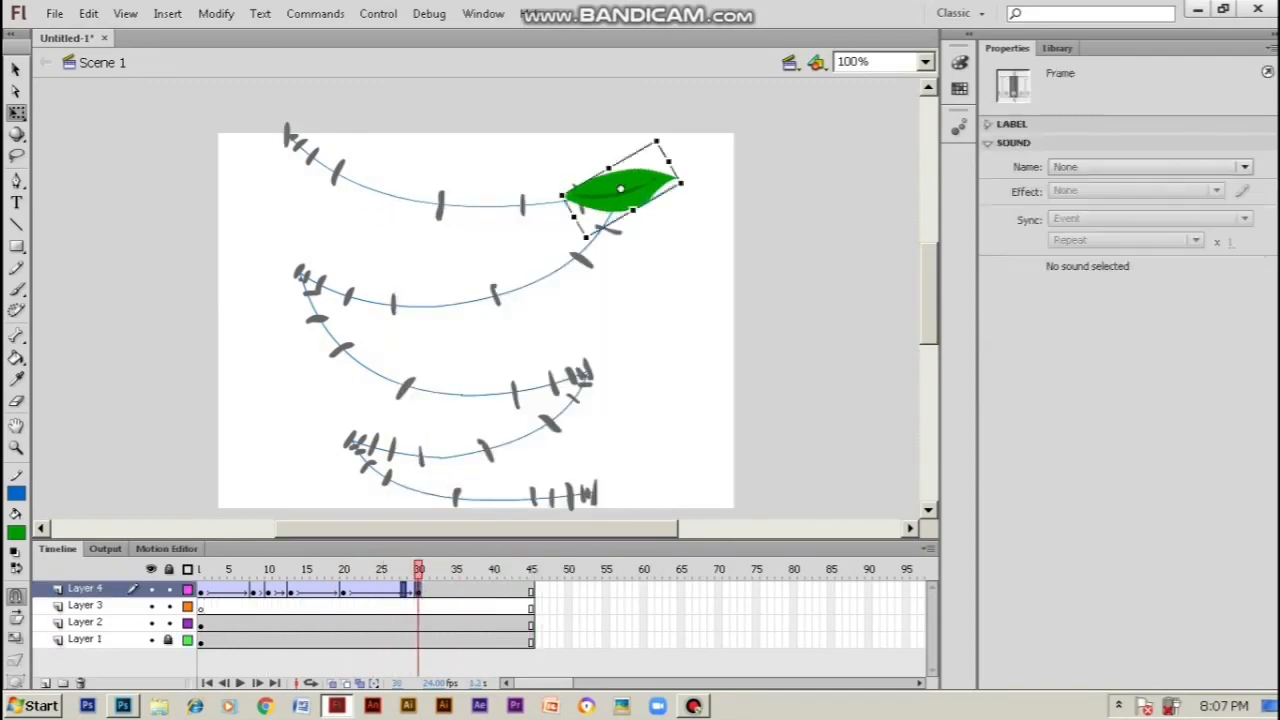
left_click(403, 590)
left_click_drag(620, 190, 560, 272)
mouse_move(403, 568)
left_mouse_down()
mouse_move(381, 568)
mouse_move(395, 568)
left_mouse_up()
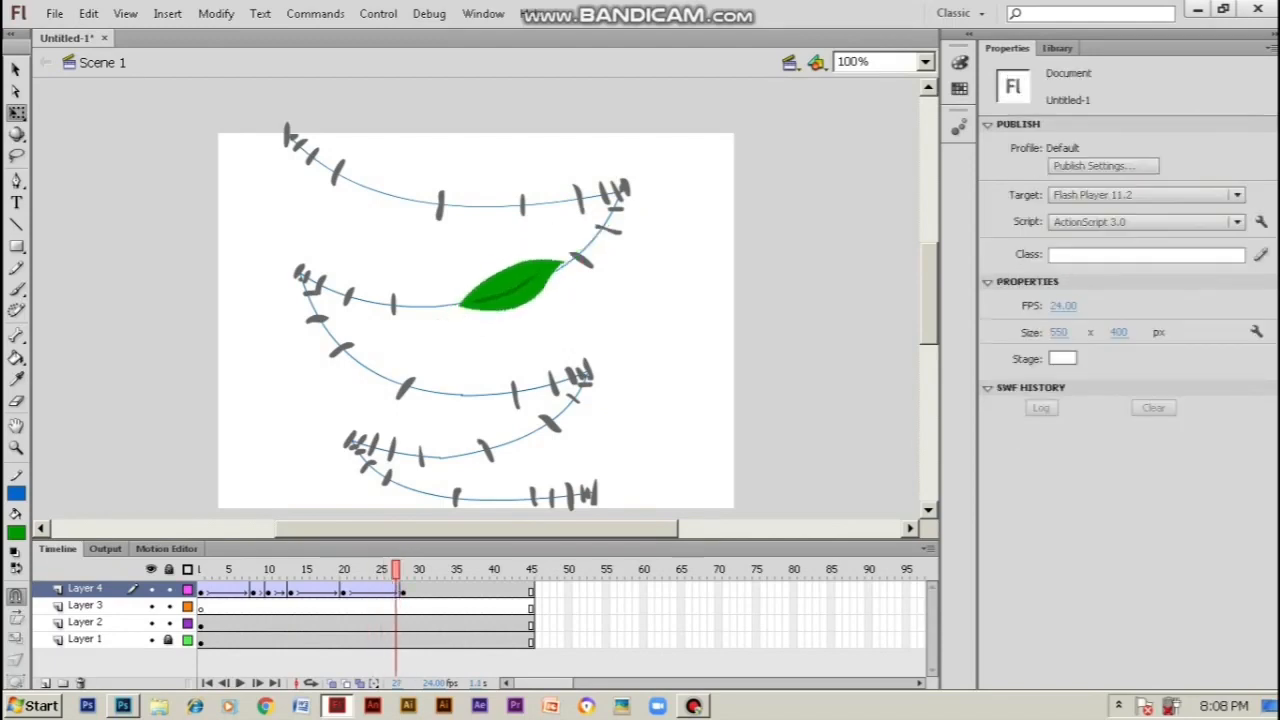
left_click(403, 590)
left_click(497, 295)
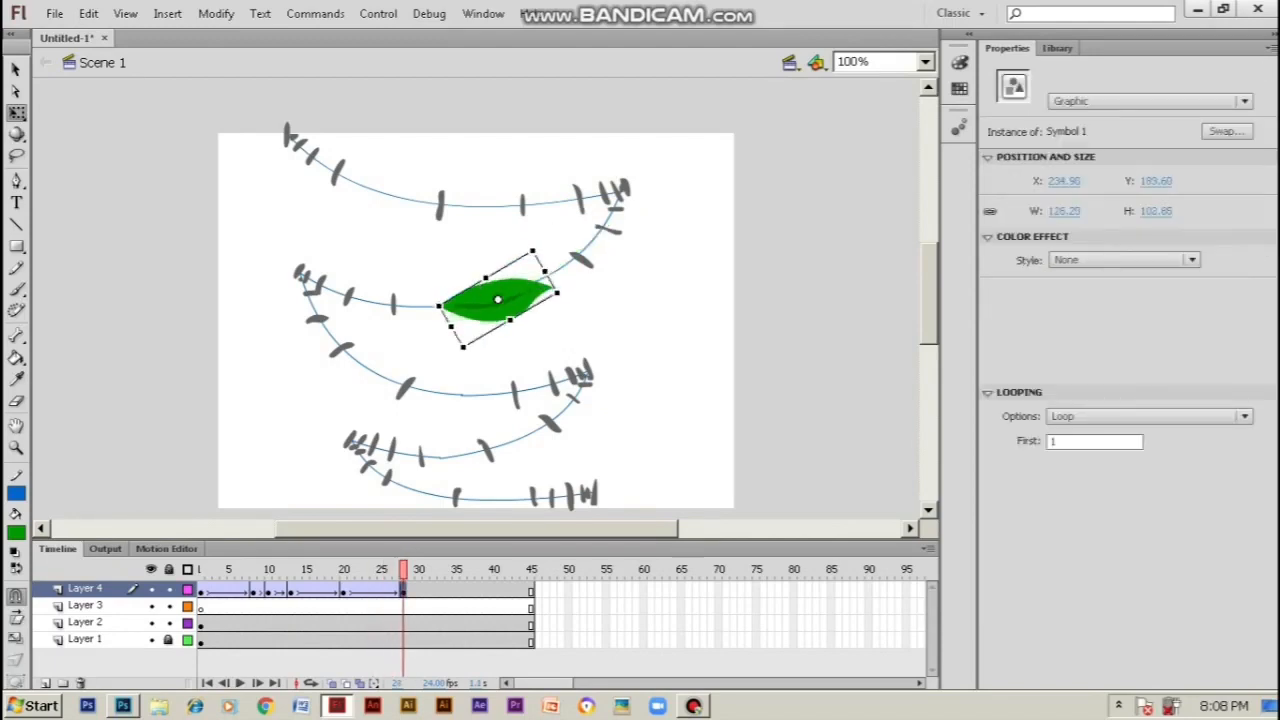
Insert a keyframe at frame 21 and rotate the leaf more steeply for the start of the second swing
left_click_drag(403, 568, 344, 568)
left_click(344, 590)
left_click(350, 590)
left_click(610, 195)
left_click_drag(684, 186, 654, 162)
Try to reposition the leaf at the in-between frames around frames 24 and 25 of the second swing
mouse_move(350, 568)
left_mouse_down()
mouse_move(389, 568)
mouse_move(300, 568)
mouse_move(373, 568)
left_mouse_up()
right_click(370, 528)
left_click(373, 591)
left_click(560, 242)
mouse_move(374, 568)
left_mouse_down()
mouse_move(337, 568)
mouse_move(395, 568)
mouse_move(343, 568)
mouse_move(381, 568)
left_mouse_up()
left_click(555, 265)
left_click_drag(555, 265, 542, 255)
Apply an ease-in to the classic tween between frames 21 and 28 on Layer 4 and check its motion
left_click(381, 591)
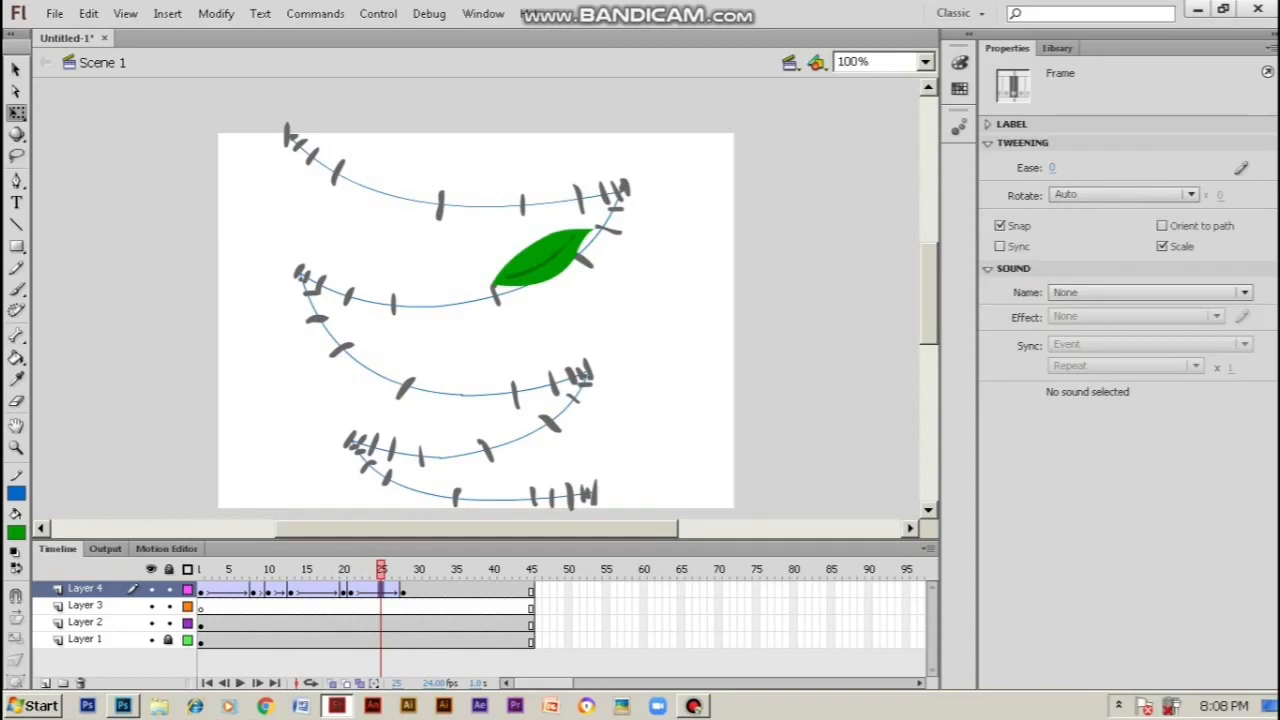
left_click_drag(1057, 167, 957, 167)
mouse_move(381, 568)
left_mouse_down()
mouse_move(350, 568)
mouse_move(395, 568)
left_mouse_up()
left_click(381, 568)
left_click(381, 591)
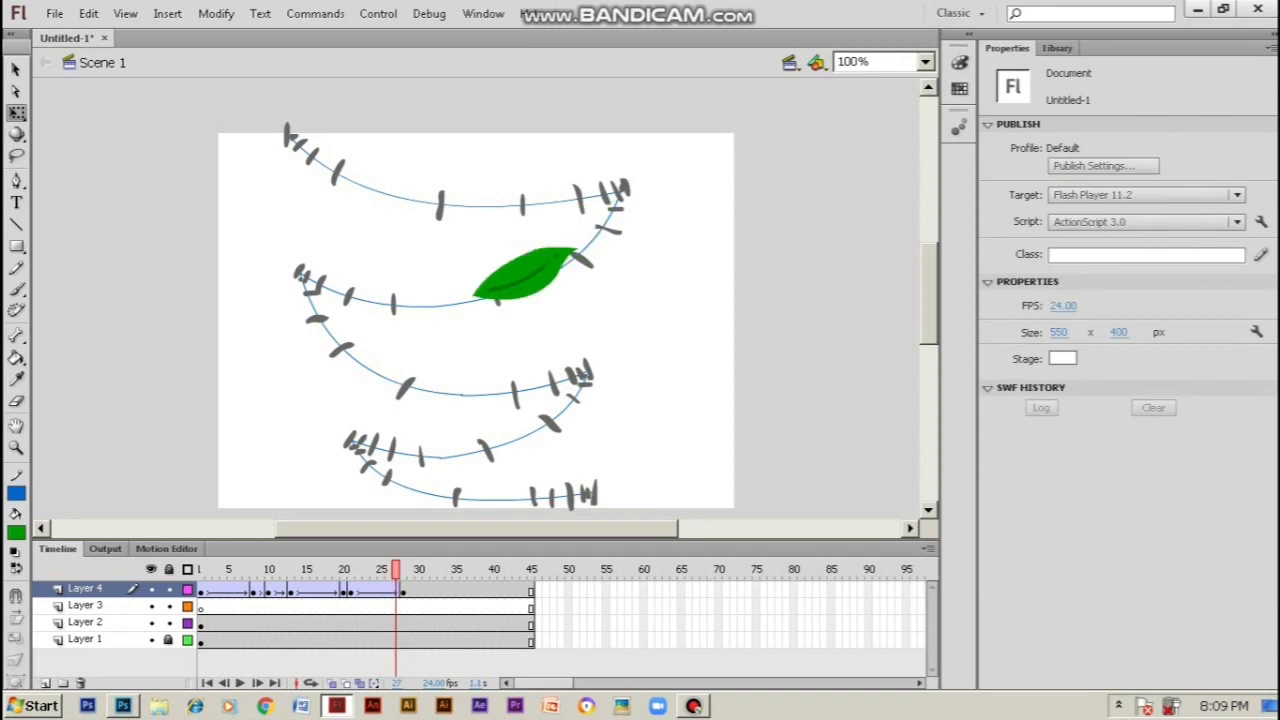
Add keyframes at frames 23, 25 and 27 that keep the leaf on the second swing's path, and preview the motion
left_click(525, 272)
left_click_drag(395, 568, 201, 568)
left_click(380, 568)
left_click(366, 568)
key("Return")
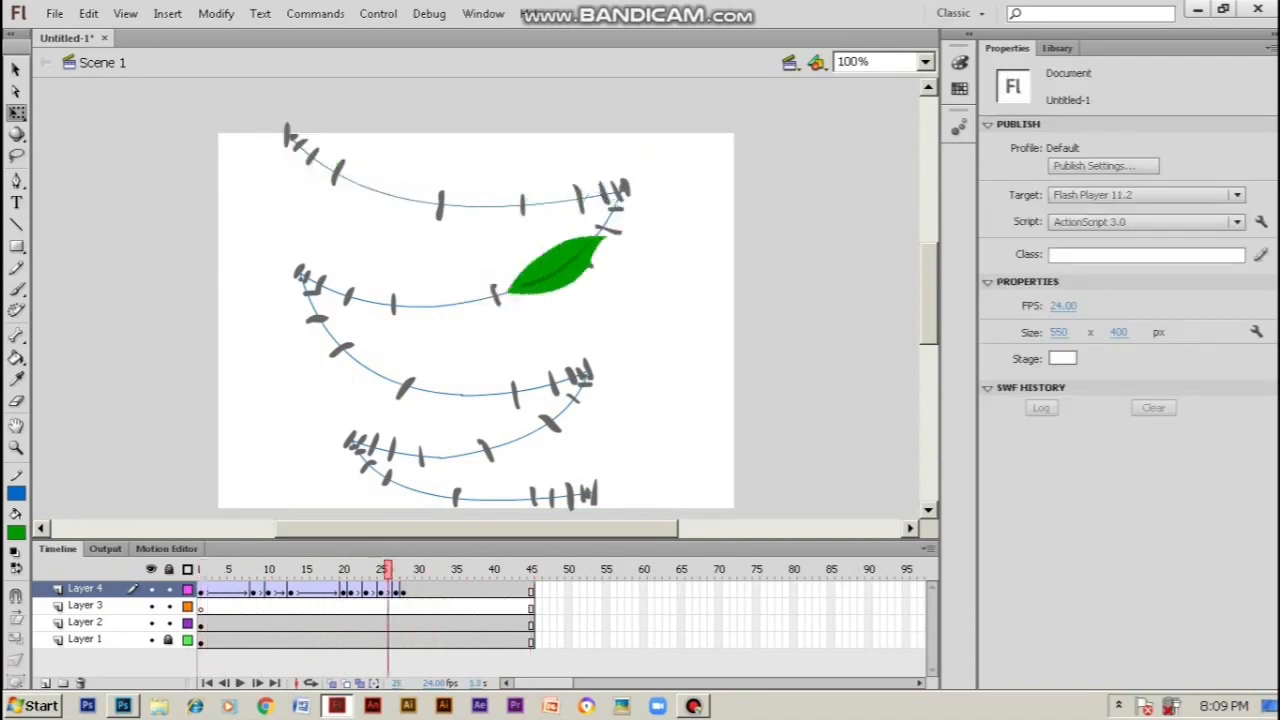
key("Return")
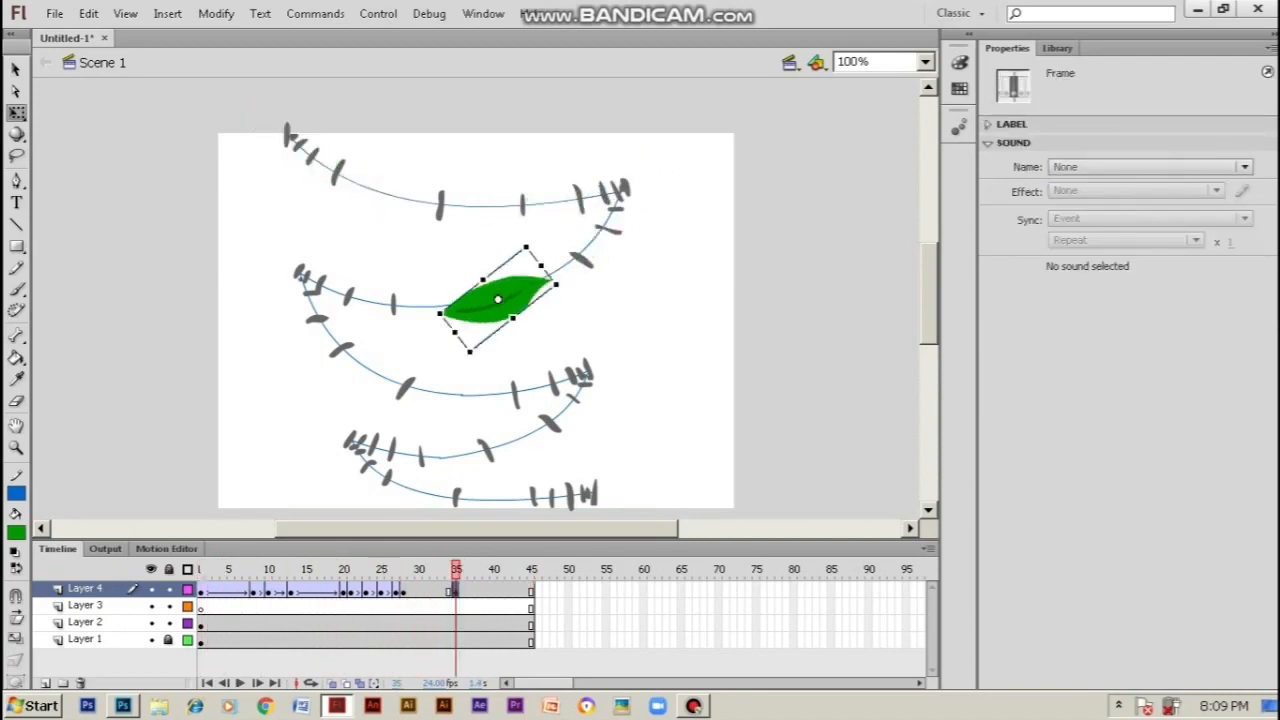
Create a classic tween from frame 28 to frame 35, with the leaf moved and rotated at the end of the second swing
right_click(432, 590)
left_click(500, 141)
left_click(395, 590)
left_click_drag(395, 568, 455, 568)
left_click_drag(530, 285, 302, 271)
left_click_drag(334, 216, 365, 254)
left_click_drag(455, 568, 374, 568)
key("Return")
left_click(400, 289)
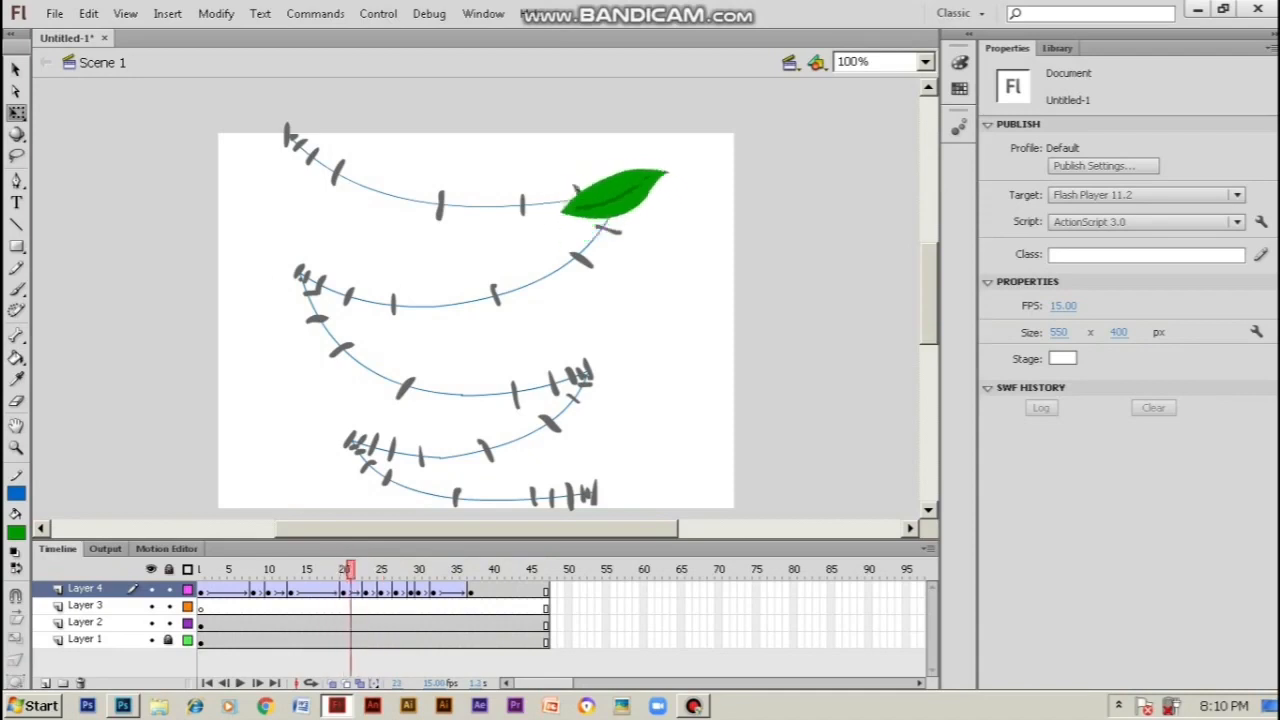
Shift the leaf slightly up and outward at the frame 20 keyframe and play the animation from the start
left_click_drag(628, 186, 639, 180)
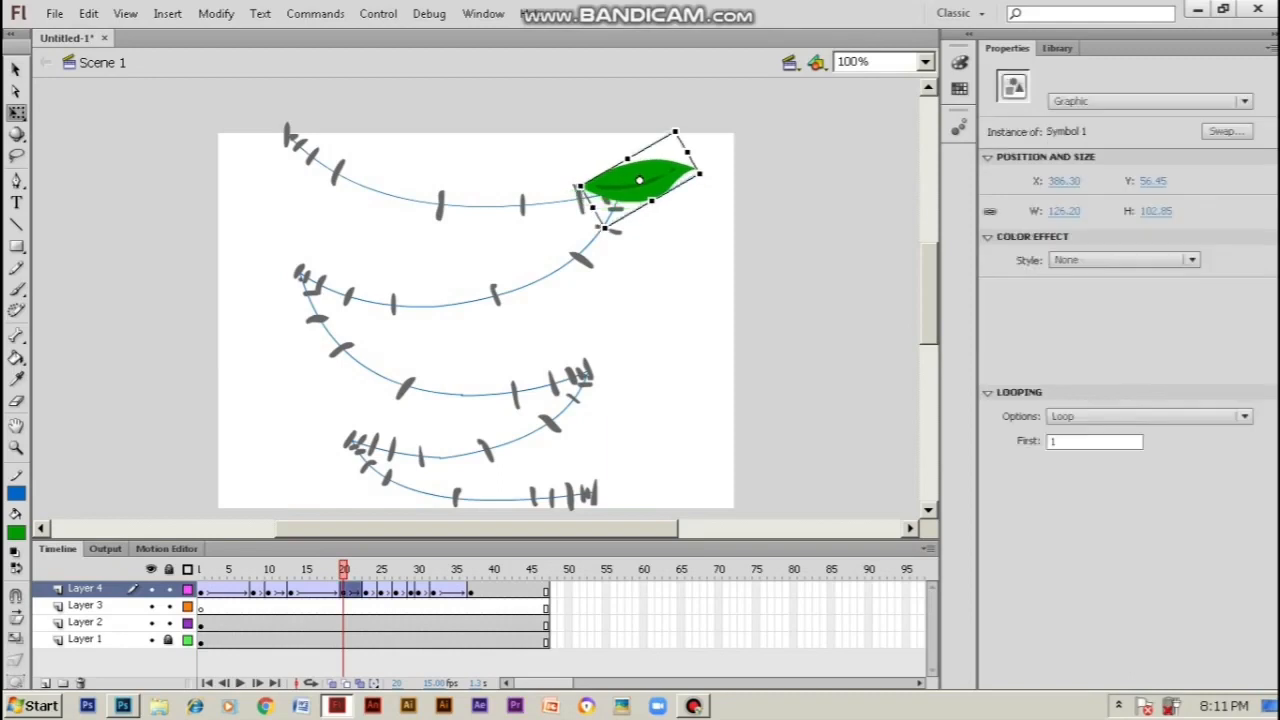
left_click_drag(336, 569, 200, 569)
key("Return")
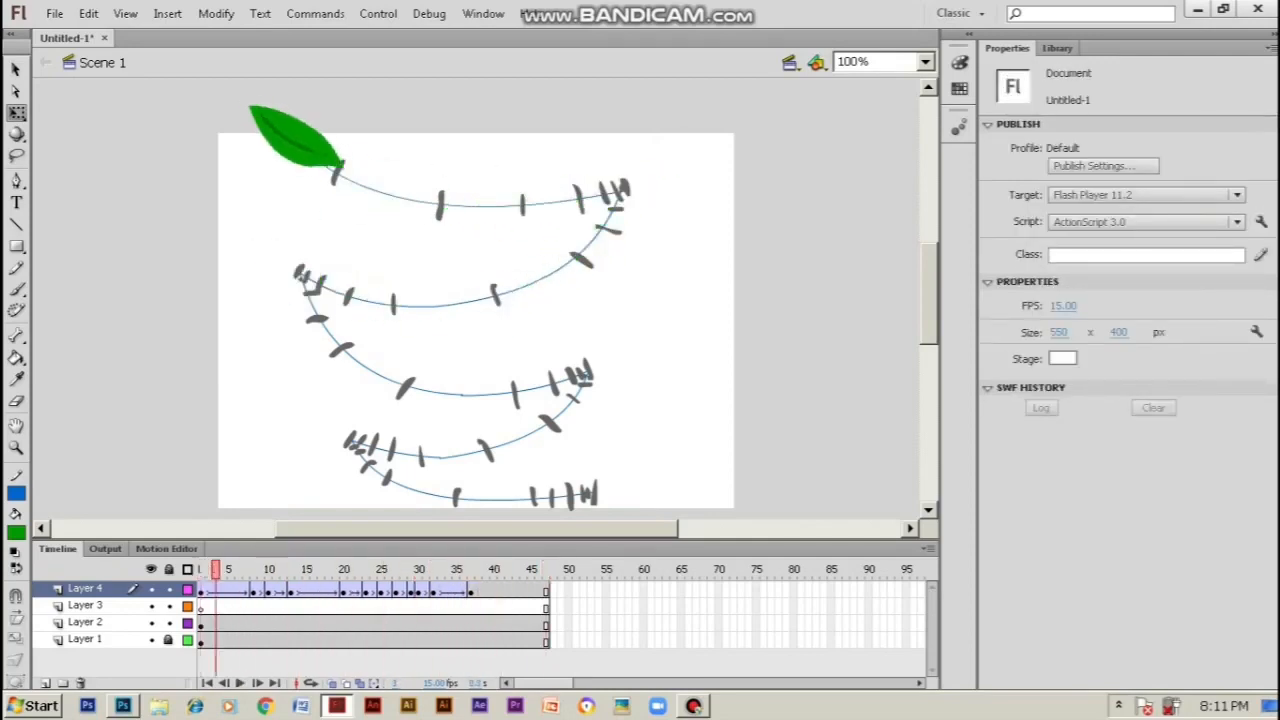
right_click(204, 590)
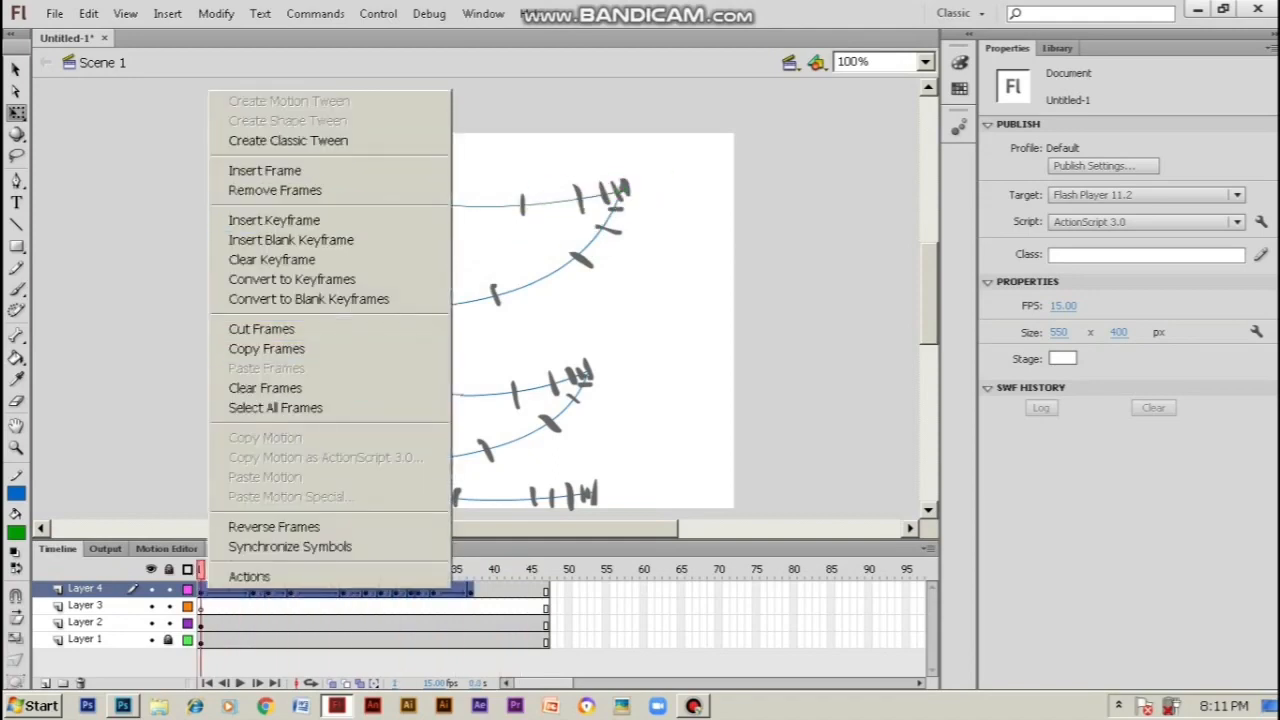
key("Escape")
key("Return")
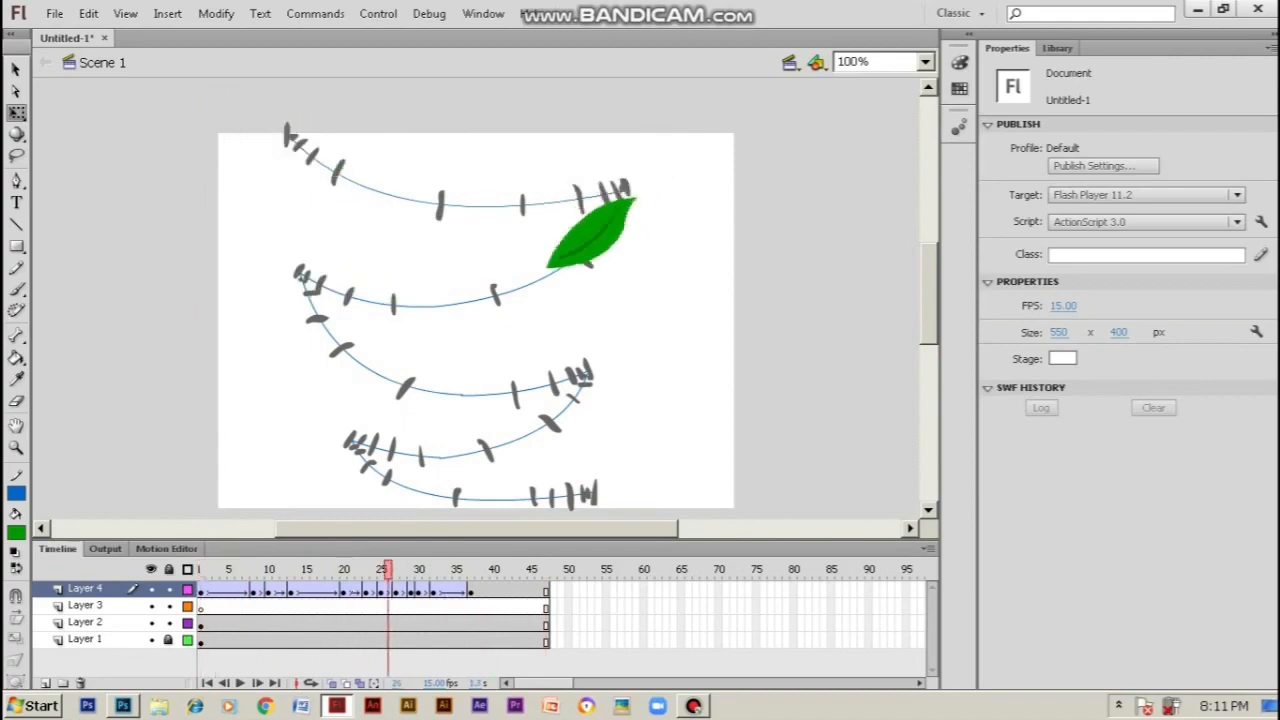
Create classic tweens from frame 37 to frame 47, and move the leaf at frame 42 to the mark midway along the third swing
left_click(516, 590)
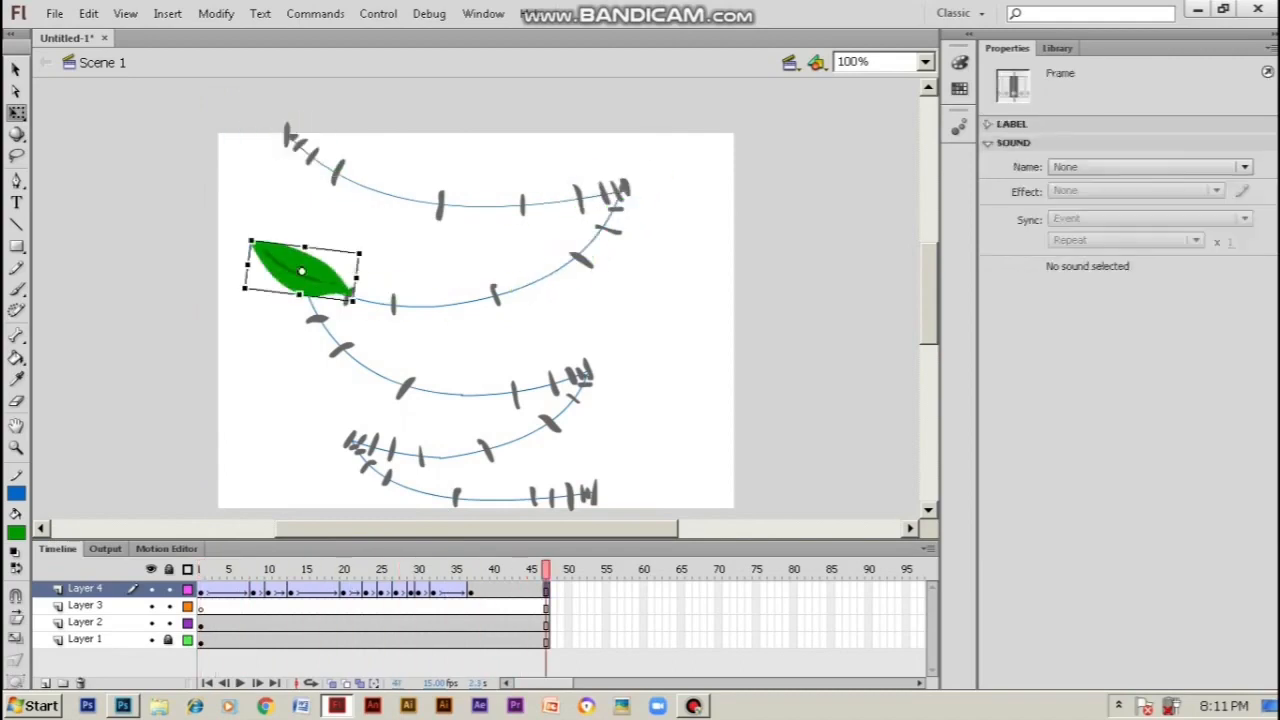
right_click(518, 590)
left_click(600, 131)
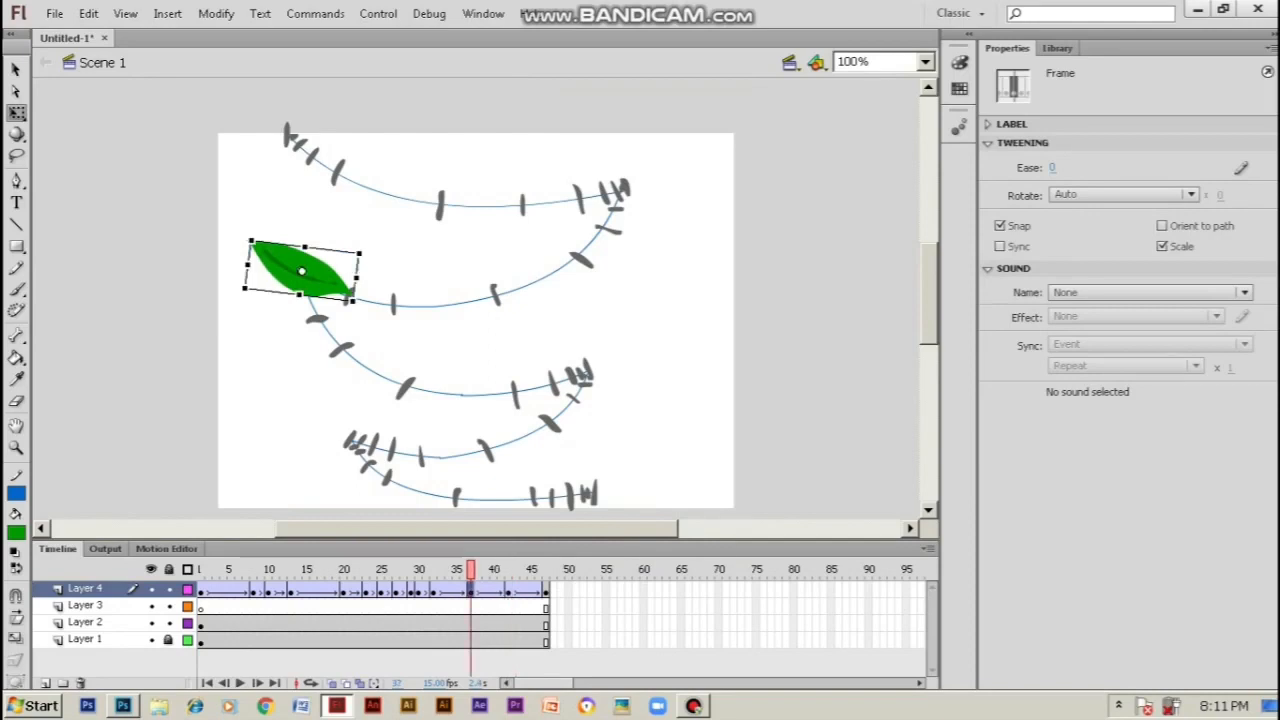
left_click_drag(300, 268, 403, 384)
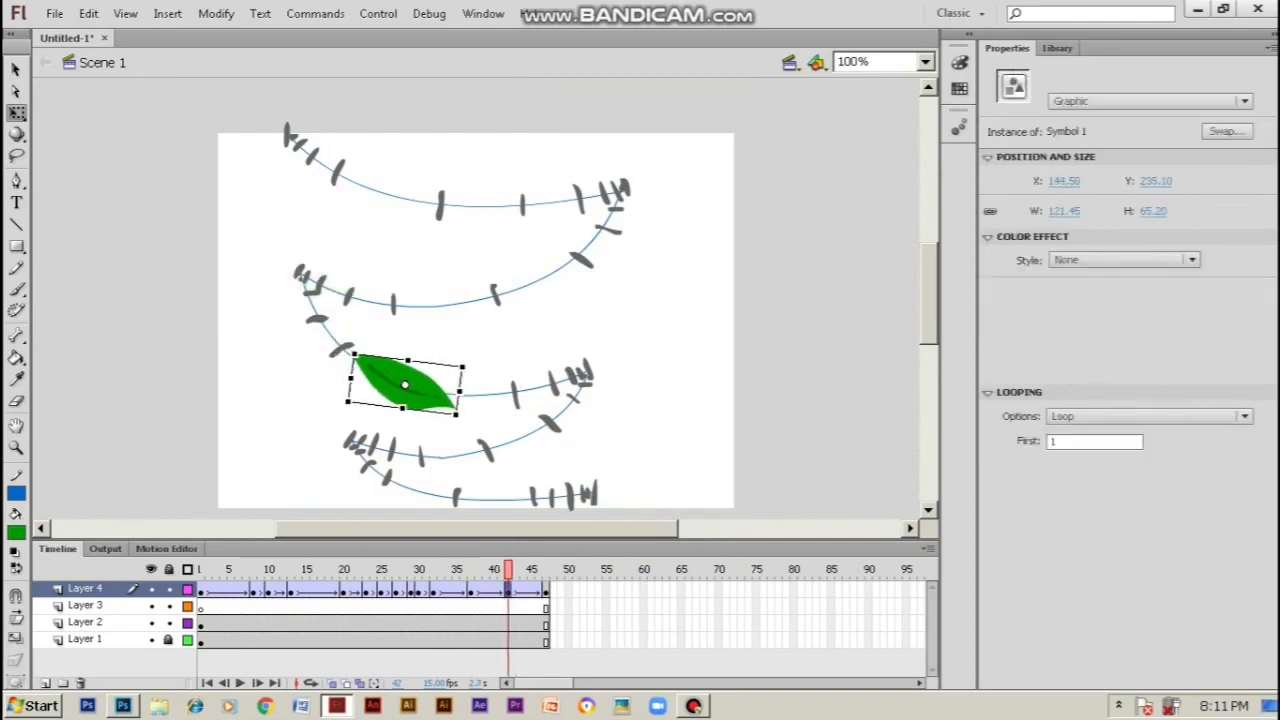
Move the leaf at frame 47 to the end of the third swing and rotate it to tilt upward along the path
left_click(545, 590)
left_click_drag(286, 271, 586, 368)
left_click_drag(650, 408, 647, 359)
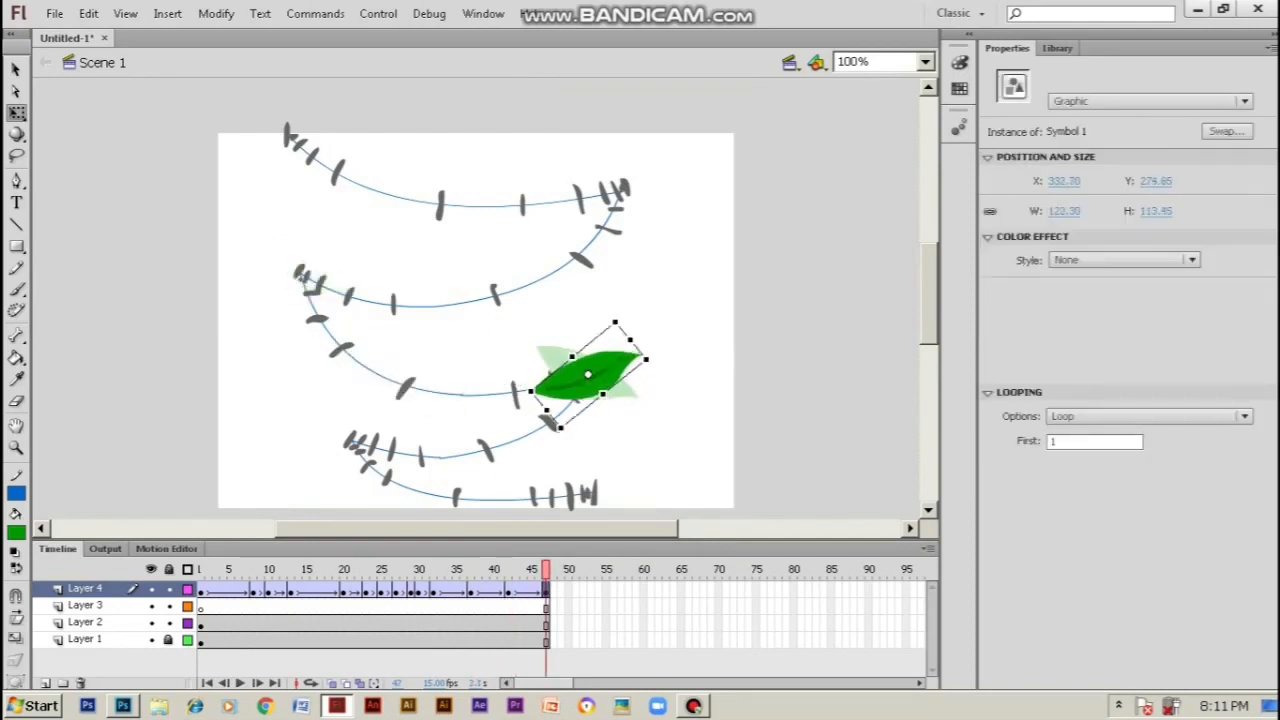
Set the tween easing to -100 between frames 37 and 42 and to 100 between frames 42 and 47
left_click(478, 590)
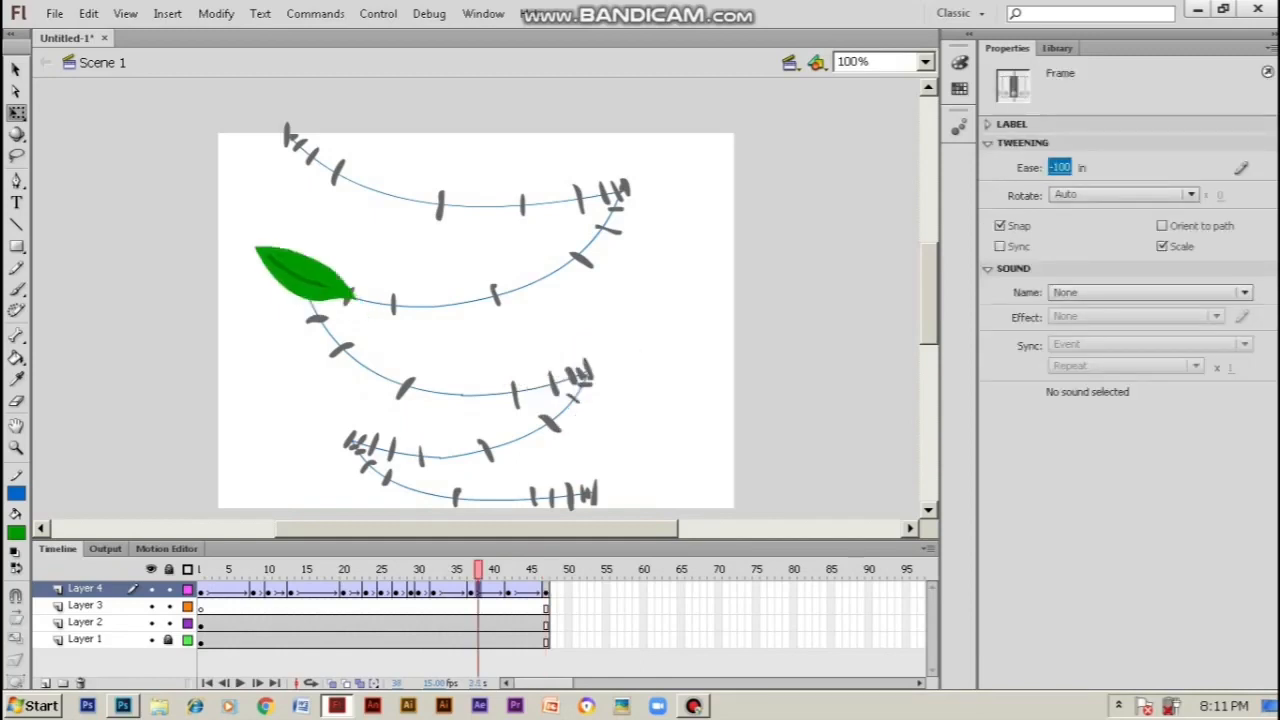
left_click(516, 590)
key("Return")
mouse_move(516, 590)
left_mouse_down()
mouse_move(423, 590)
mouse_move(516, 590)
left_mouse_up()
Insert a keyframe at frame 38 and rotate the leaf steeply downward for the start of the third swing
key("comma")
key("comma")
key("comma")
key("comma")
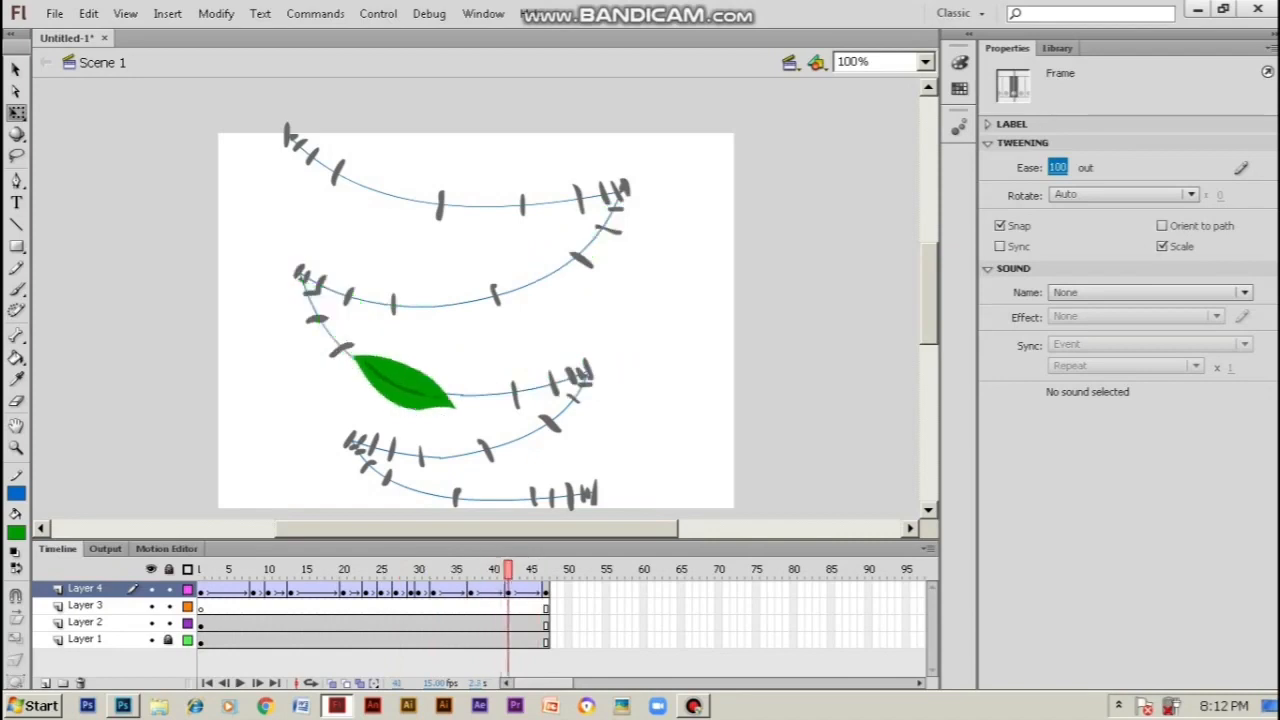
key("comma")
key("comma")
key("comma")
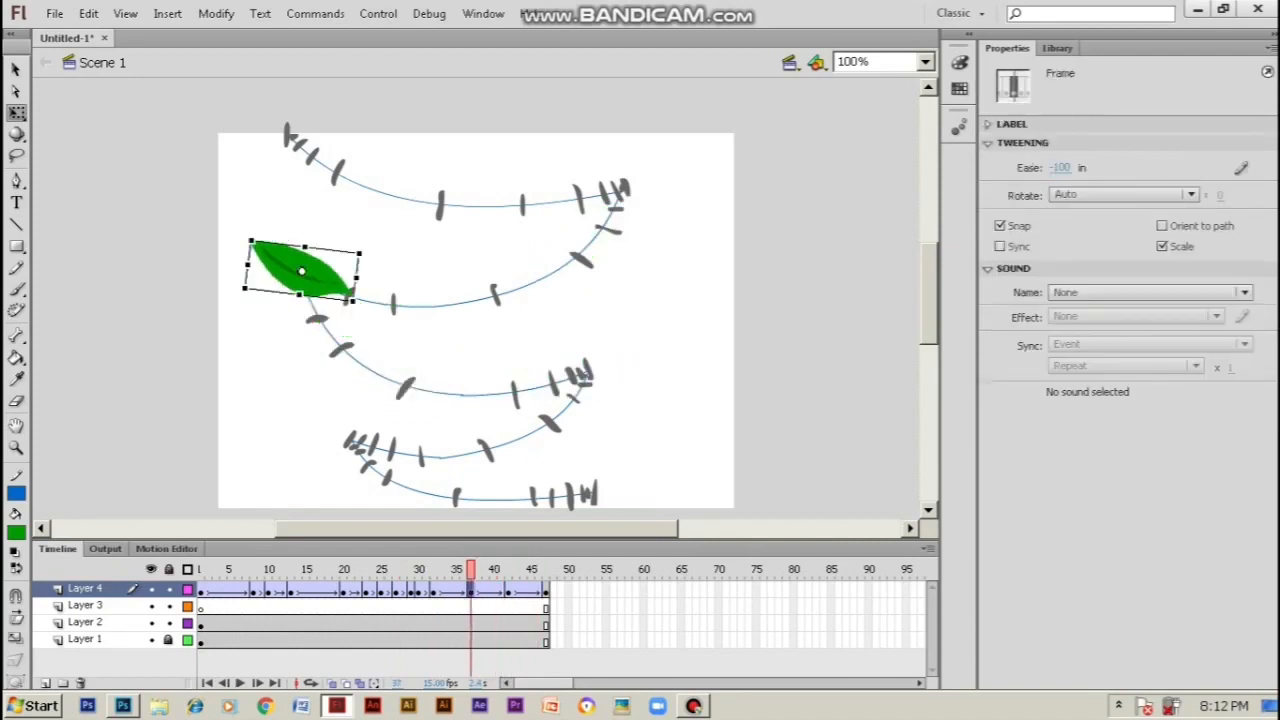
key("period")
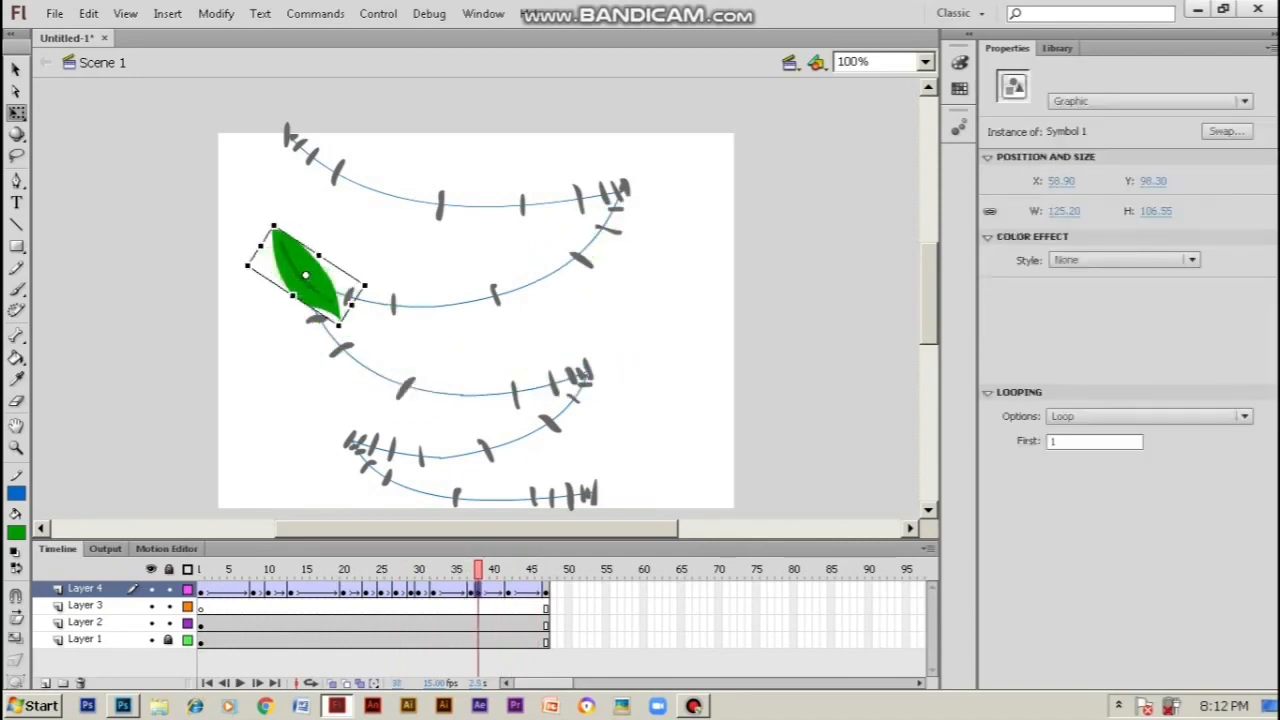
Insert two frames on all layers between the frame 37 keyframe and the steeply rotated leaf to slow the turn
key("comma")
key("comma")
key("comma")
key("period")
key("period")
key("period")
key("period")
key("F5")
key("F5")
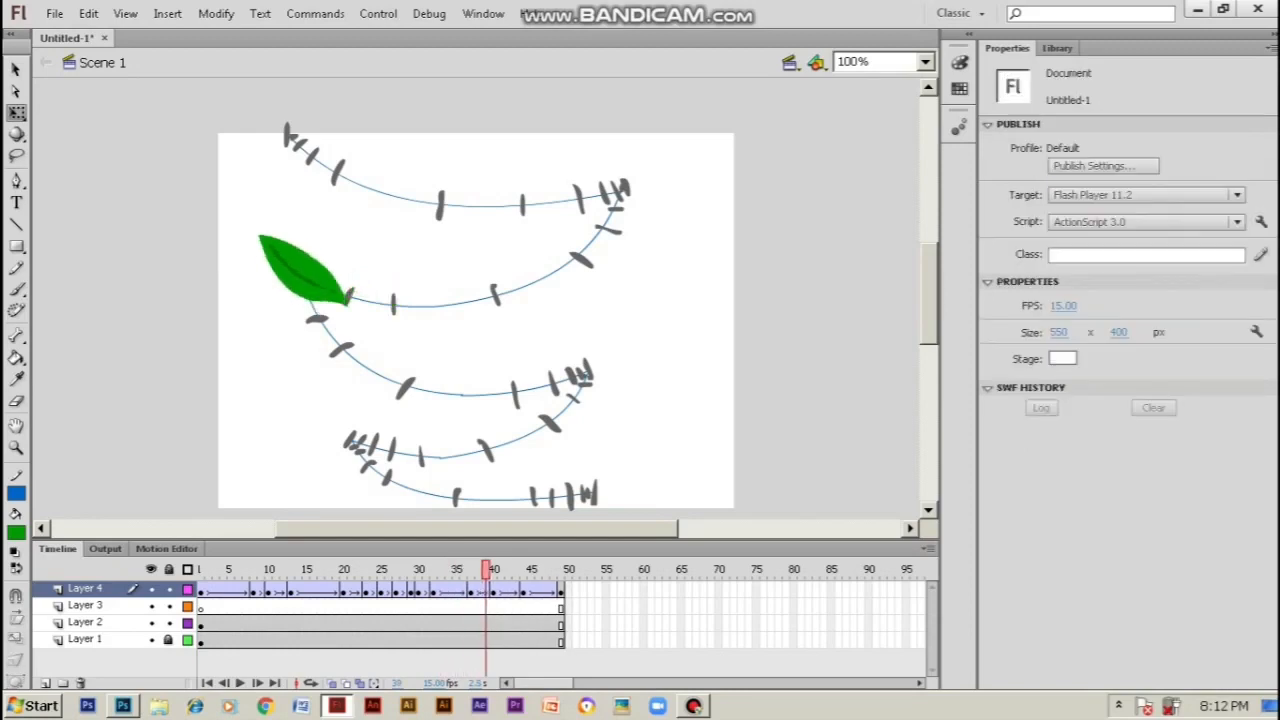
Insert a keyframe at frame 43 on Layer 4 and shift the leaf down onto the third swing's path
key("period")
key("Return")
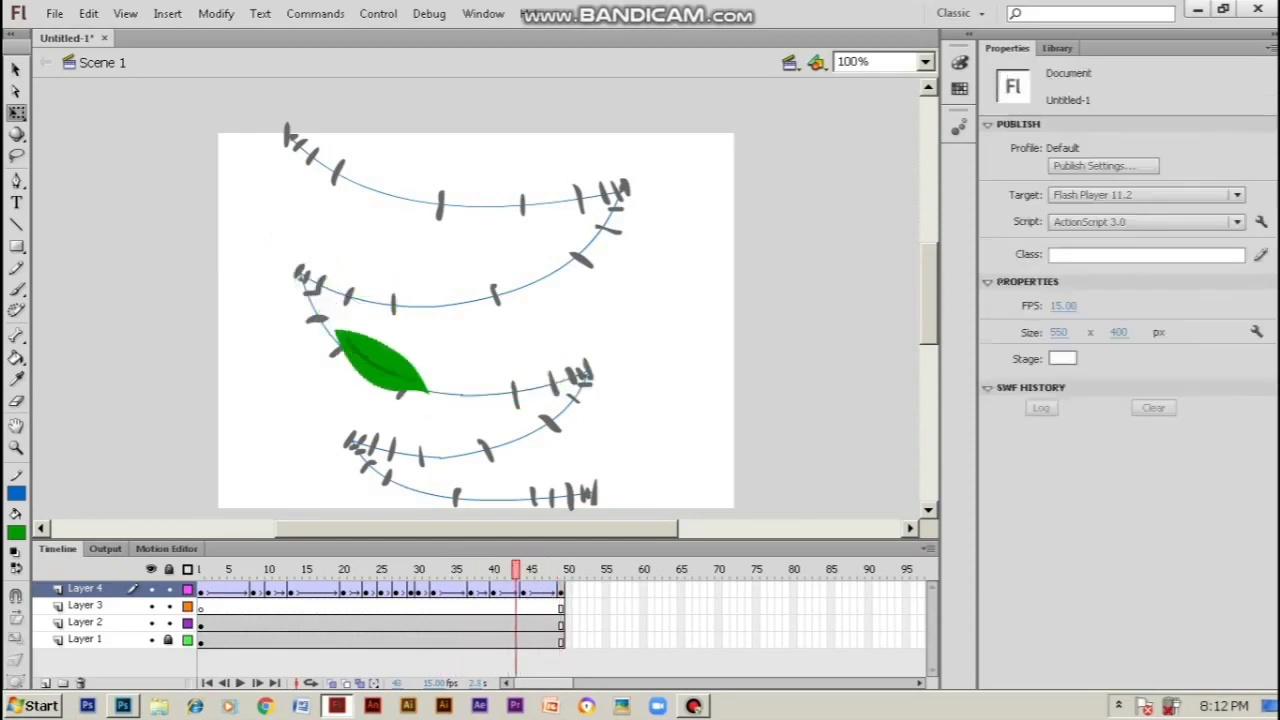
key("F6")
key("Return")
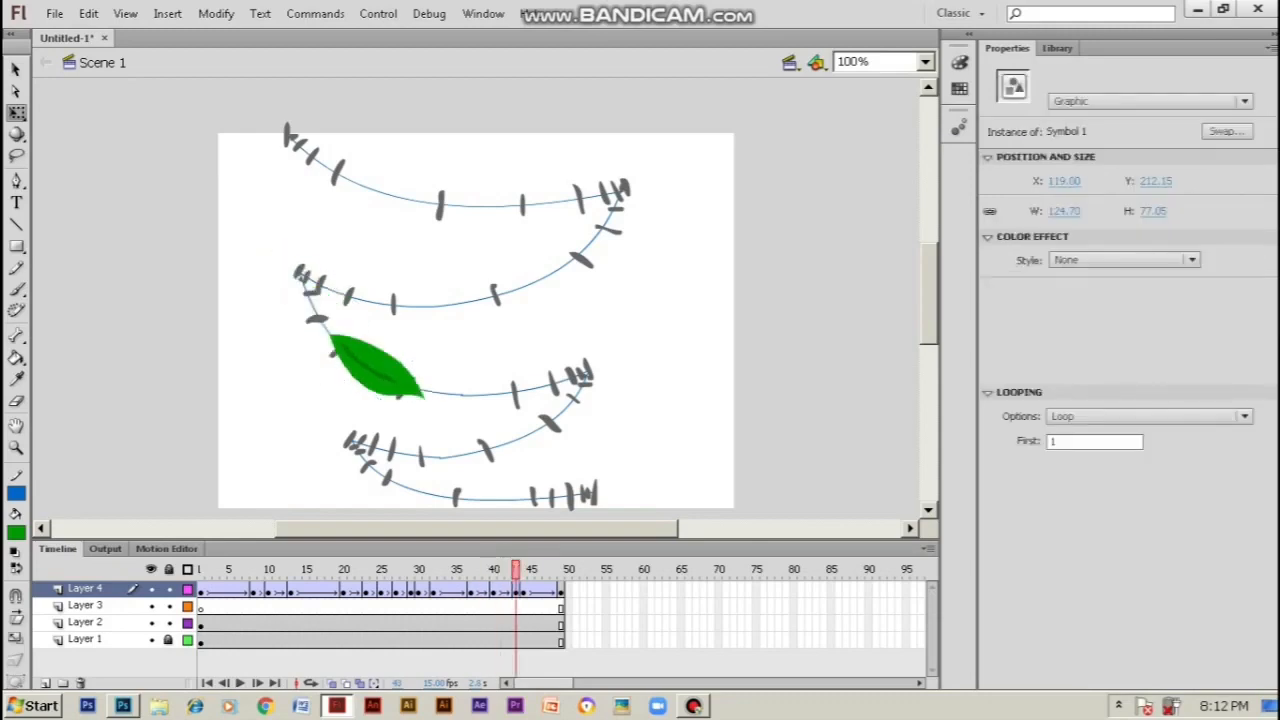
Insert a keyframe at frame 45, nudge the leaf down onto the third swing's path, and preview the motion
key("F6")
key("Down")
key("Down")
key("Down")
key("Down")
key("Down")
key("Down")
key("Down")
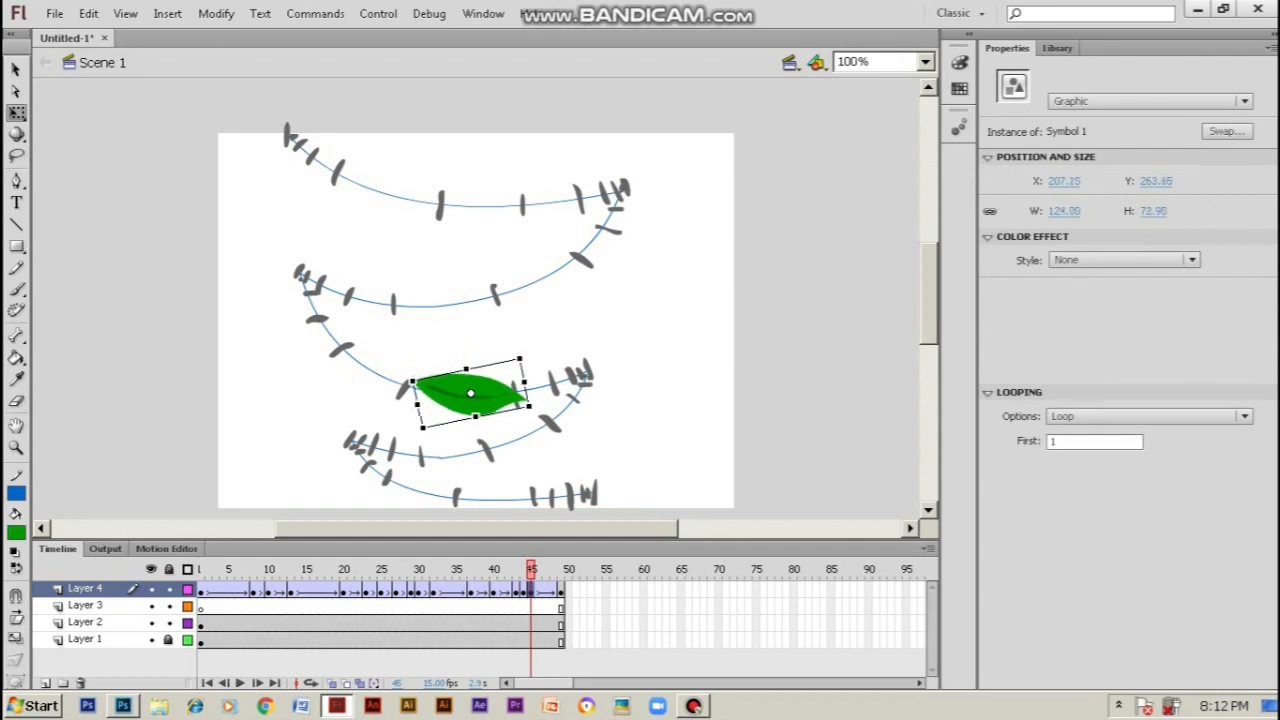
key("Return")
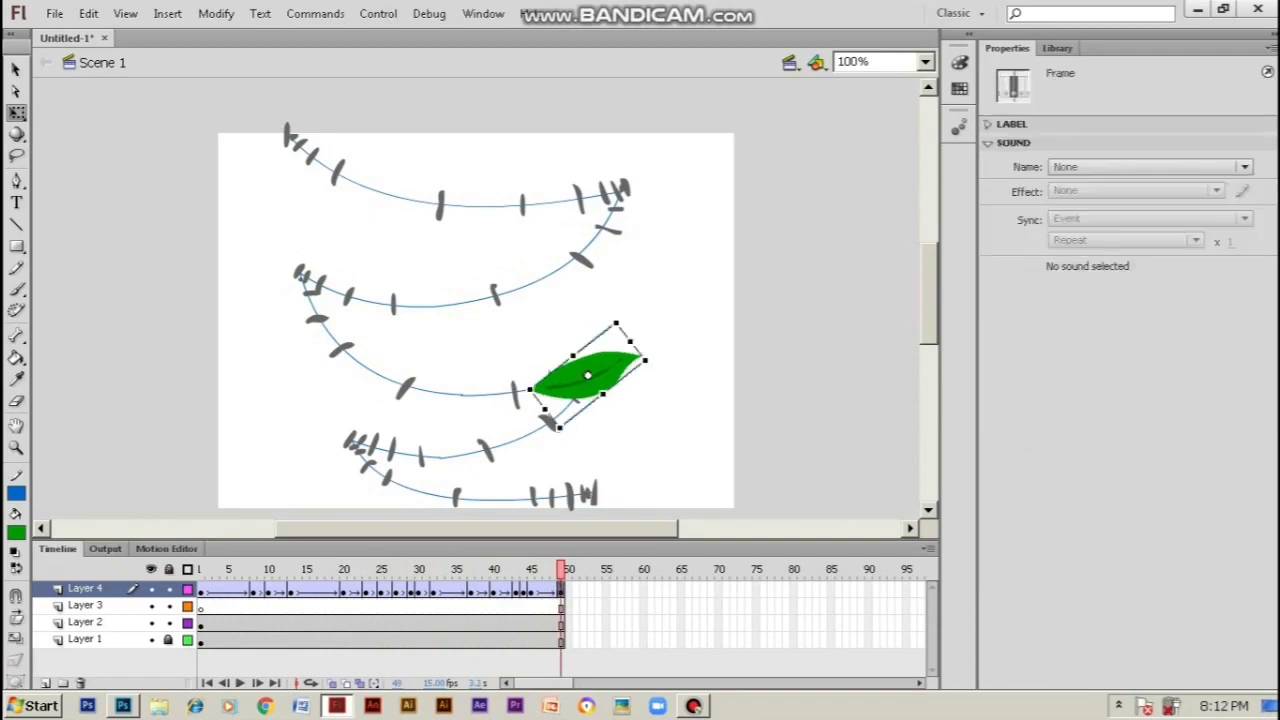
Extend all layers to frame 66 and tween the leaf from frame 49 to the end of the fourth swing at frame 60
key("F5")
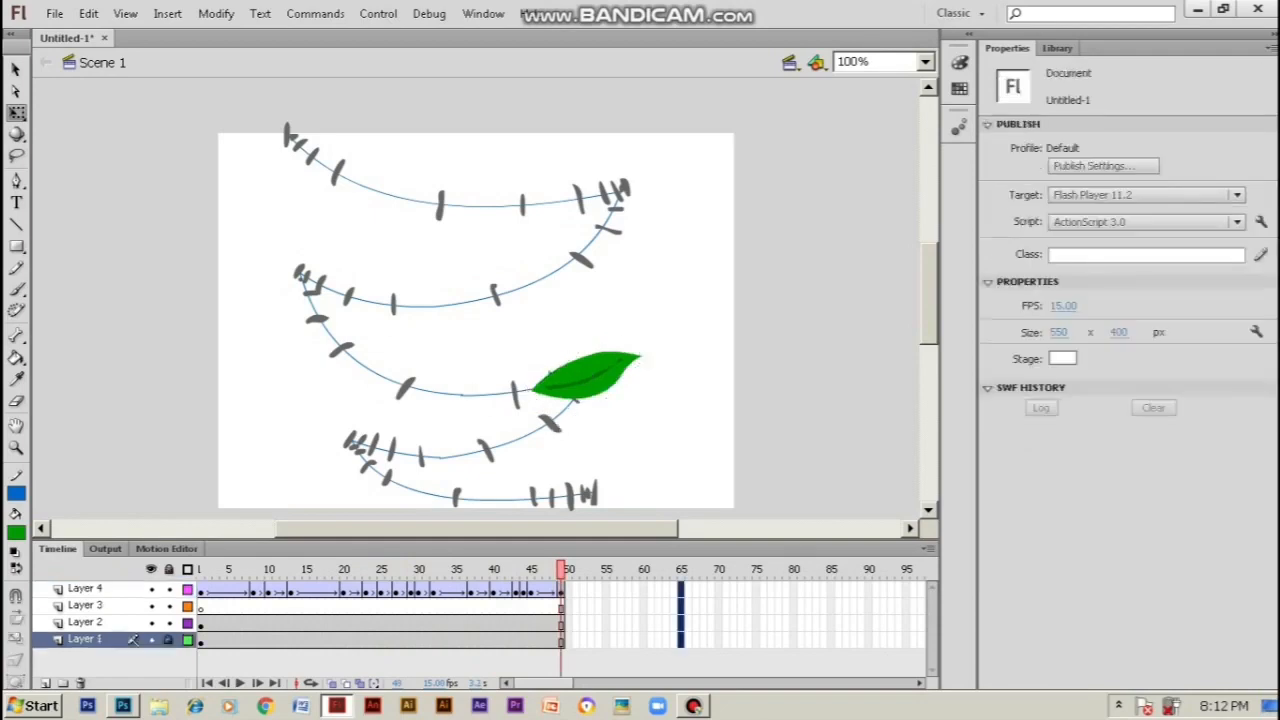
right_click(617, 590)
left_click(712, 137)
left_click(643, 590)
left_click_drag(585, 375, 403, 408)
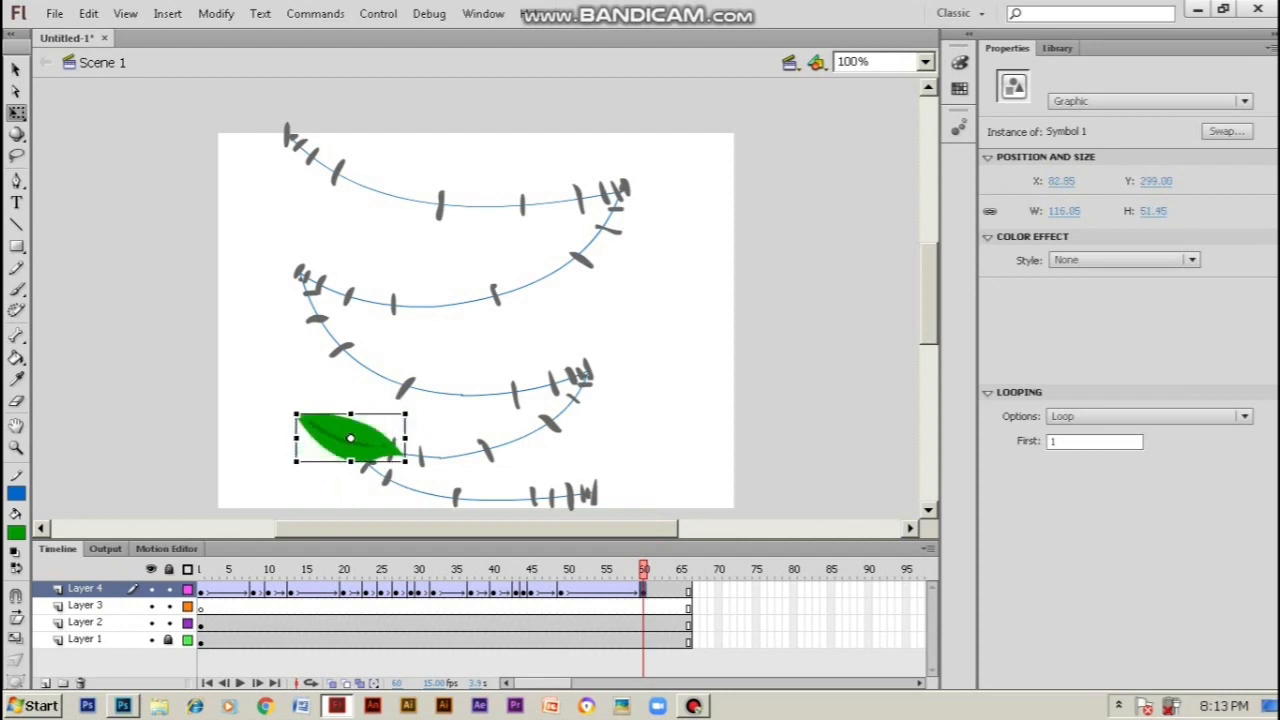
Add a keyframe at frame 54 and move the leaf to the mark midway along the fourth swing
left_click(598, 590)
left_click_drag(480, 403, 485, 447)
mouse_move(598, 568)
left_mouse_down()
mouse_move(531, 568)
mouse_move(606, 568)
mouse_move(583, 568)
left_mouse_up()
Set the easing of the tween between frames 49 and 54 to -99 and adjust the easing between frames 54 and 60
left_click(584, 591)
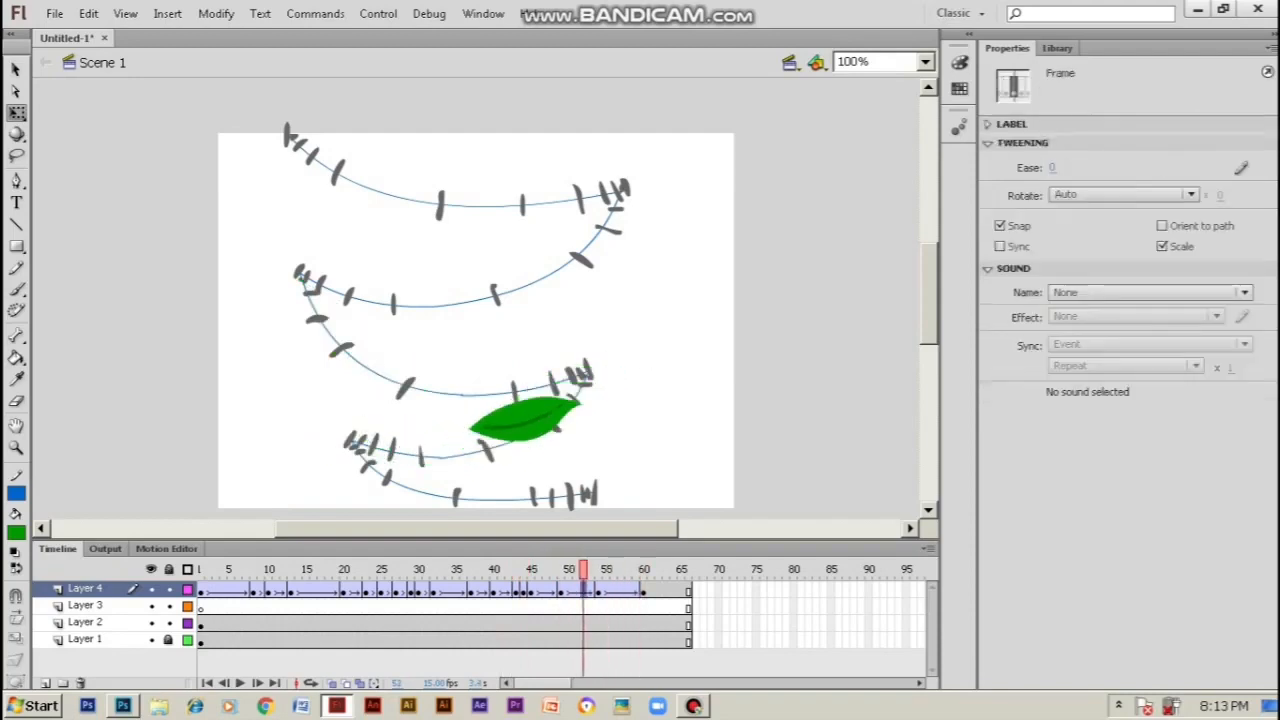
left_click(1052, 167)
type("-99")
key("Return")
left_click(613, 591)
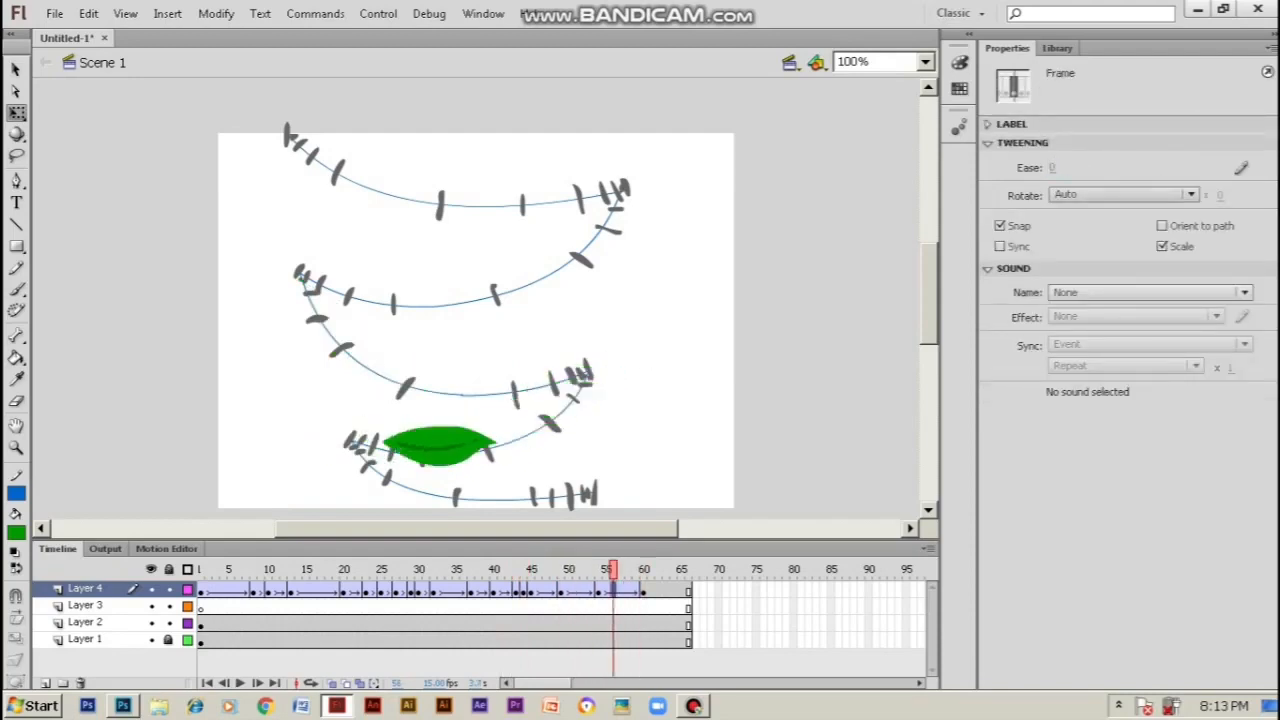
key("Return")
Add keyframes at frames 53 and 55, nudge the leaf onto the fourth swing's path, and preview the motion
mouse_move(613, 570)
left_mouse_down()
mouse_move(598, 570)
mouse_move(646, 570)
mouse_move(536, 570)
mouse_move(606, 570)
mouse_move(575, 570)
mouse_move(591, 570)
left_mouse_up()
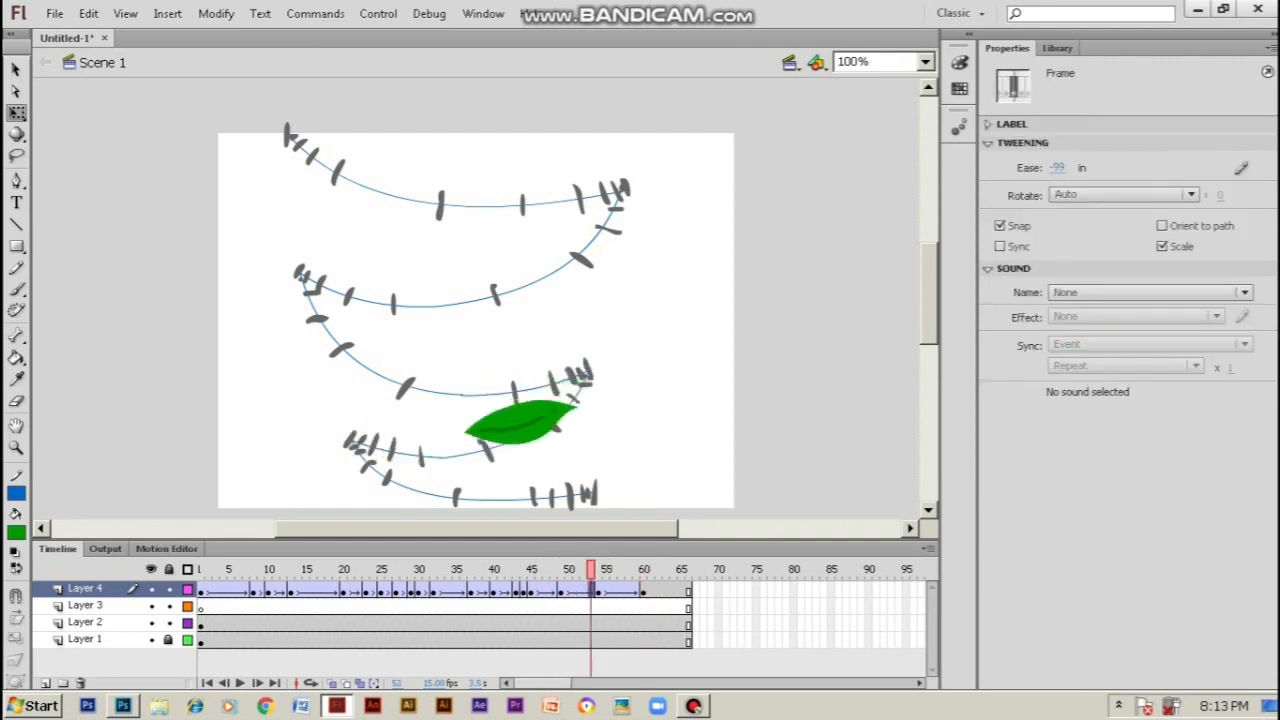
left_click(568, 400)
mouse_move(591, 570)
left_mouse_down()
mouse_move(564, 570)
mouse_move(636, 570)
mouse_move(606, 570)
left_mouse_up()
left_click_drag(444, 446, 442, 451)
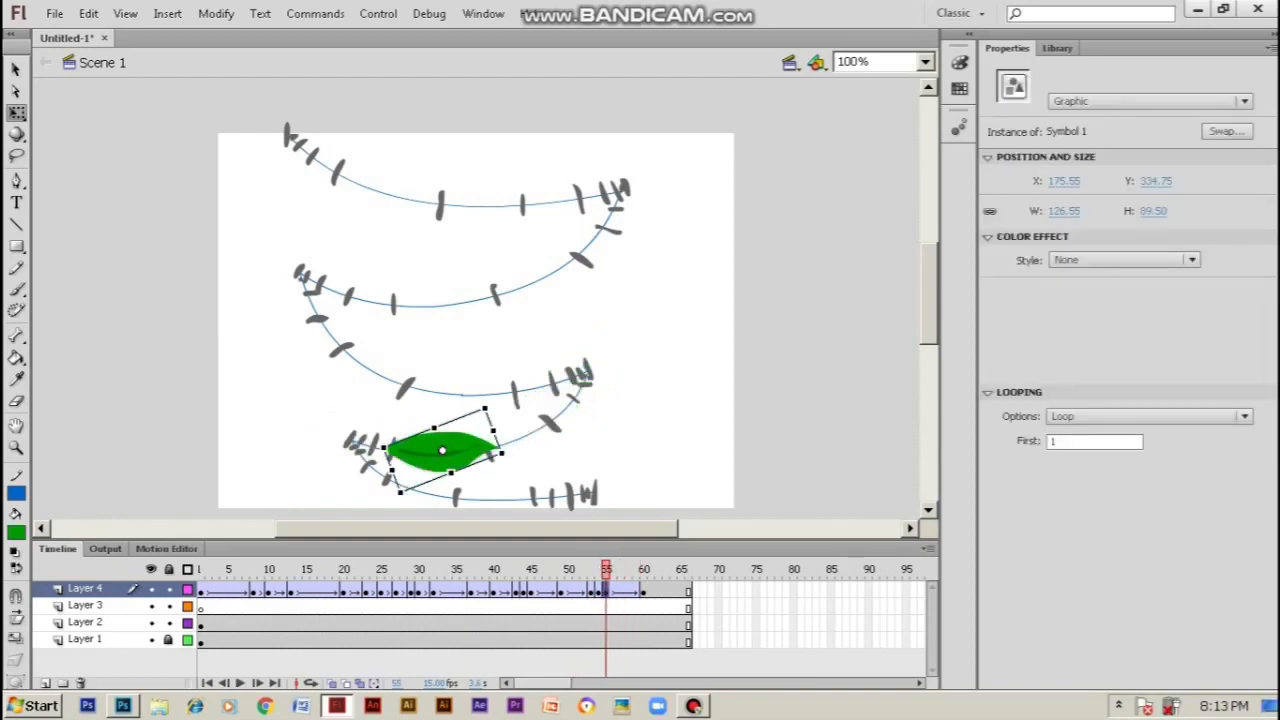
key("Return")
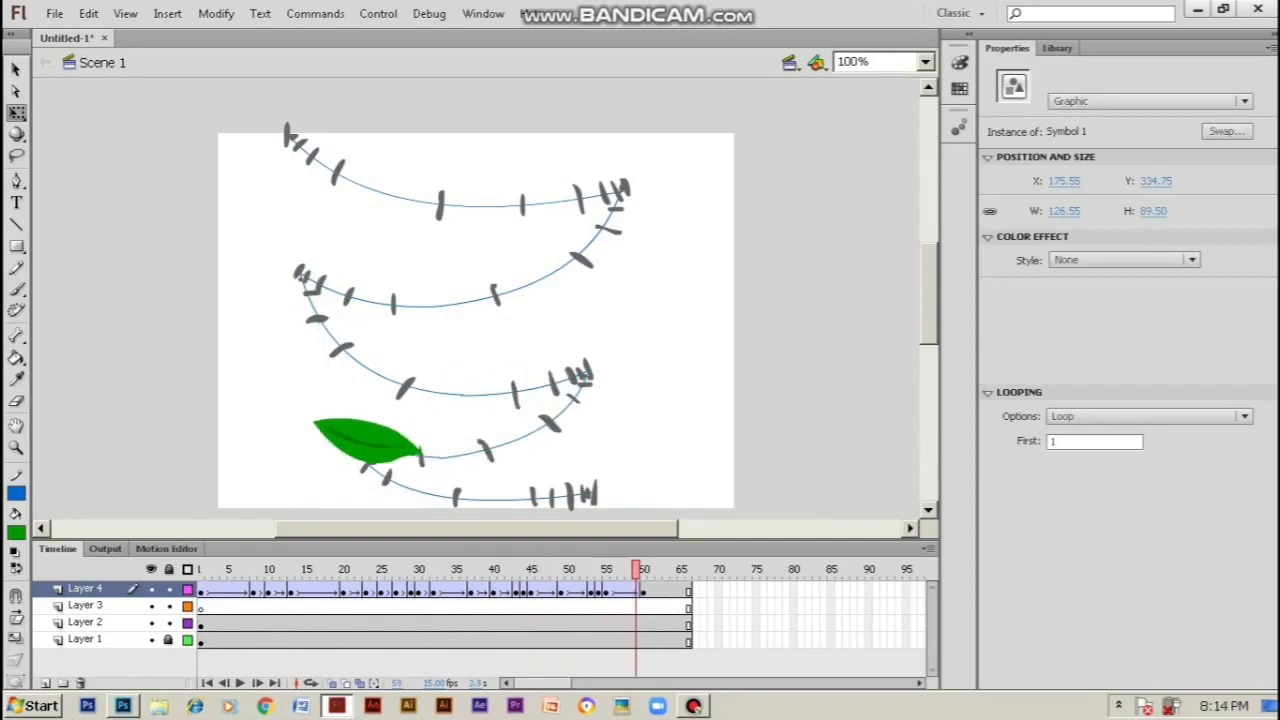
key("Return")
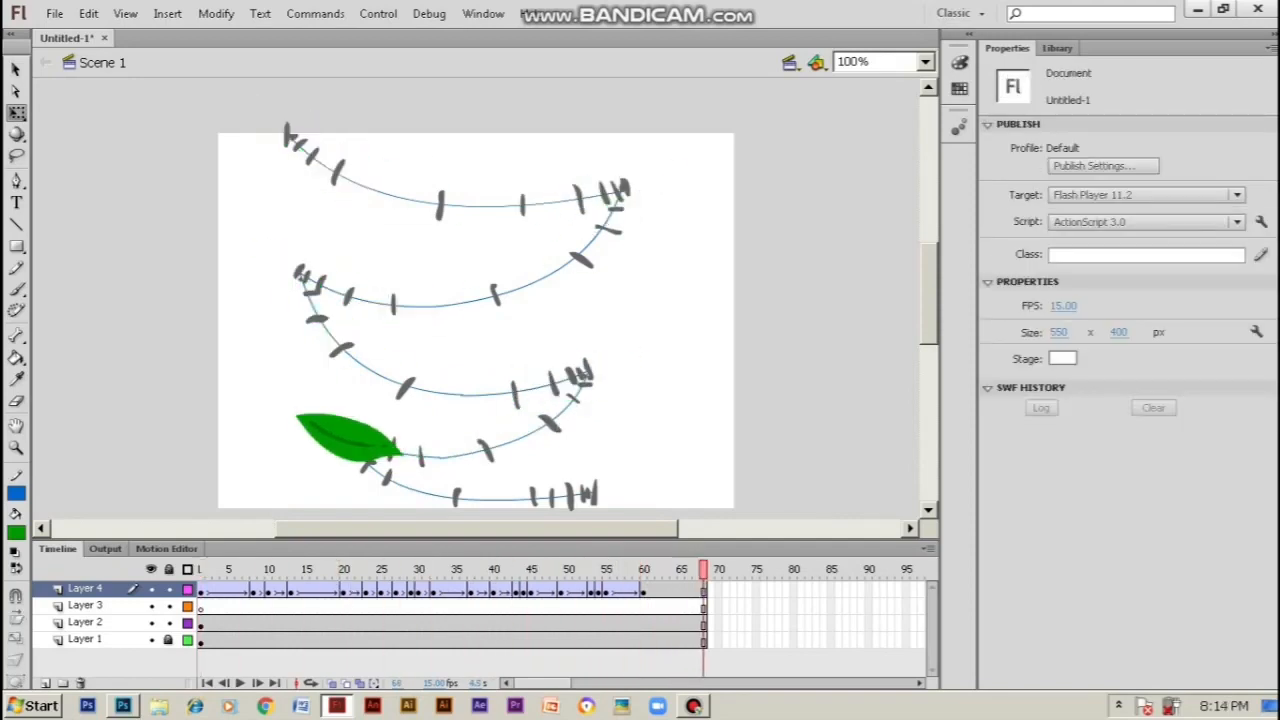
Create classic tweens from frame 60 to frame 75 with a keyframe at frame 66, easing the first one at -100
right_click(718, 590)
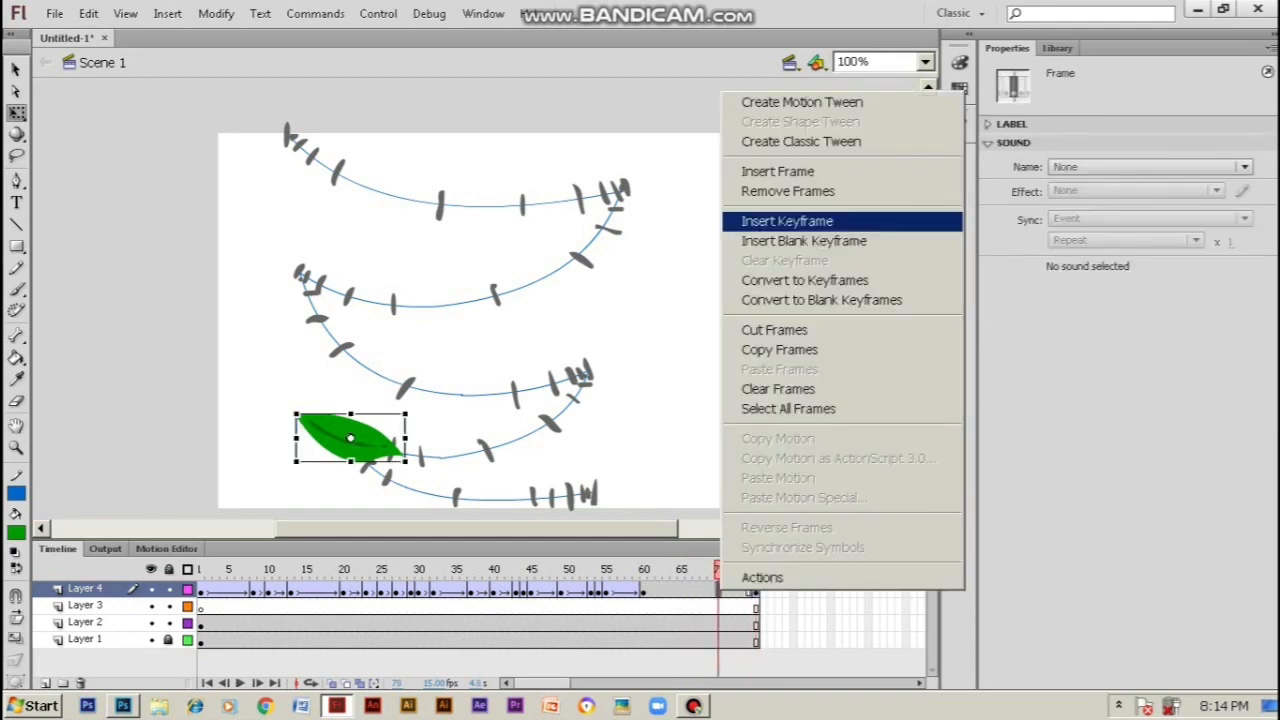
left_click(800, 137)
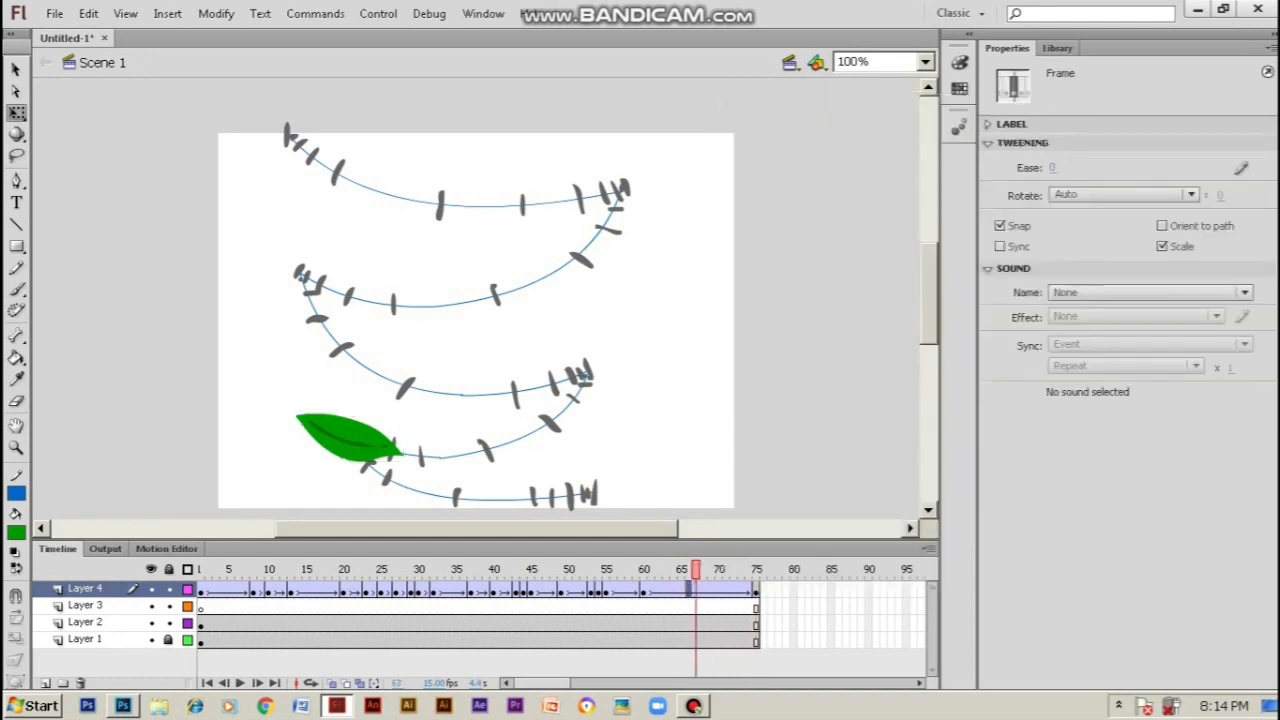
key("comma")
key("comma")
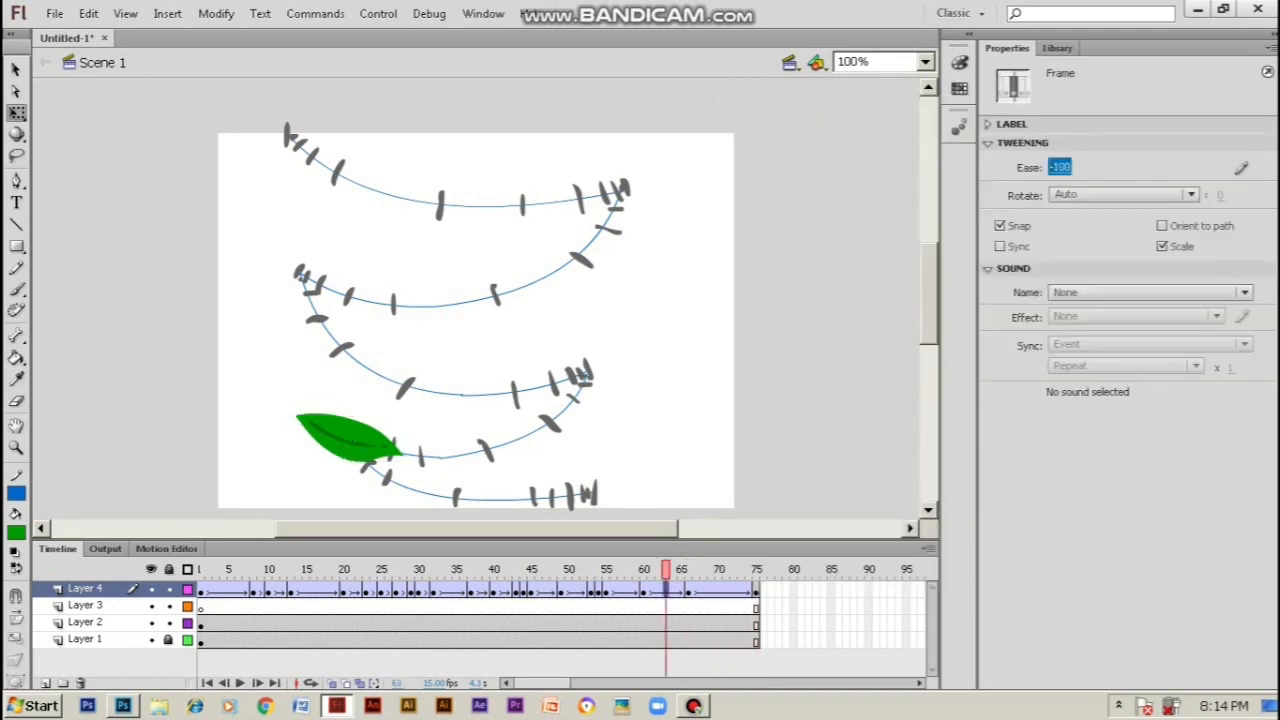
Place and rotate the leaf on the last swing, at its middle mark on frame 66 and its end on frame 75
left_click(687, 590)
left_click_drag(350, 437, 457, 494)
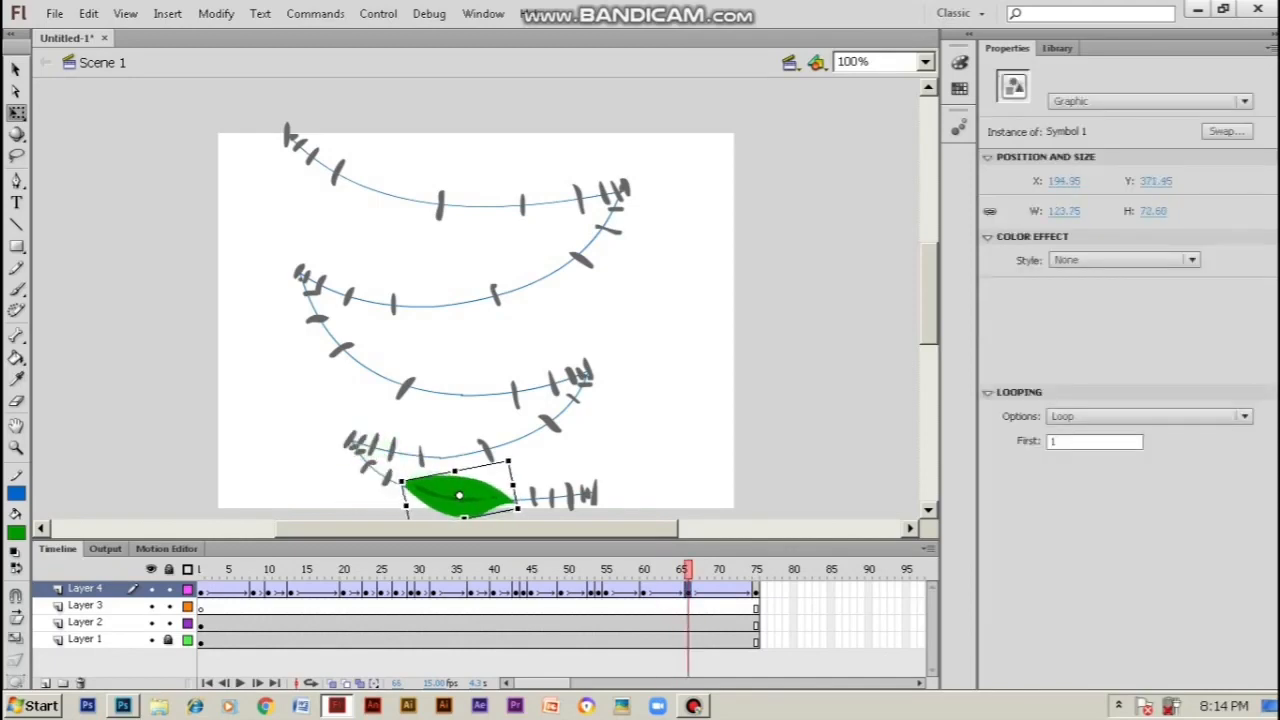
left_click(756, 590)
left_click_drag(348, 440, 641, 450)
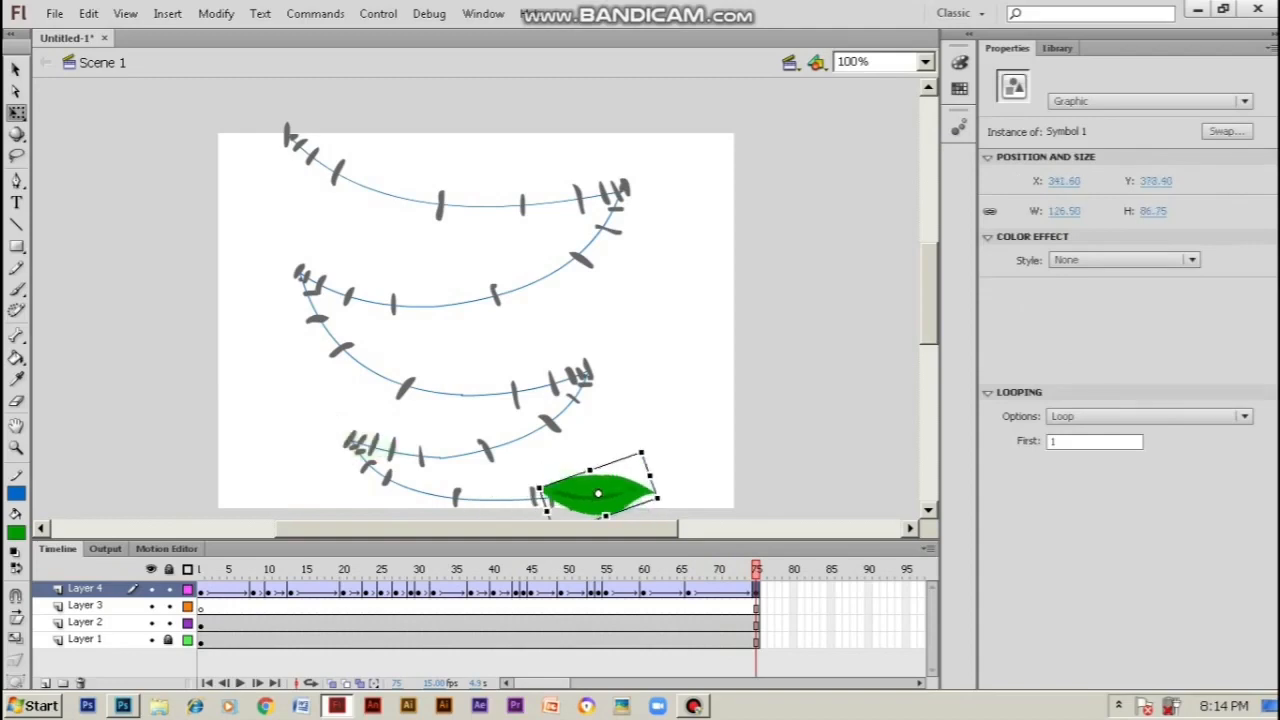
Scrub back through the leaf's motion to the first swing and play the animation from there
left_click(703, 590)
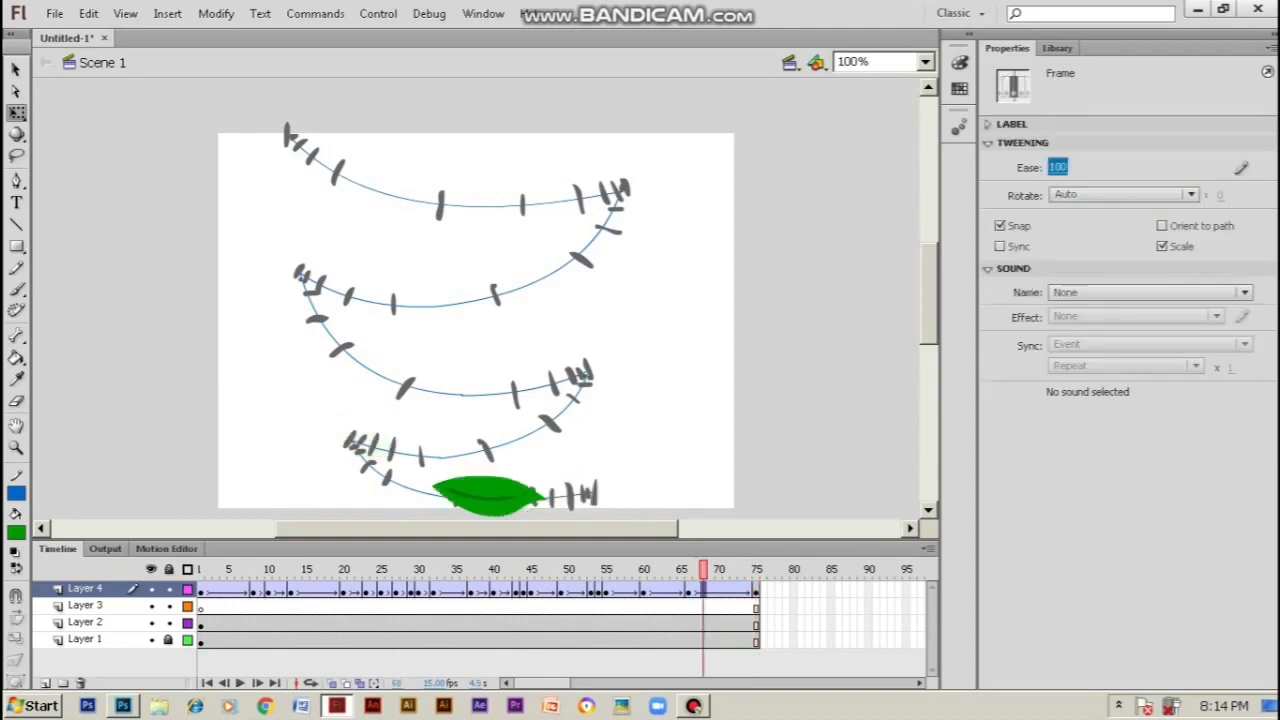
left_click_drag(703, 568, 275, 570)
key("Return")
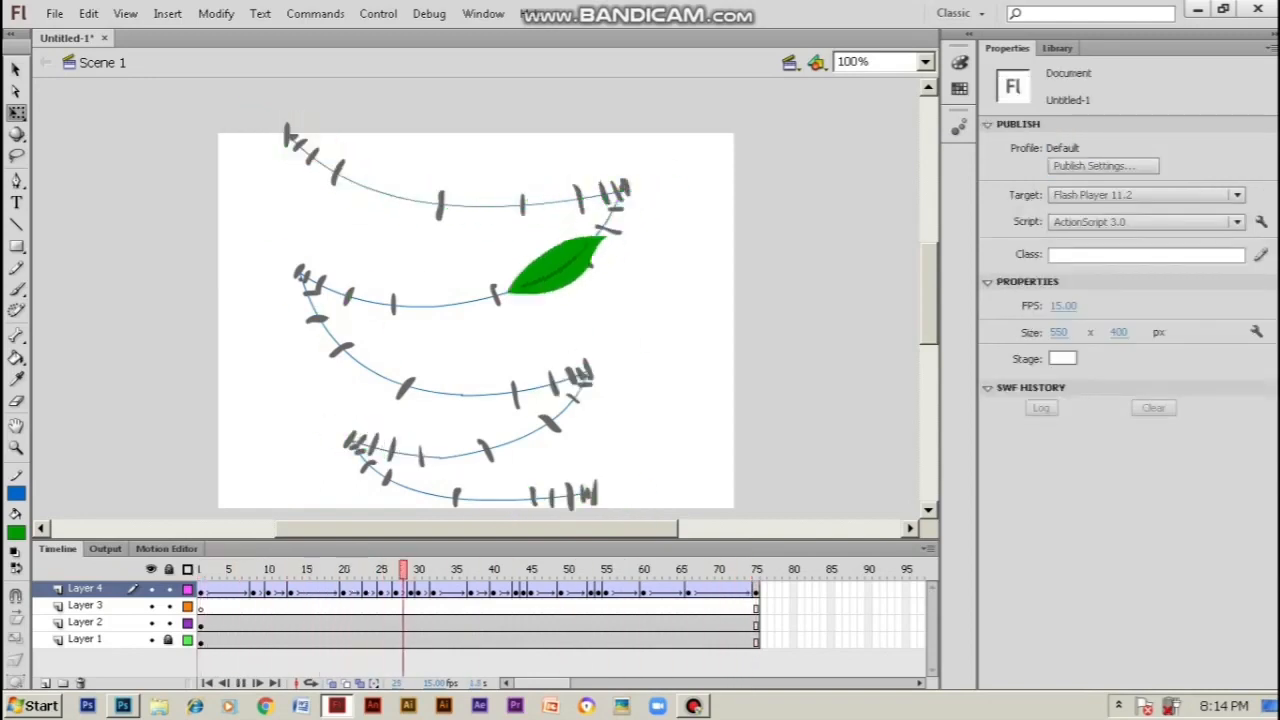
Hide the timing marks on Layer 2 and the motion path on Layer 1, and play the leaf animation without the guides
left_click_drag(757, 568, 321, 568)
left_click(151, 622)
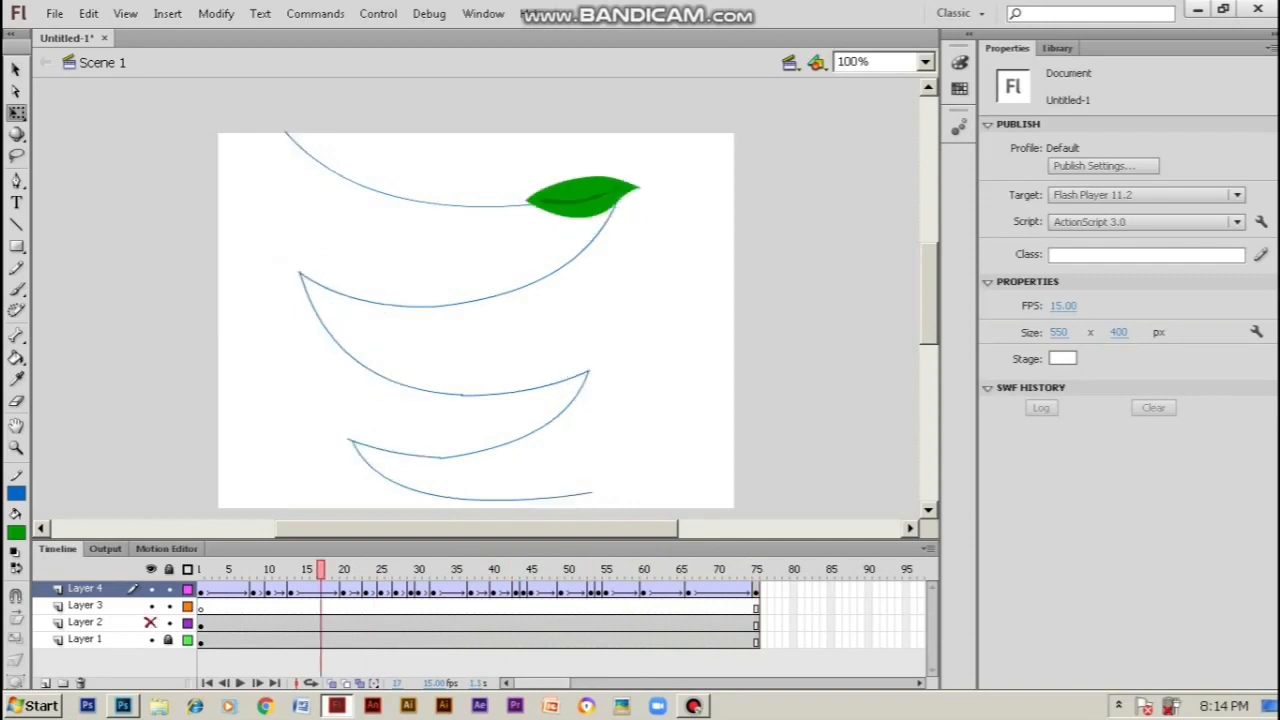
key("Return")
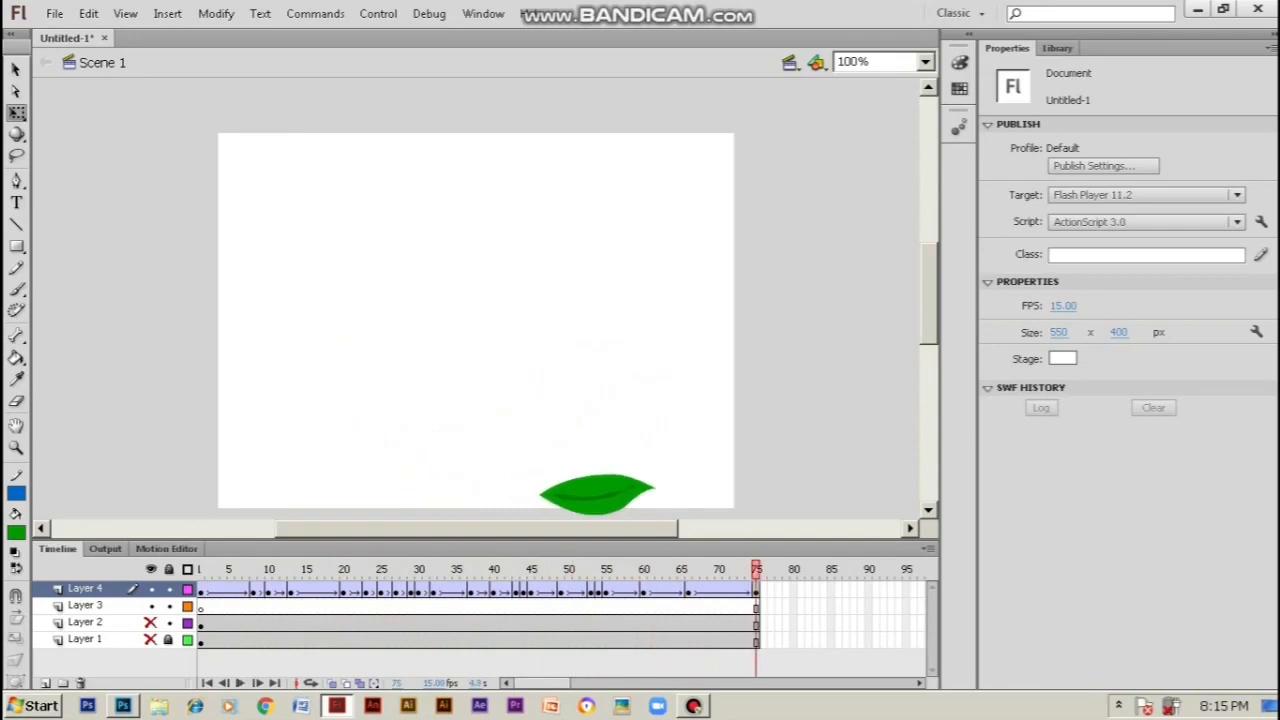
Change the stage background colour to medium gray, trying a lighter gray first
left_click(1062, 358)
left_click(1003, 452)
left_click(1062, 358)
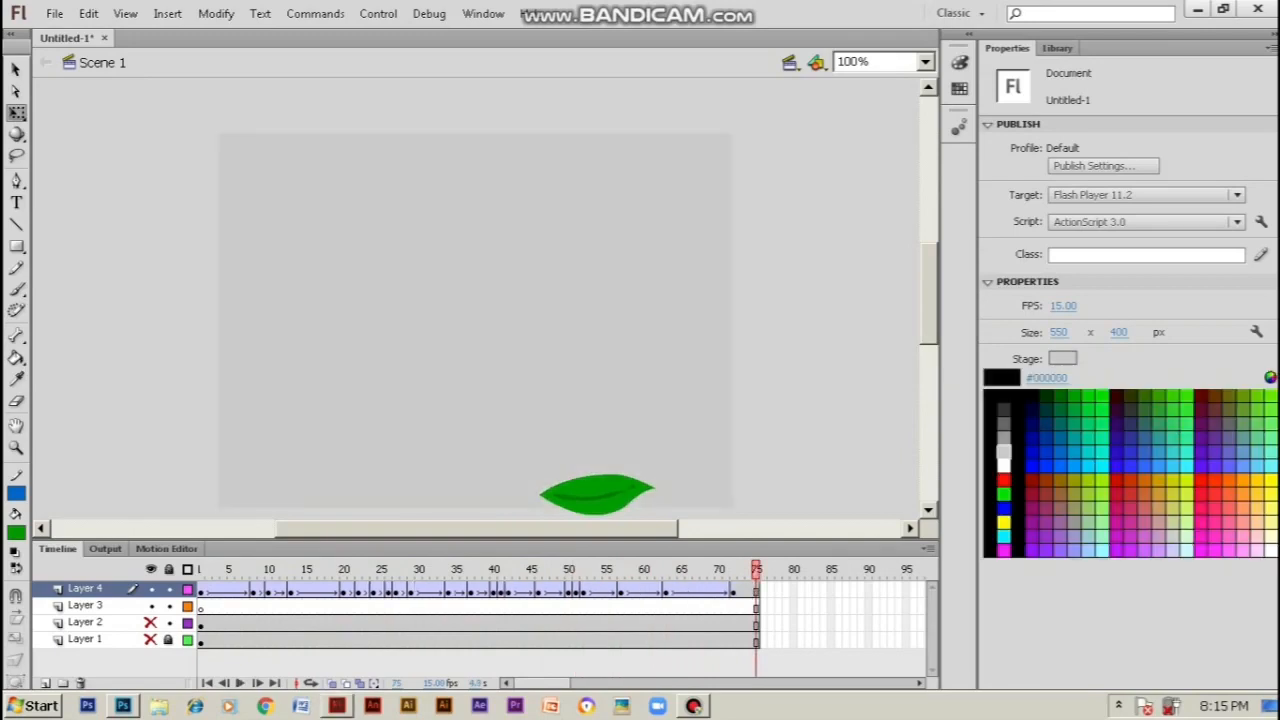
left_click(1003, 438)
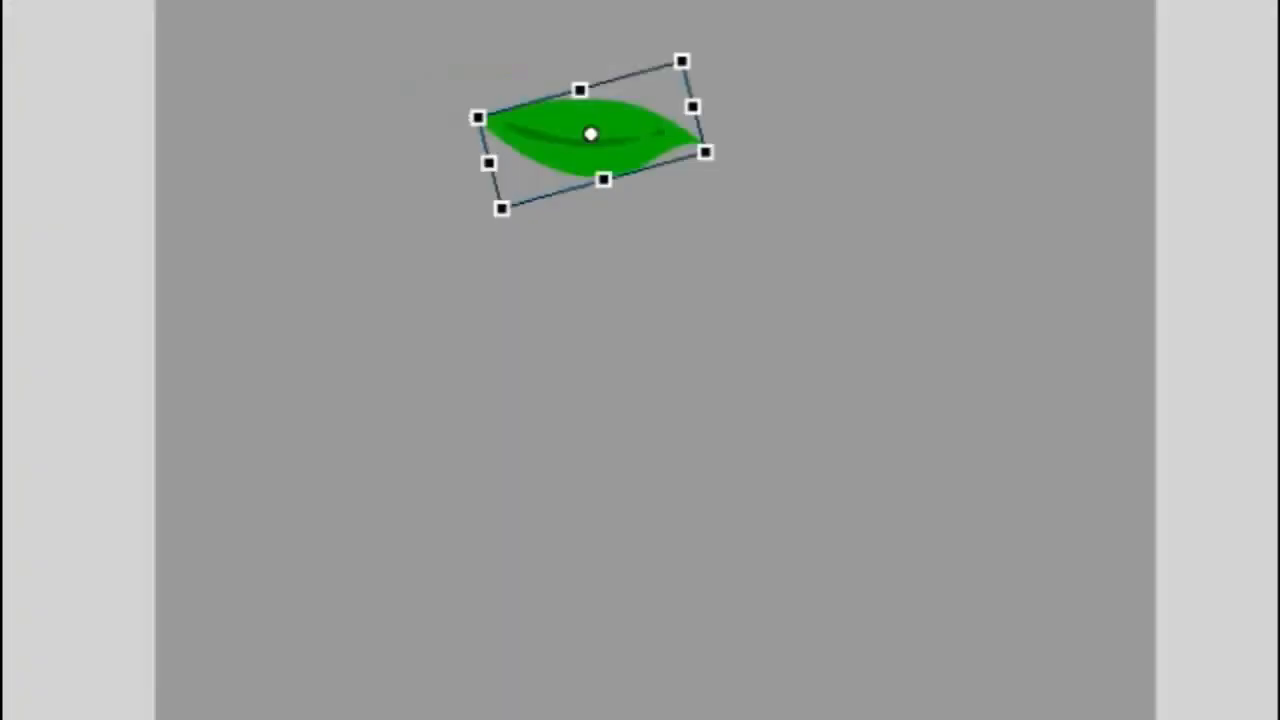